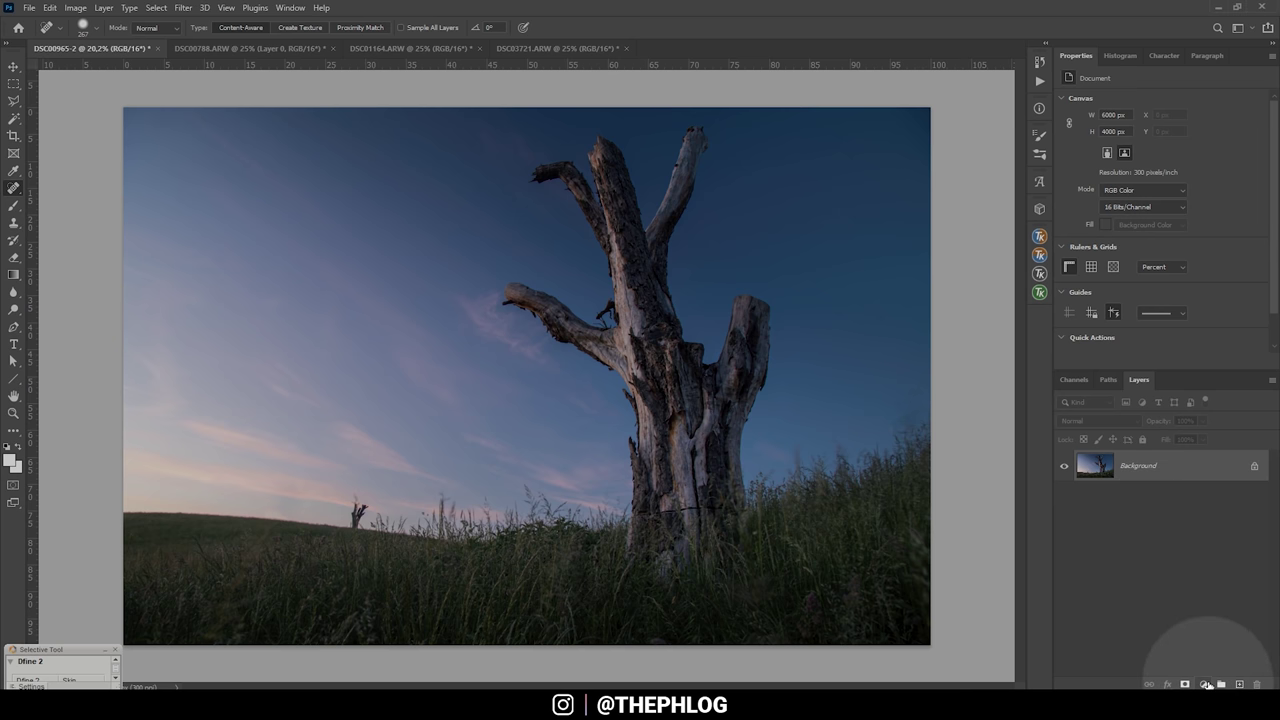
Add a Gradient Map adjustment layer above the tree photo's background
{"action": "left_click", "coordinate": [1203, 684]}
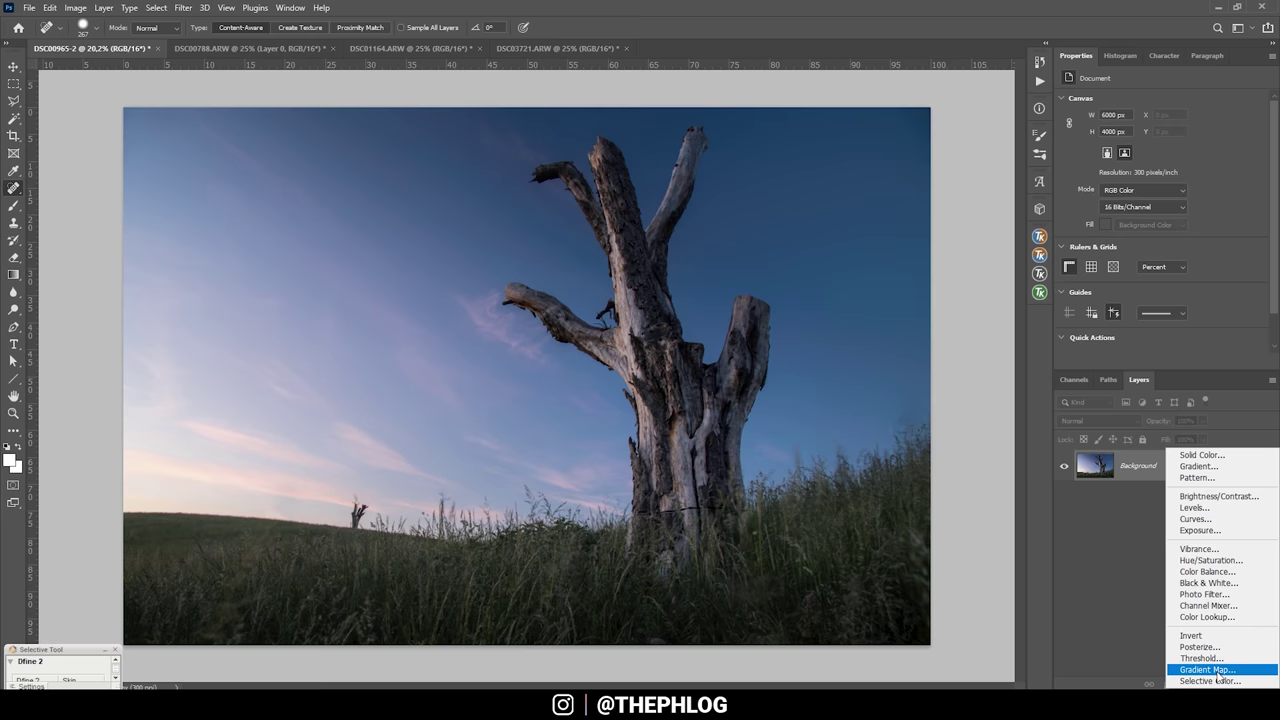
{"action": "left_click", "coordinate": [1217, 672]}
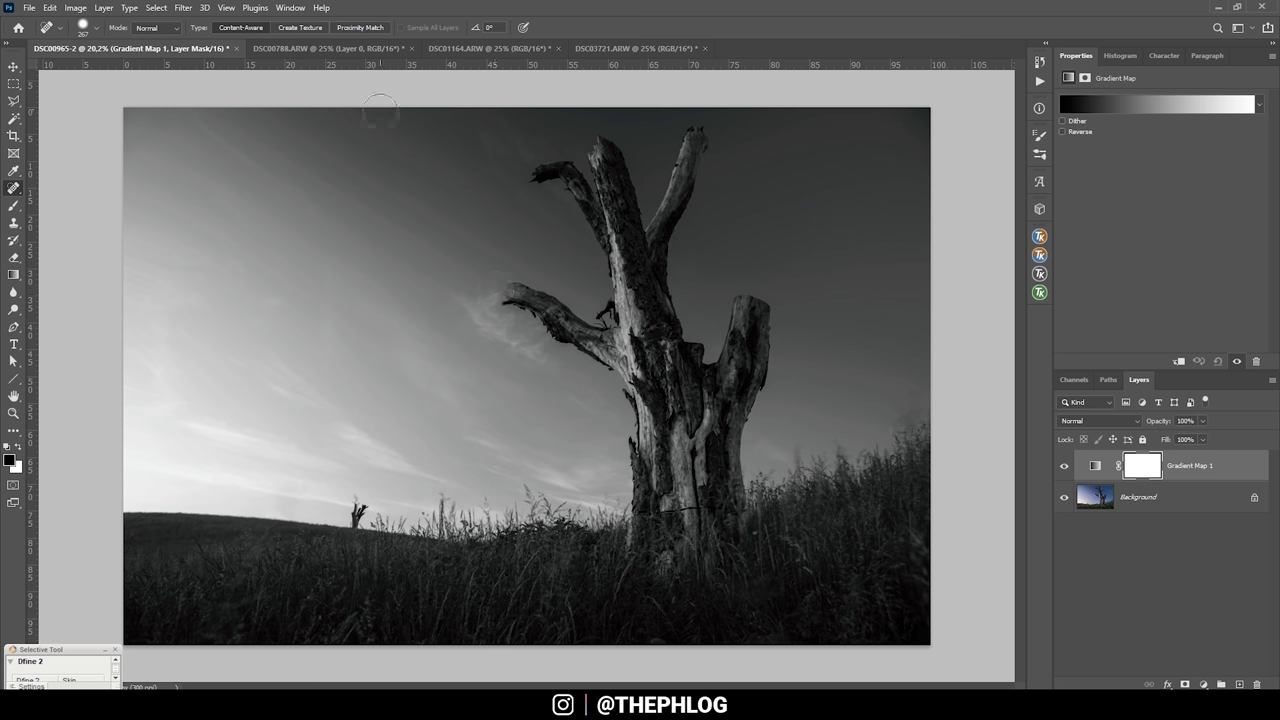
Set the Gradient Map 1 layer to Overlay blend mode with 30% opacity
{"action": "left_click", "coordinate": [1095, 466]}
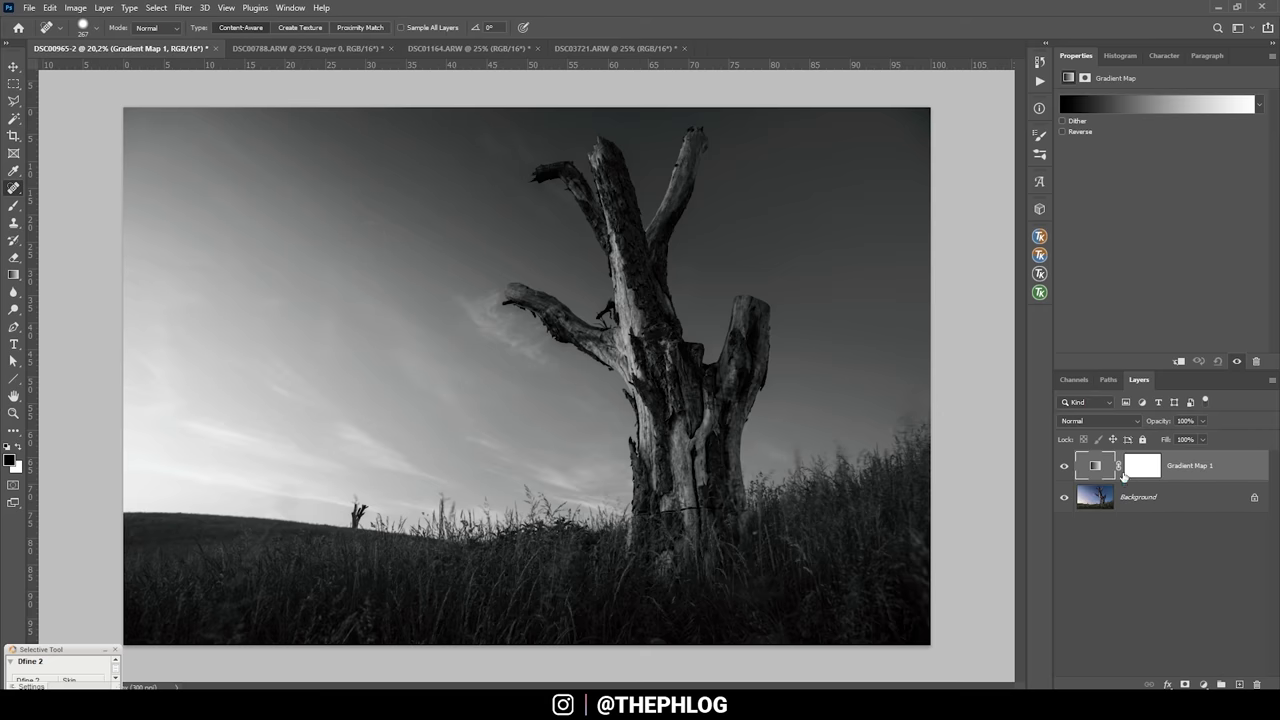
{"action": "left_click", "coordinate": [1107, 418]}
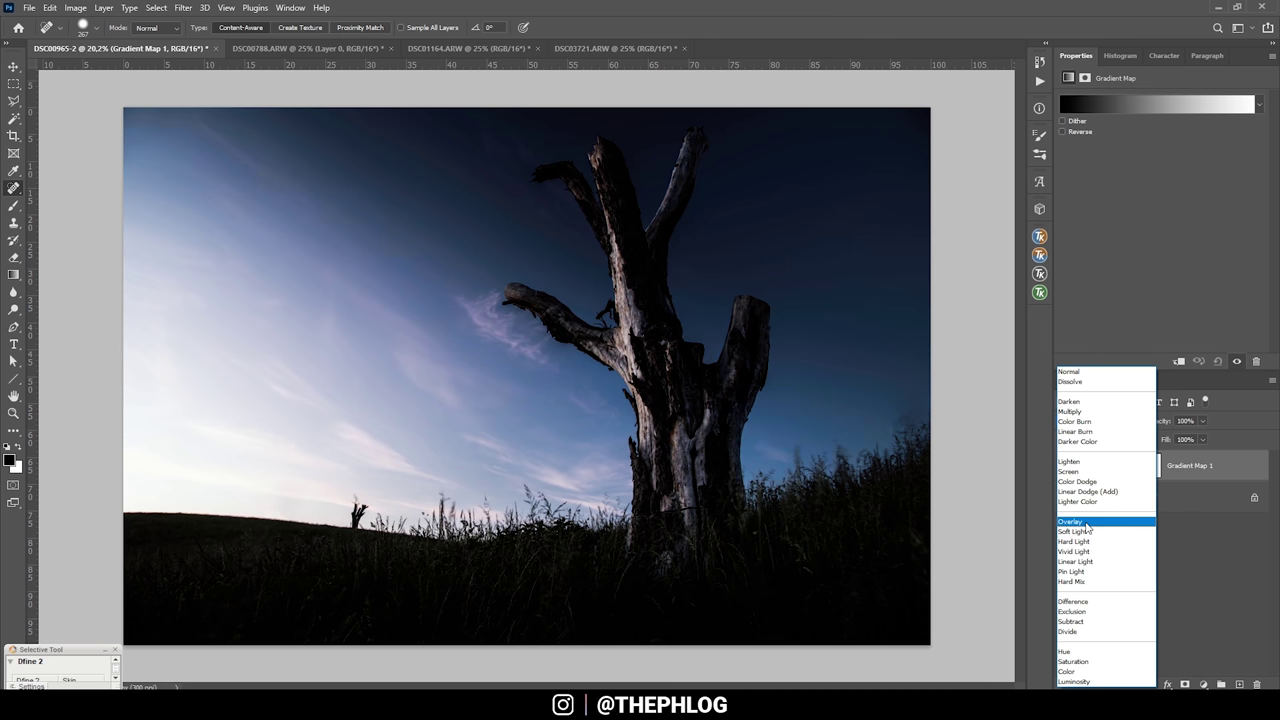
{"action": "left_click", "coordinate": [1088, 524]}
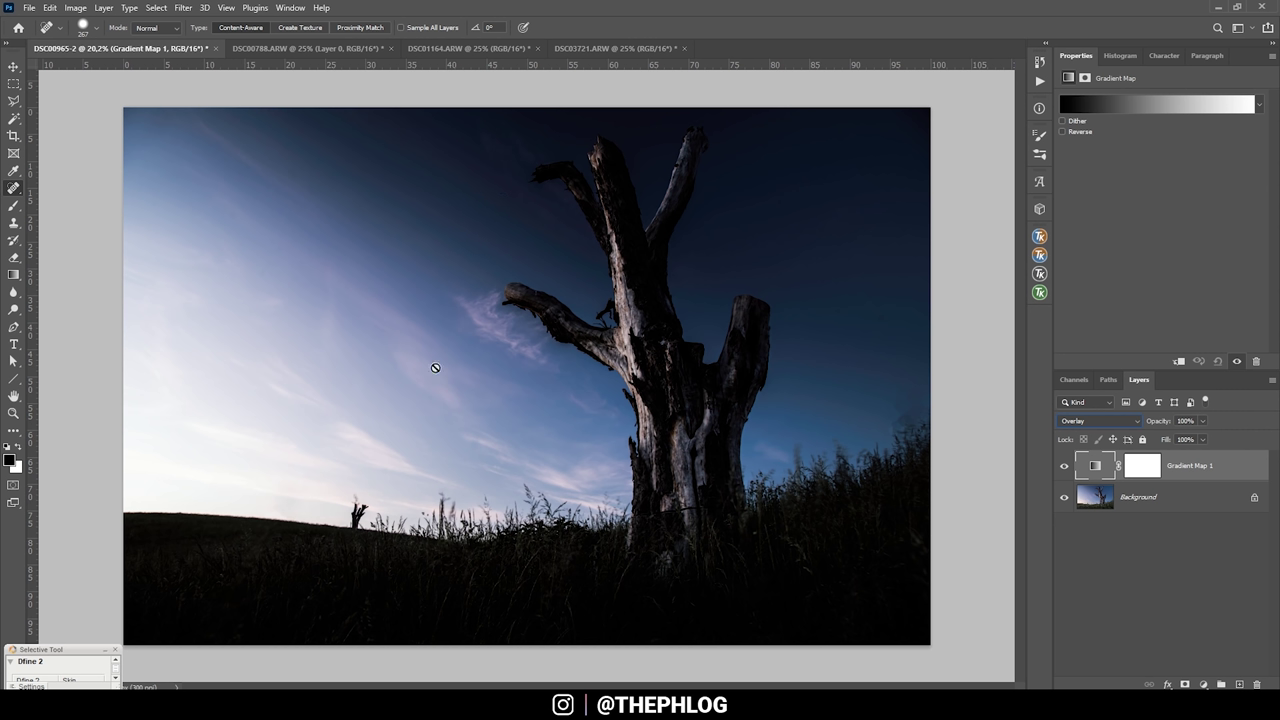
{"action": "left_click", "coordinate": [1202, 420]}
{"action": "left_click_drag", "start_coordinate": [1201, 440], "coordinate": [1173, 440]}
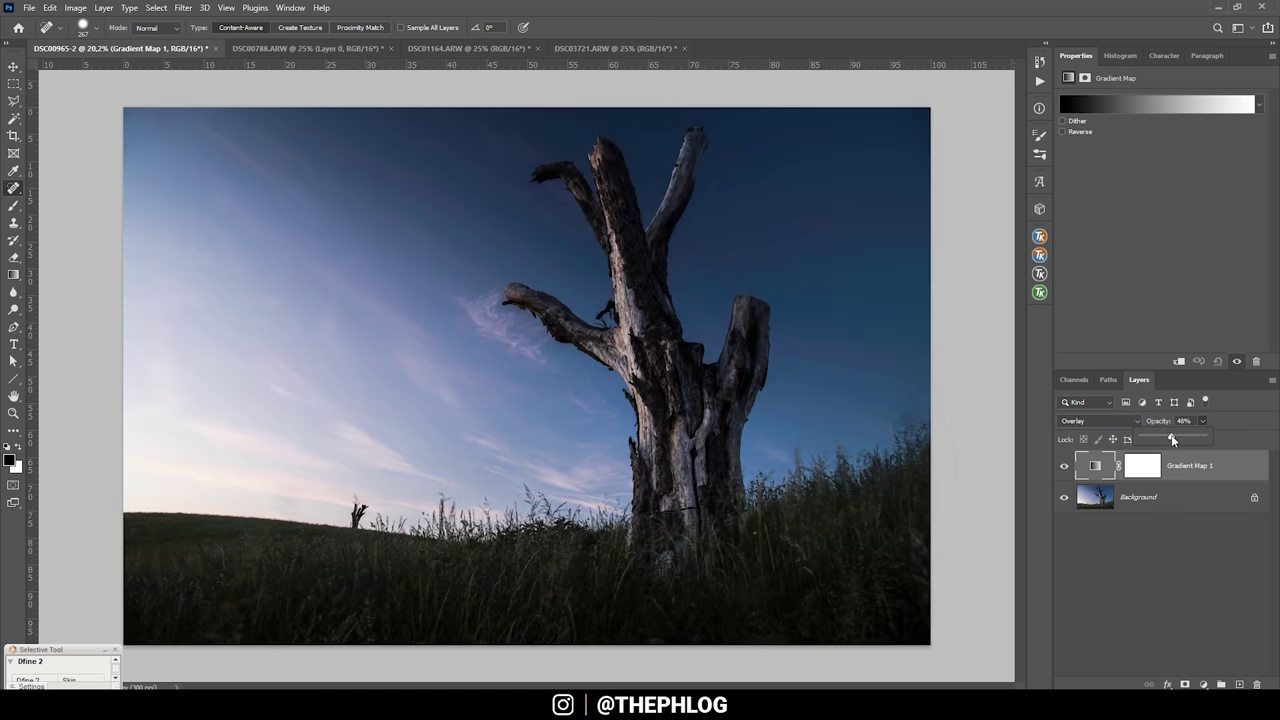
{"action": "left_click_drag", "start_coordinate": [1173, 440], "coordinate": [1160, 440]}
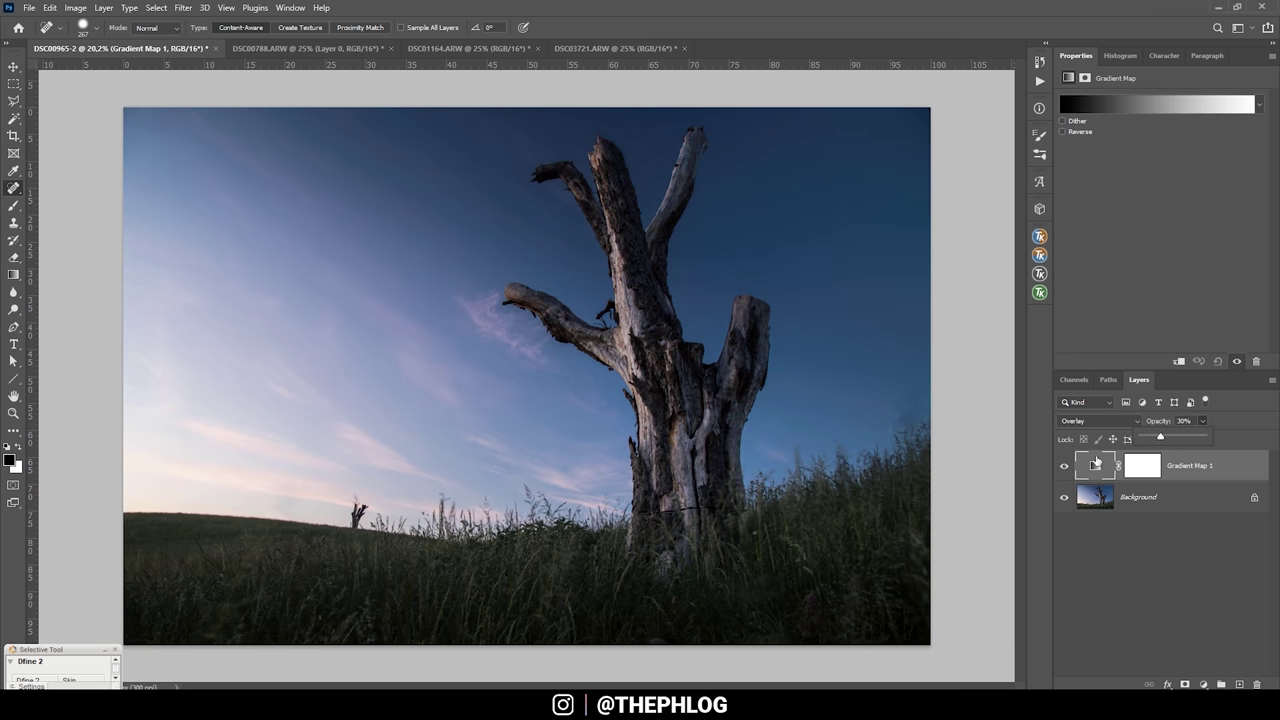
{"action": "left_click", "coordinate": [1160, 525]}
{"action": "double_click", "coordinate": [1095, 465]}
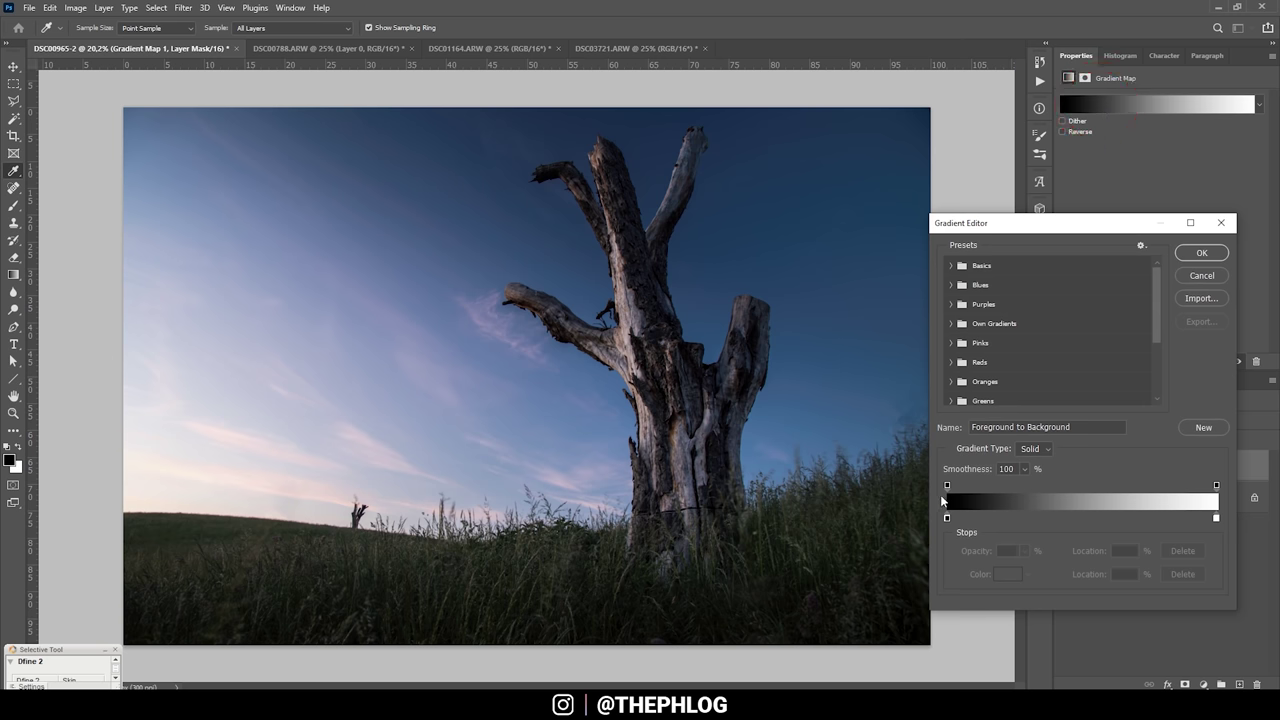
{"action": "left_click_drag", "start_coordinate": [1026, 226], "coordinate": [1032, 185]}
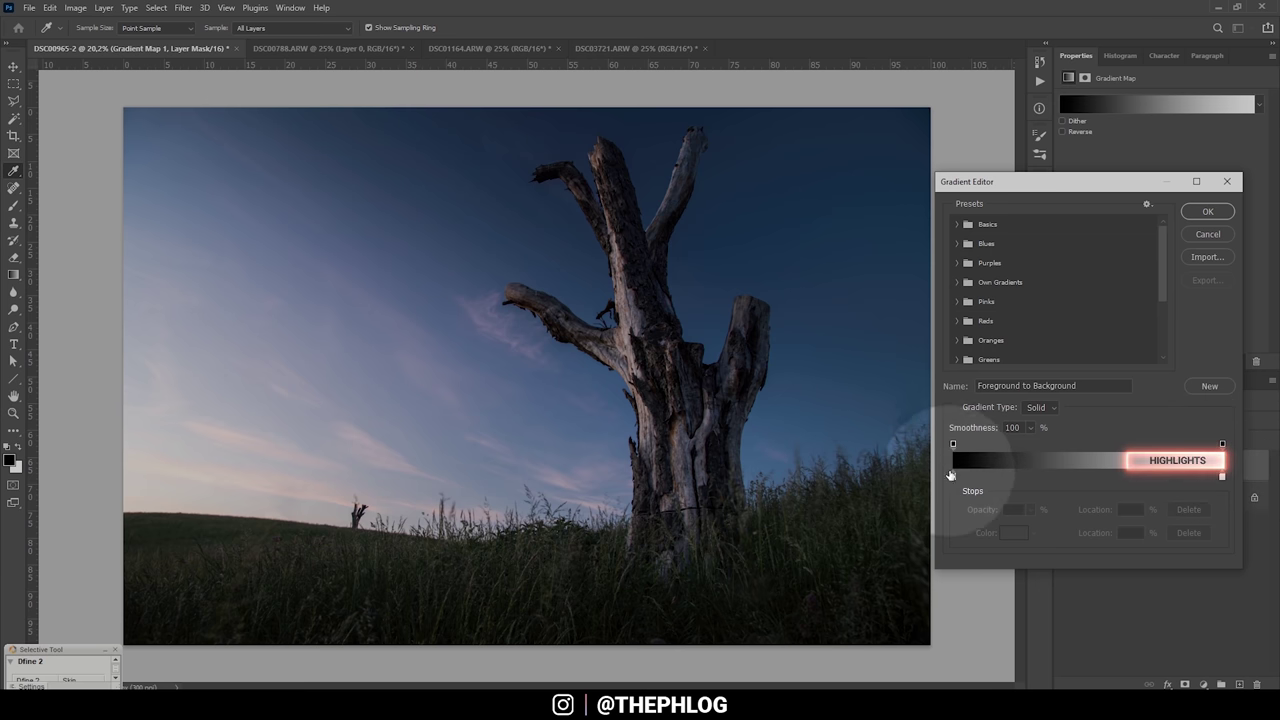
{"action": "left_click", "coordinate": [953, 476]}
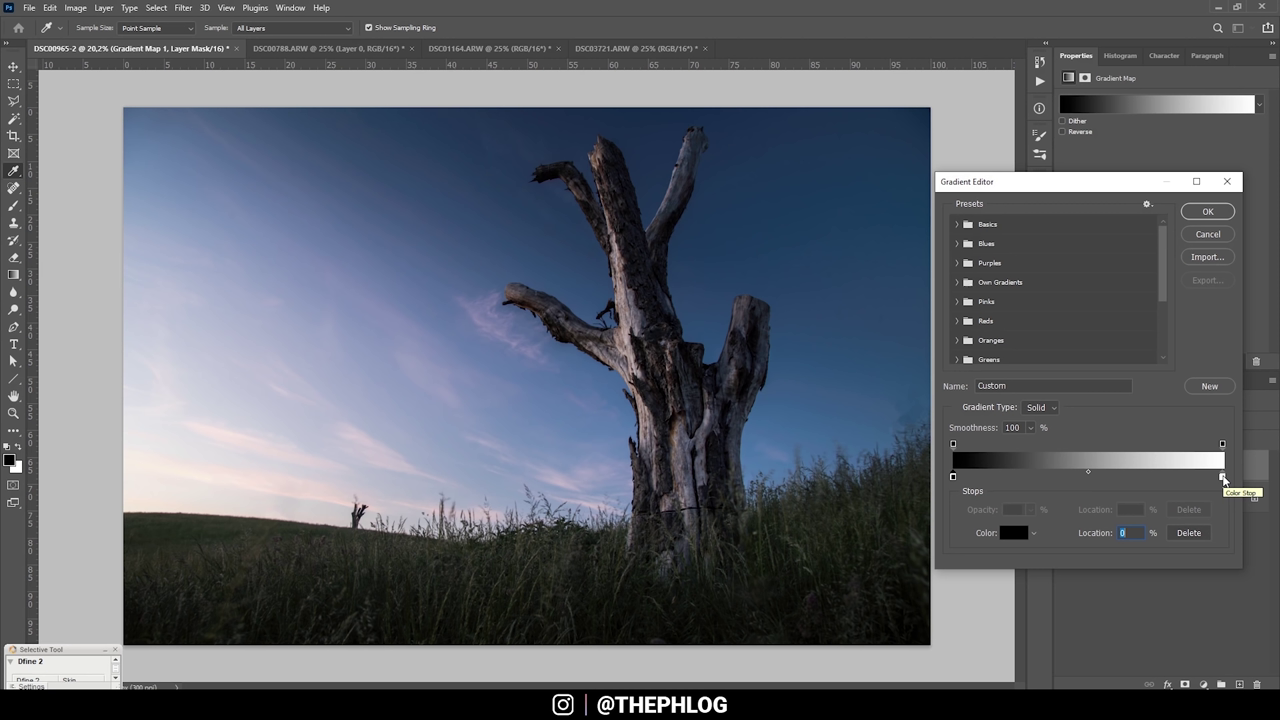
{"action": "left_click", "coordinate": [953, 477]}
{"action": "left_click", "coordinate": [1207, 212]}
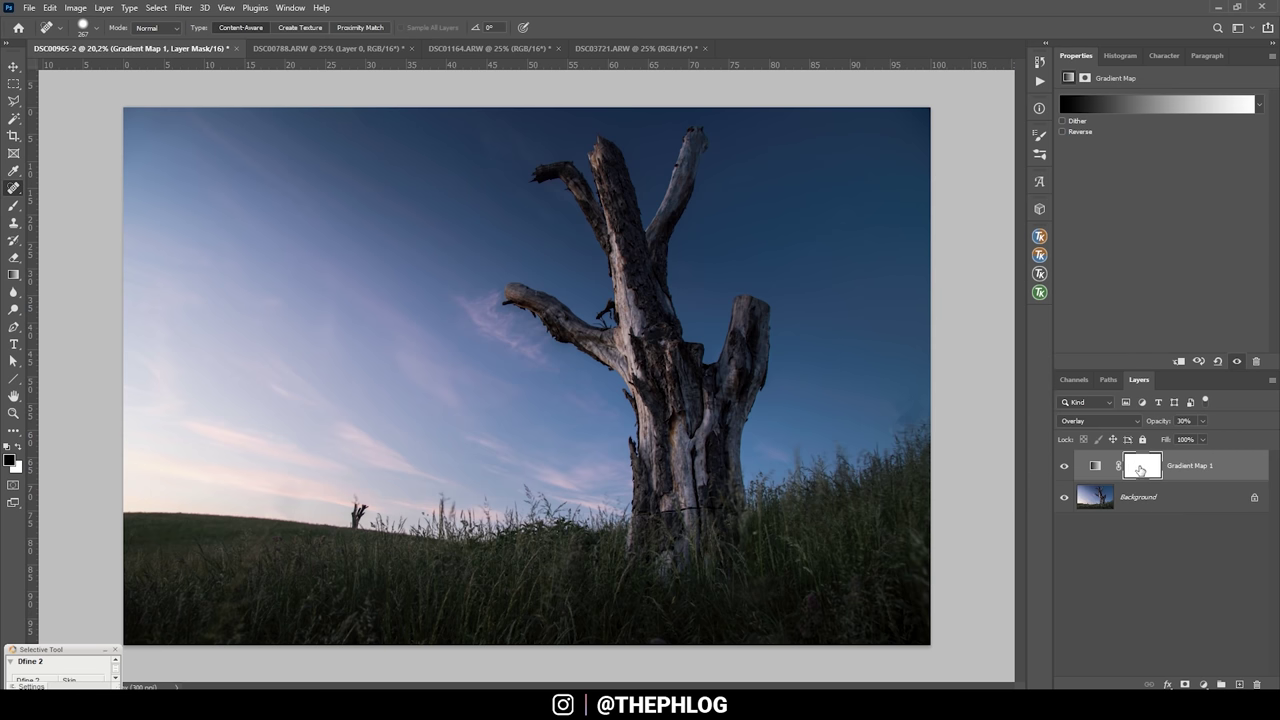
{"action": "left_click", "coordinate": [1064, 467]}
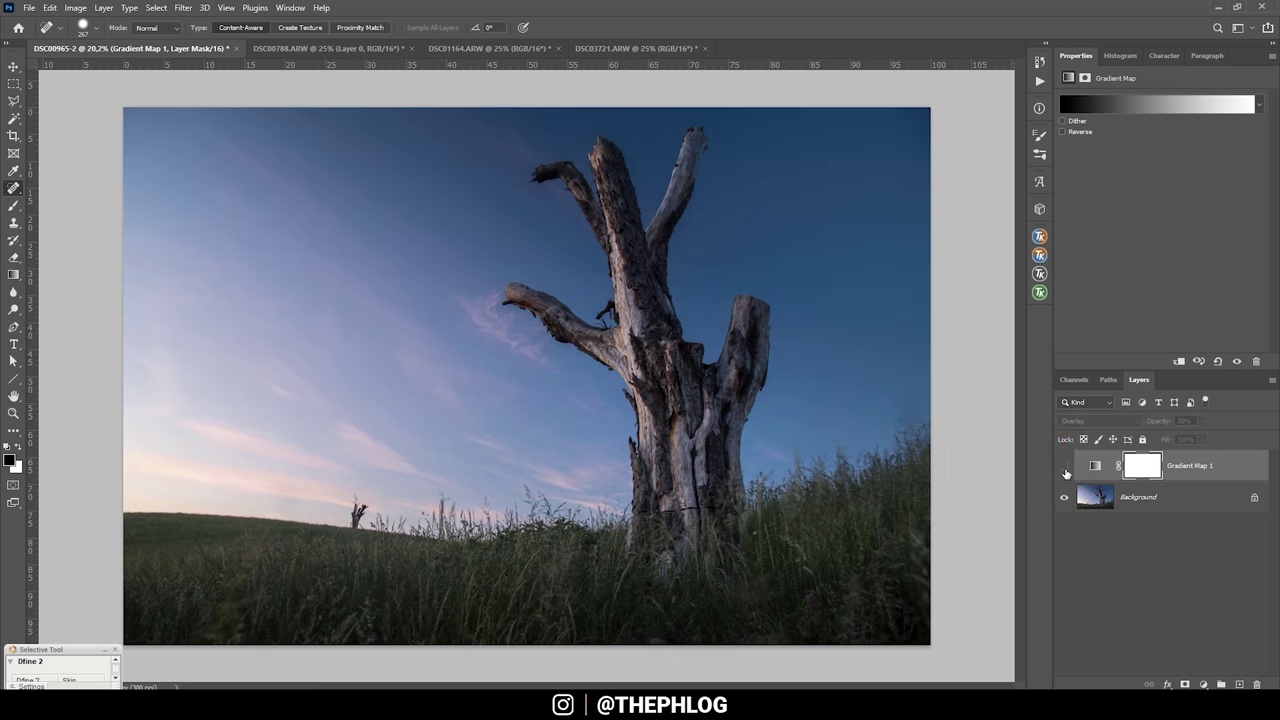
{"action": "left_click", "coordinate": [1064, 467]}
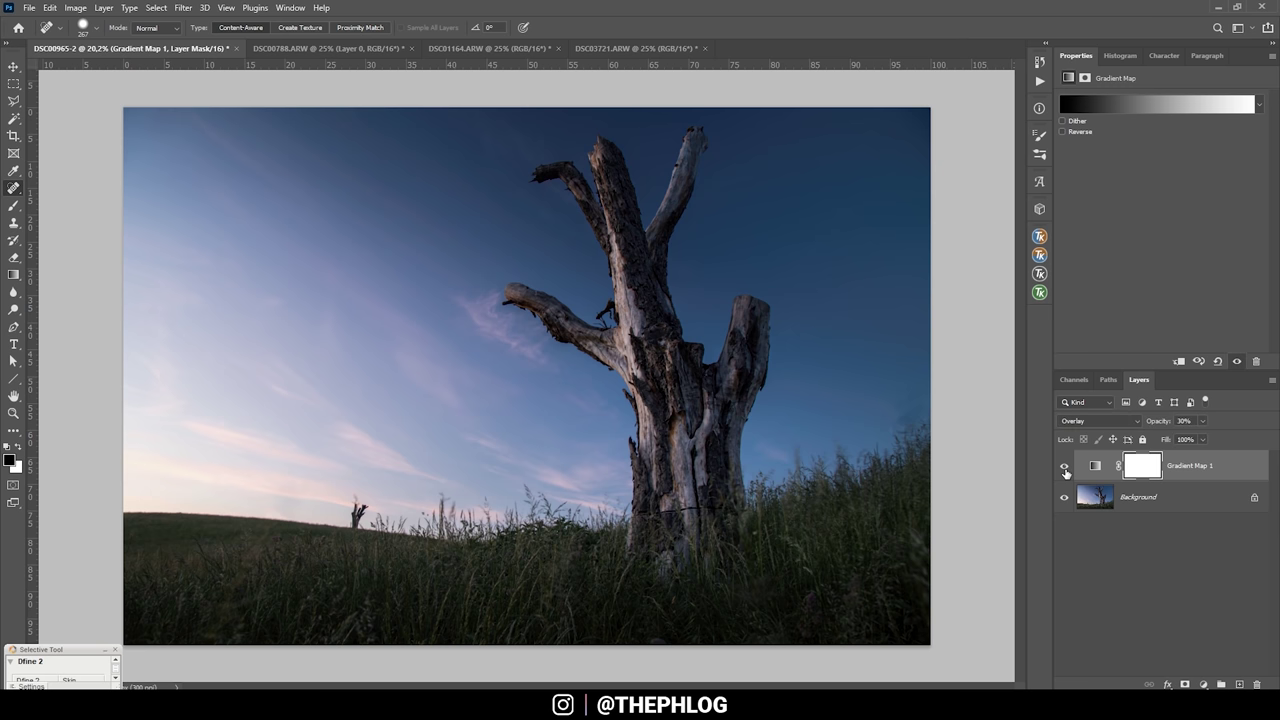
{"action": "left_click", "coordinate": [1097, 467]}
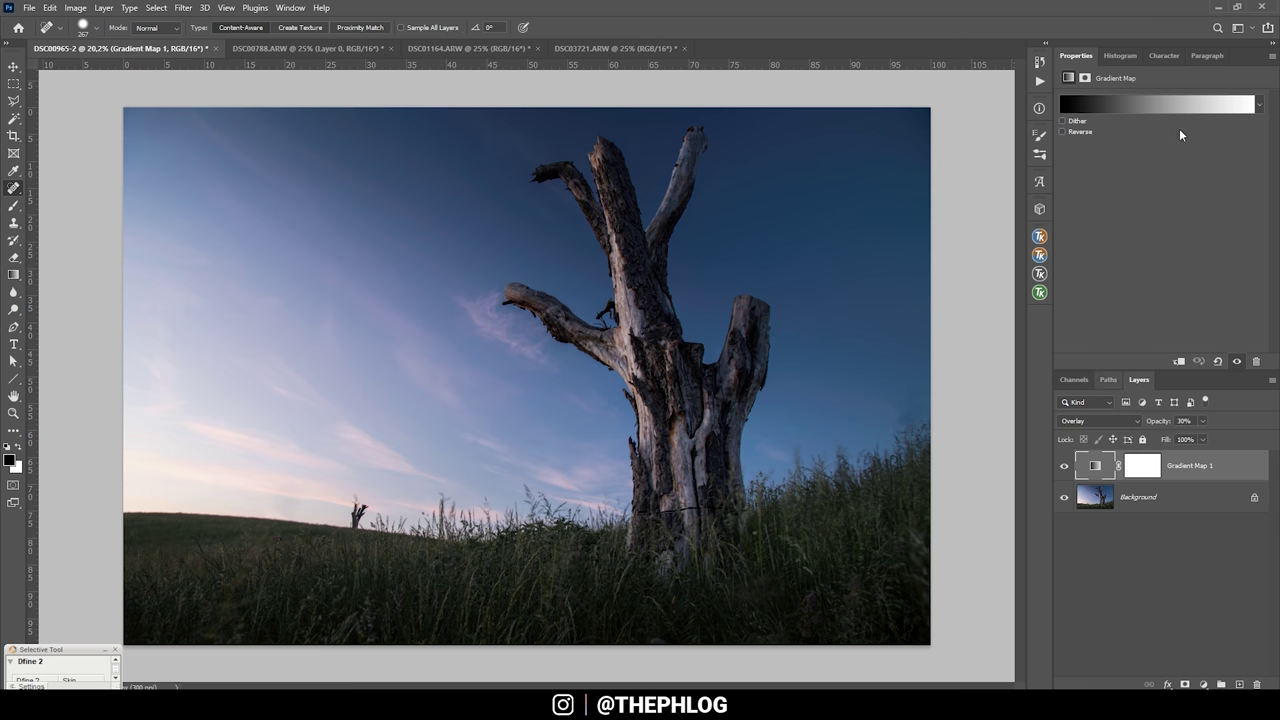
Recolor the gradient's left black stop to a deep navy blue
{"action": "left_click", "coordinate": [1133, 100]}
{"action": "left_click", "coordinate": [953, 477]}
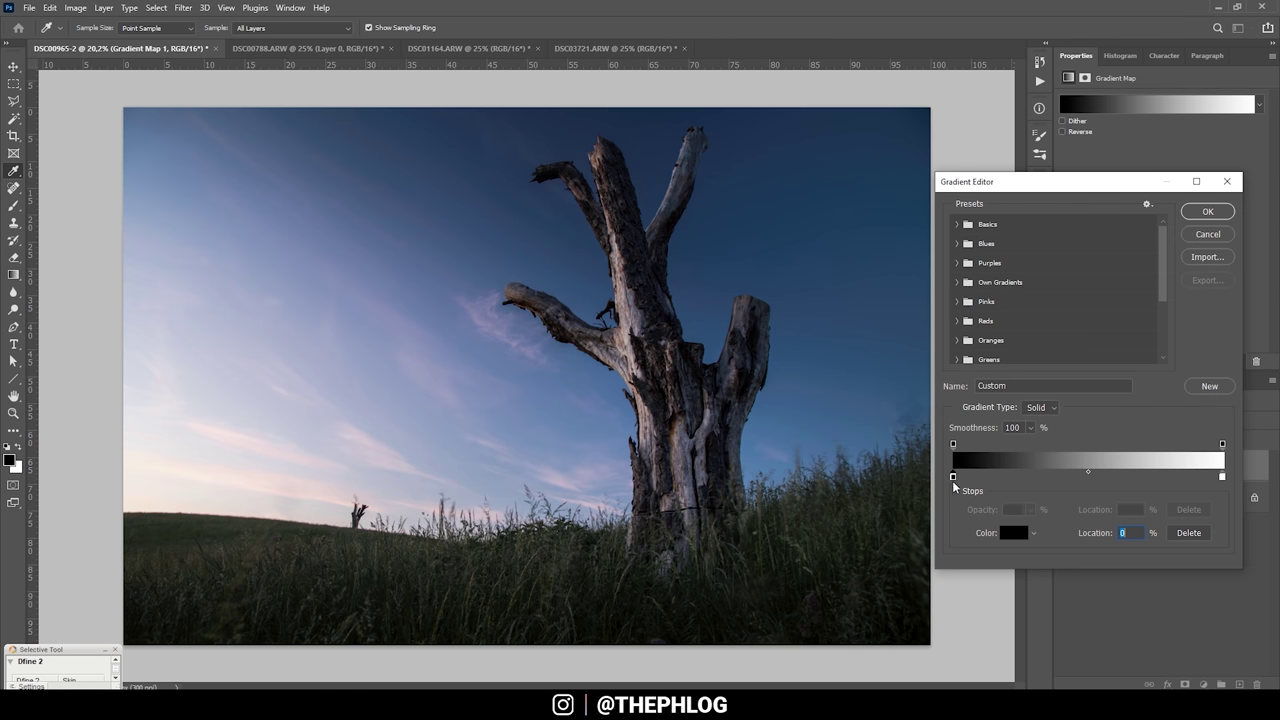
{"action": "double_click", "coordinate": [953, 477]}
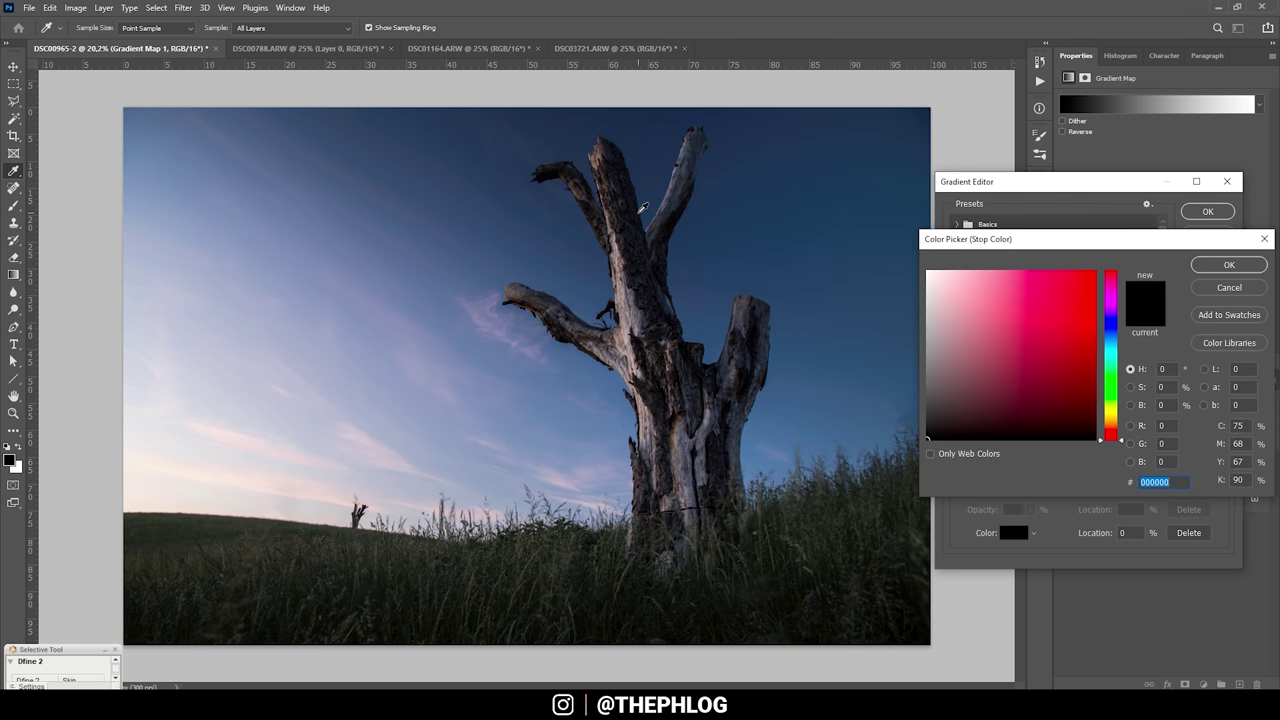
{"action": "mouse_move", "coordinate": [1116, 343]}
{"action": "left_mouse_down"}
{"action": "mouse_move", "coordinate": [1112, 368]}
{"action": "mouse_move", "coordinate": [1113, 333]}
{"action": "left_mouse_up"}
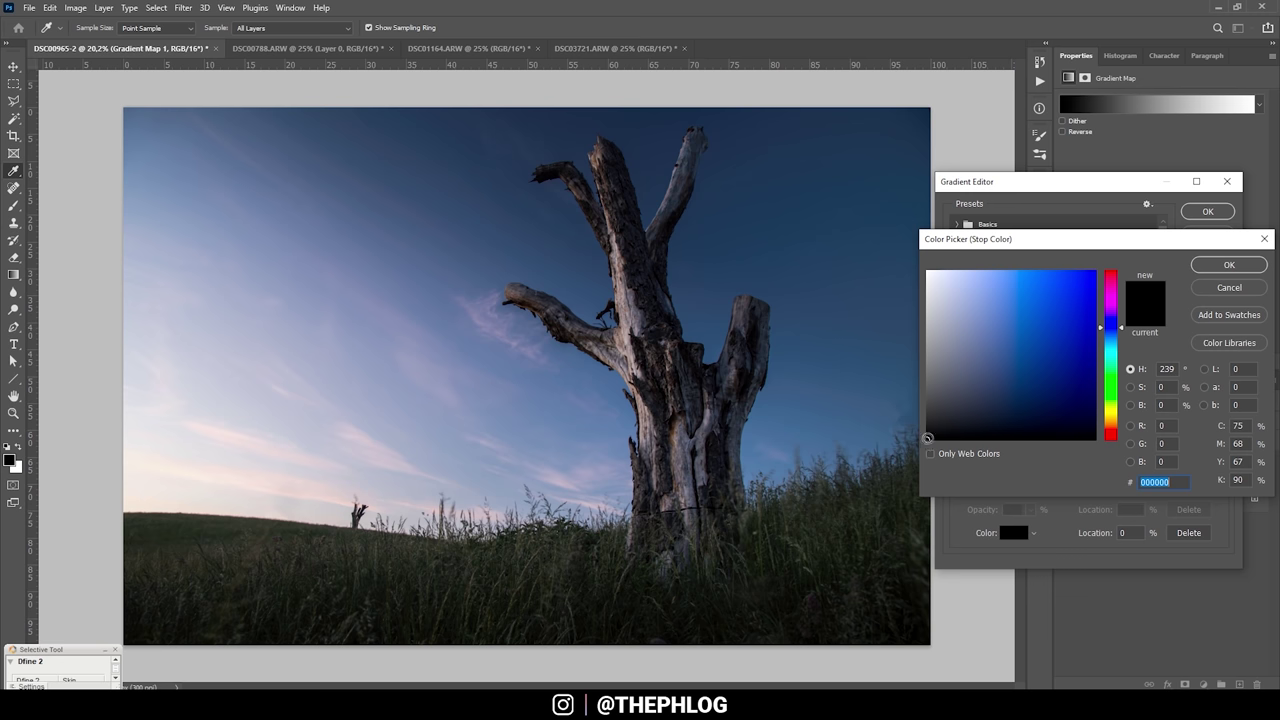
{"action": "left_click", "coordinate": [930, 432]}
{"action": "left_click_drag", "start_coordinate": [930, 432], "coordinate": [970, 416]}
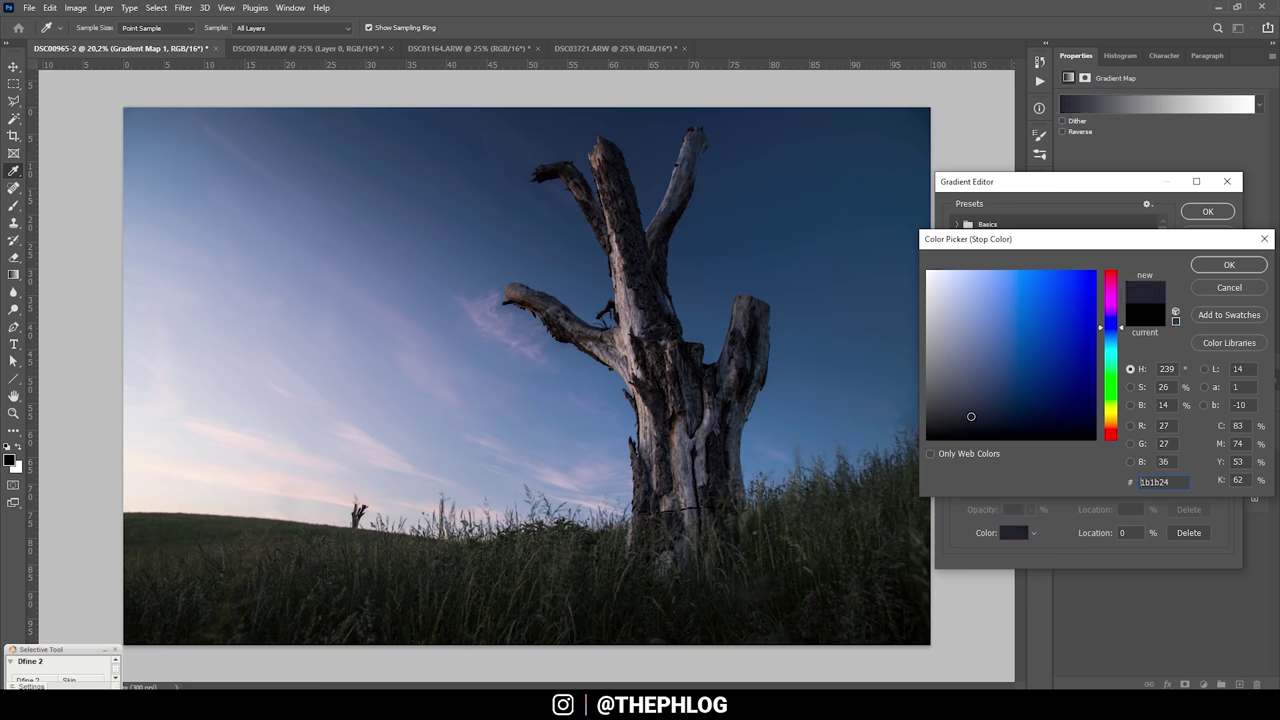
{"action": "left_click_drag", "start_coordinate": [970, 416], "coordinate": [1012, 413]}
{"action": "mouse_move", "coordinate": [1012, 413]}
{"action": "left_mouse_down"}
{"action": "mouse_move", "coordinate": [1025, 389]}
{"action": "mouse_move", "coordinate": [1026, 401]}
{"action": "left_mouse_up"}
{"action": "left_click", "coordinate": [1227, 266]}
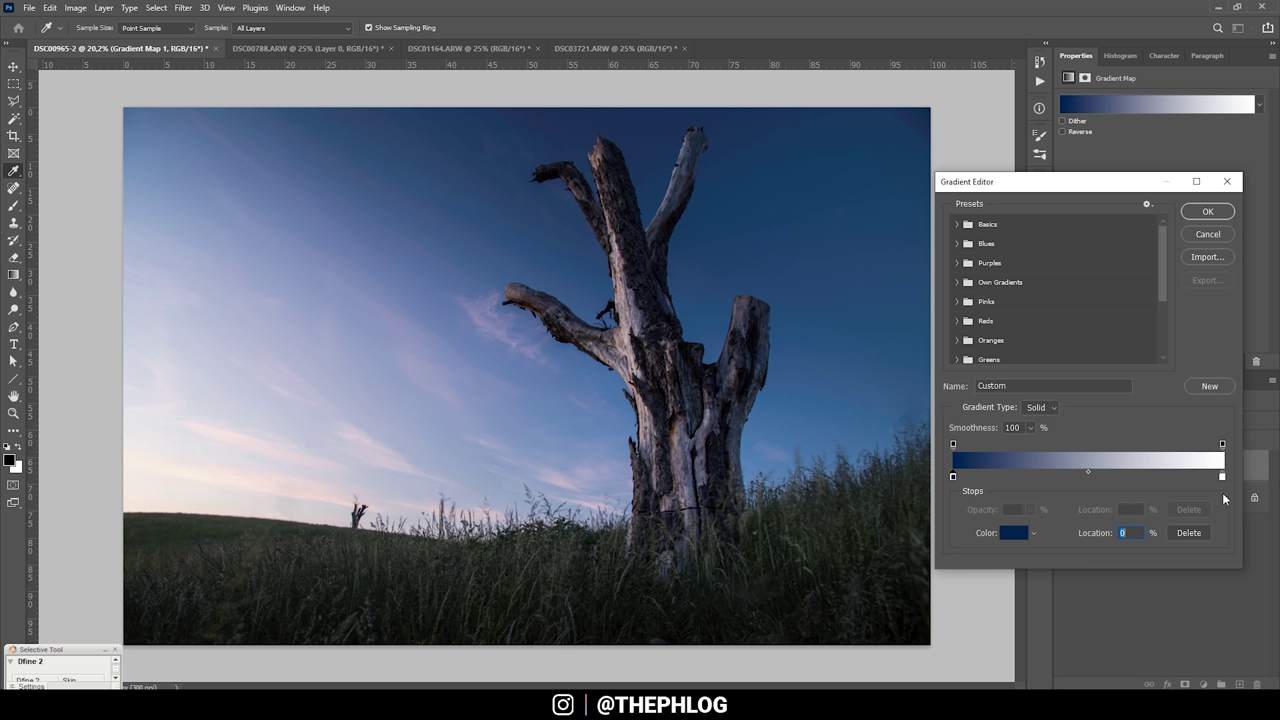
{"action": "left_click", "coordinate": [1222, 477]}
Change the gradient's white end stop to golden yellow-orange and commit the gradient
{"action": "double_click", "coordinate": [1222, 477]}
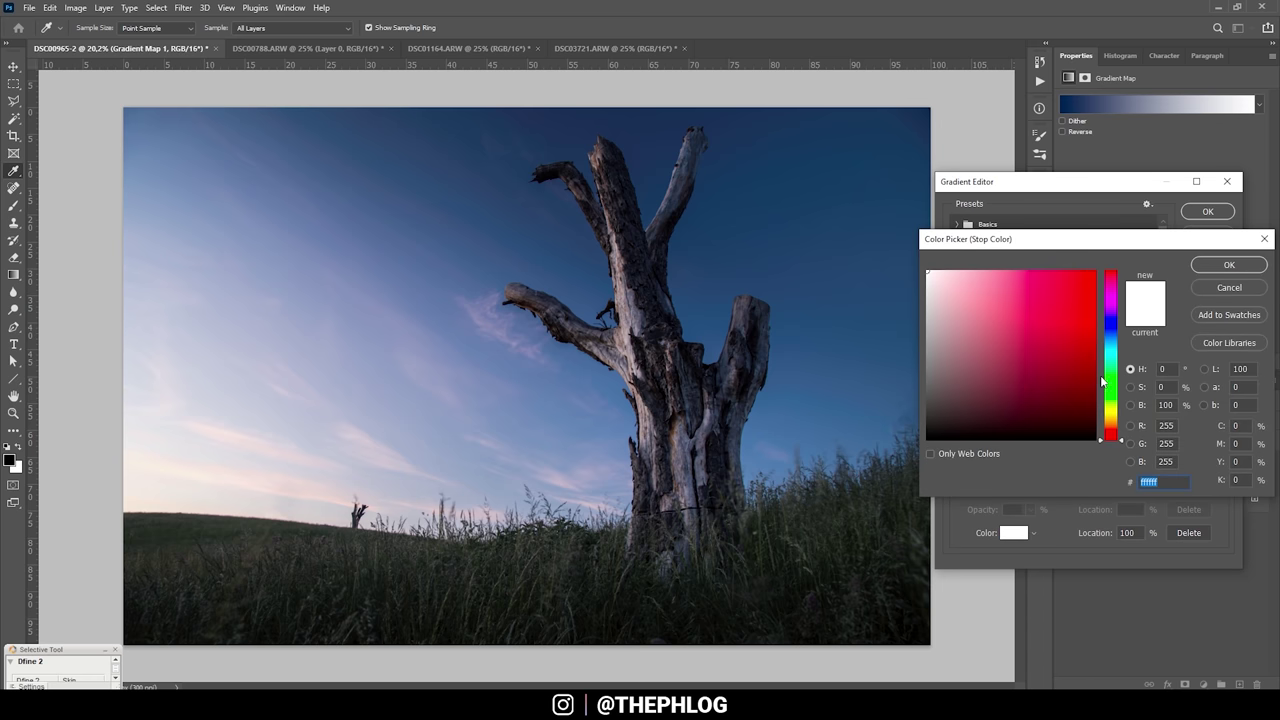
{"action": "left_click_drag", "start_coordinate": [1110, 416], "coordinate": [1118, 419]}
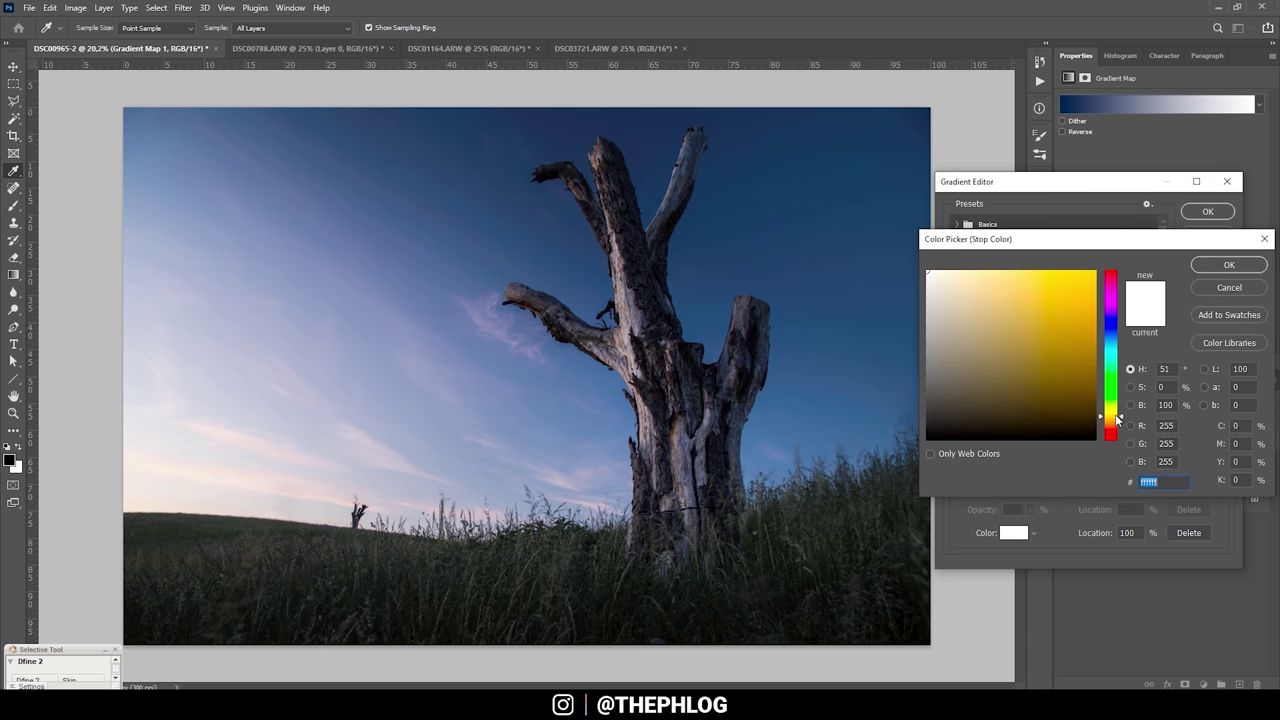
{"action": "left_click", "coordinate": [1116, 414]}
{"action": "left_click", "coordinate": [1050, 353]}
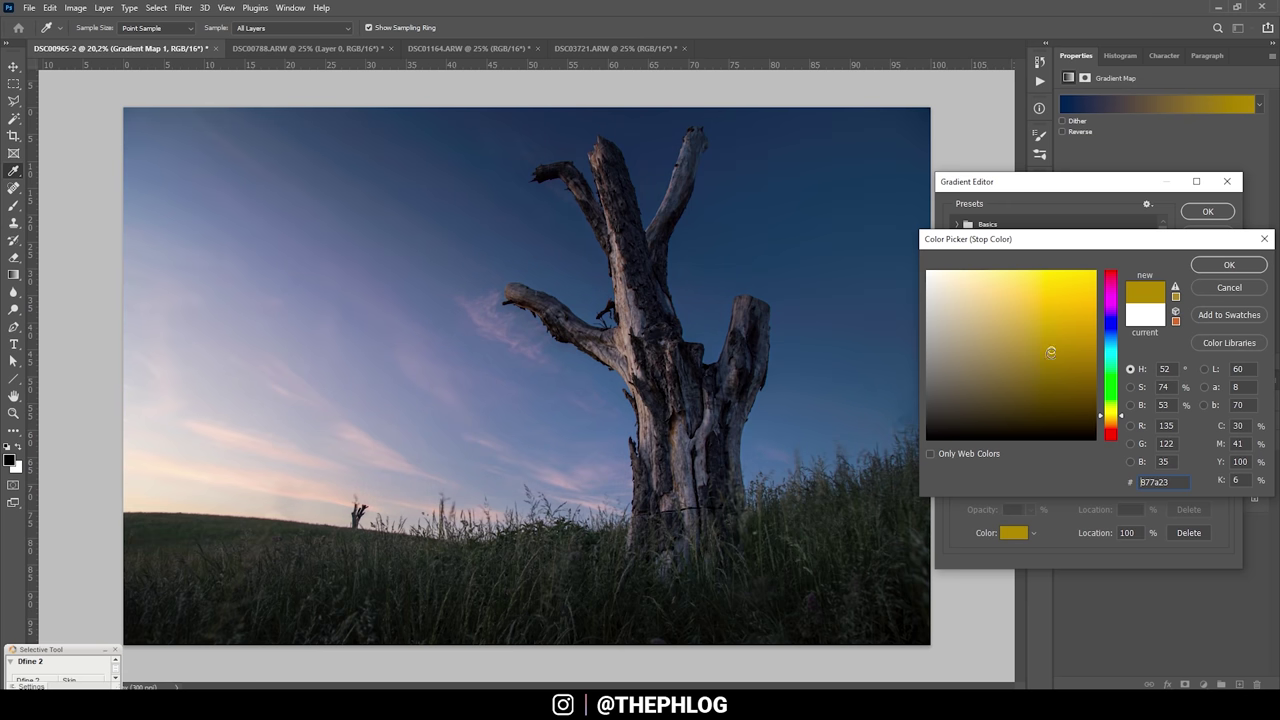
{"action": "mouse_move", "coordinate": [1050, 353]}
{"action": "left_mouse_down"}
{"action": "mouse_move", "coordinate": [1085, 284]}
{"action": "mouse_move", "coordinate": [1122, 250]}
{"action": "left_mouse_up"}
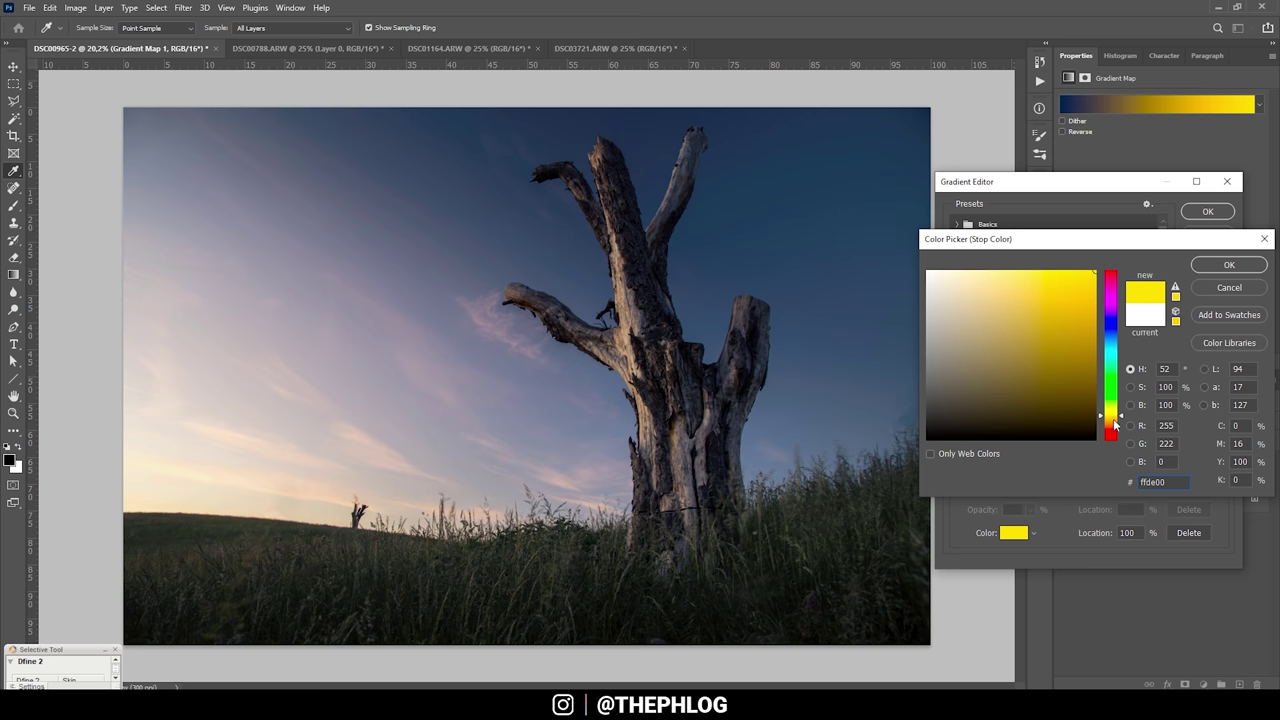
{"action": "left_click_drag", "start_coordinate": [1115, 425], "coordinate": [1114, 425]}
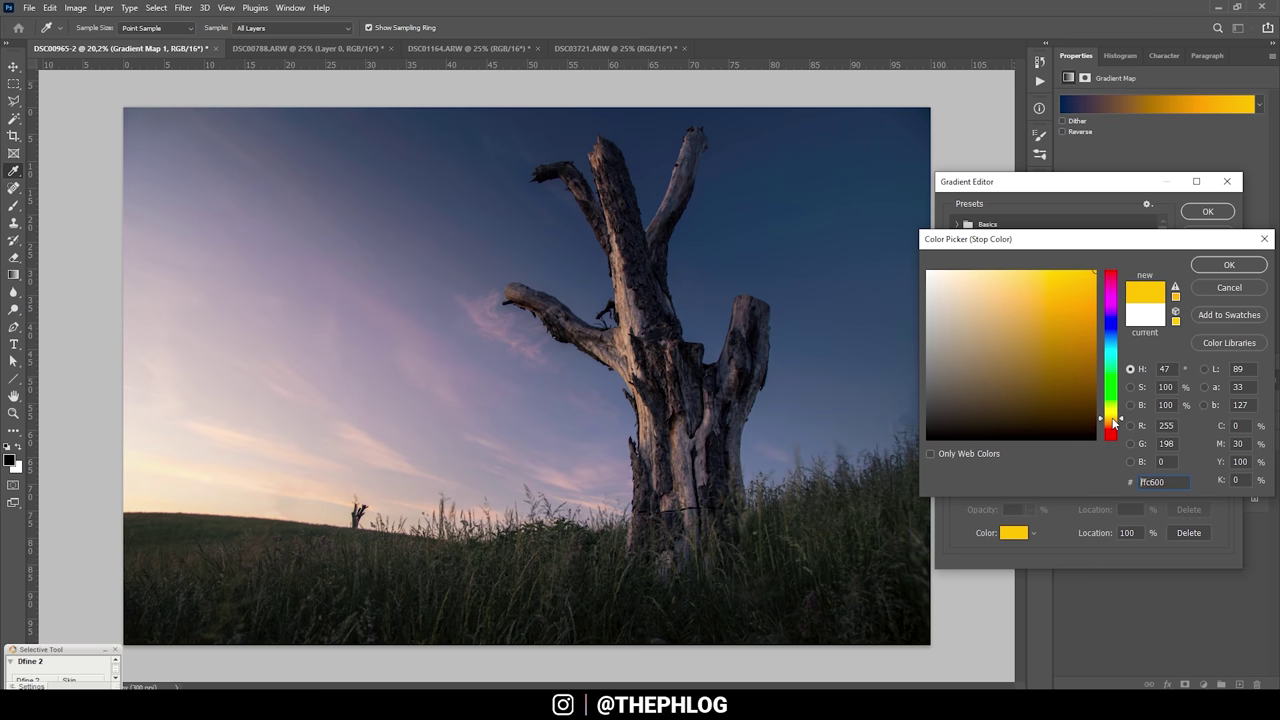
{"action": "left_click", "coordinate": [1222, 264]}
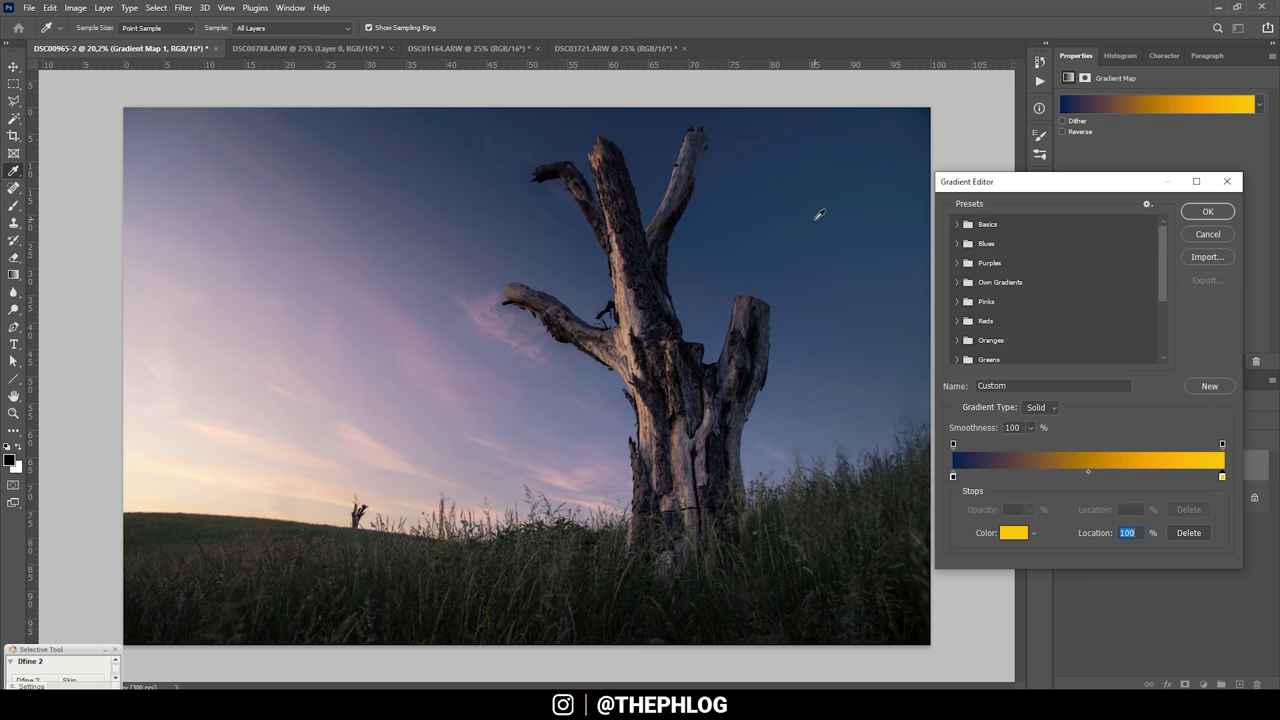
{"action": "left_click", "coordinate": [1220, 212]}
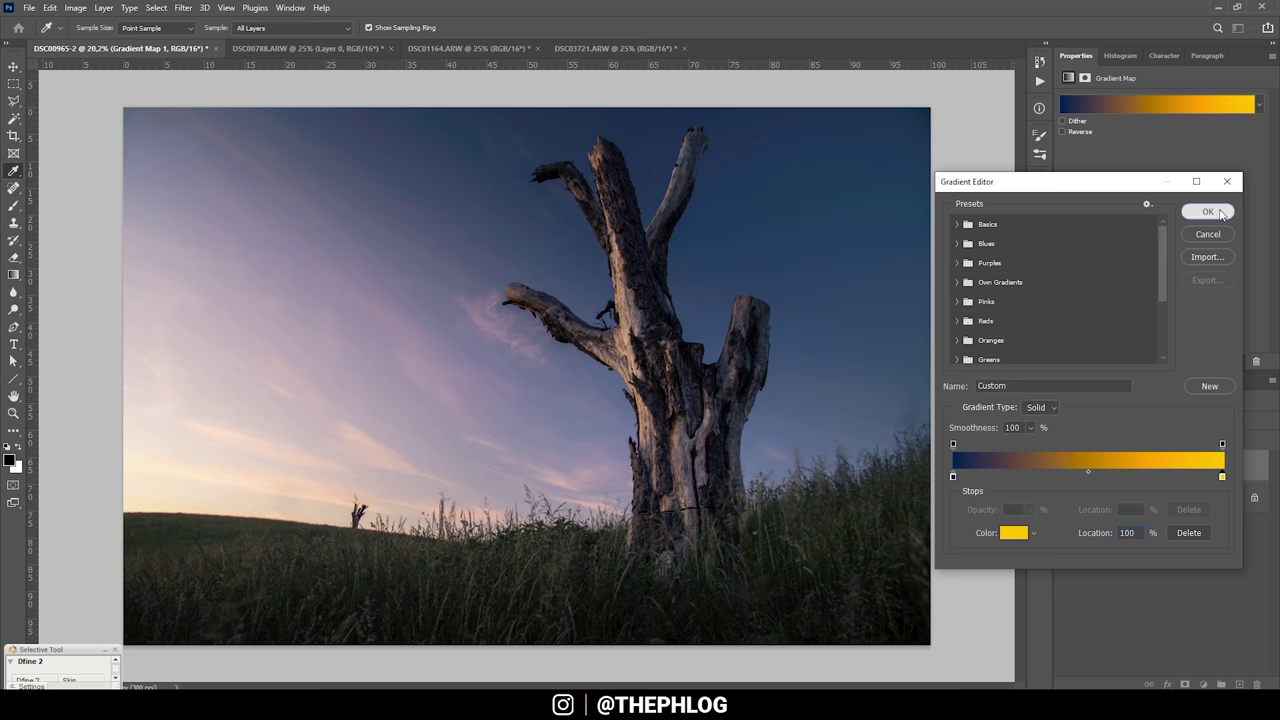
Toggle Gradient Map 1 visibility repeatedly to compare the tree photo before and after
{"action": "left_click", "coordinate": [1064, 465]}
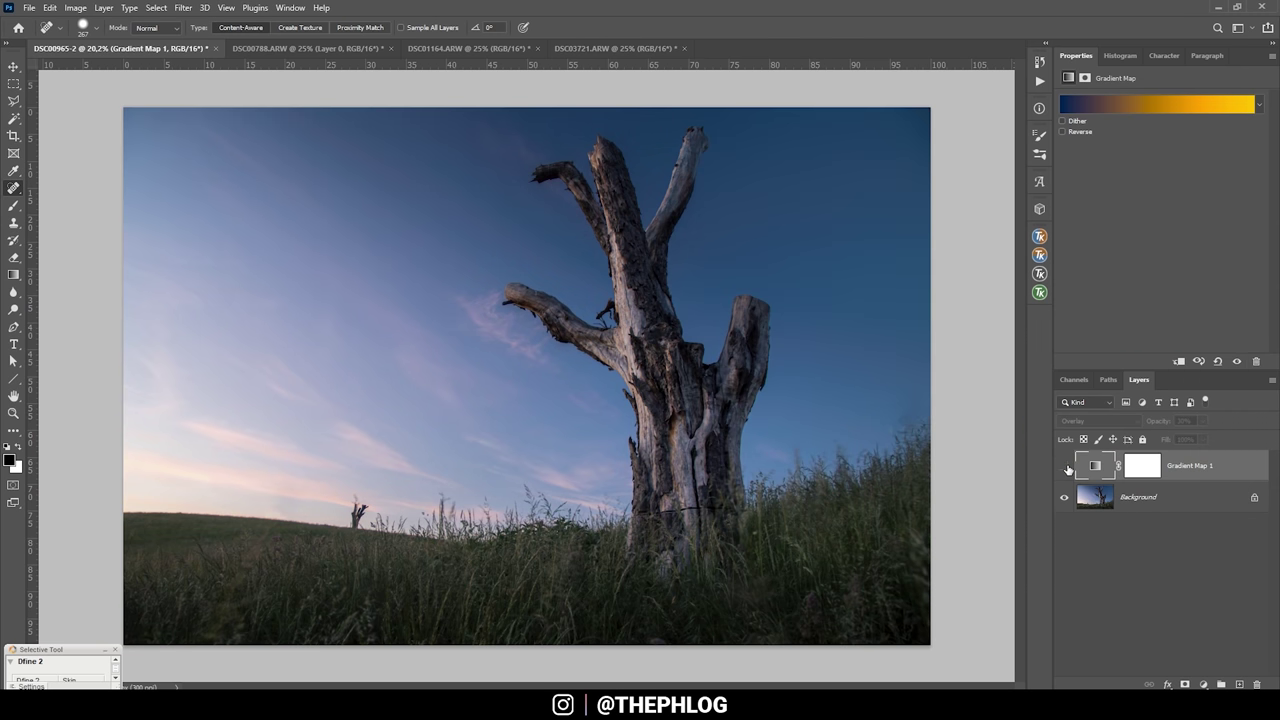
{"action": "left_click", "coordinate": [1064, 465]}
{"action": "left_click", "coordinate": [1065, 466]}
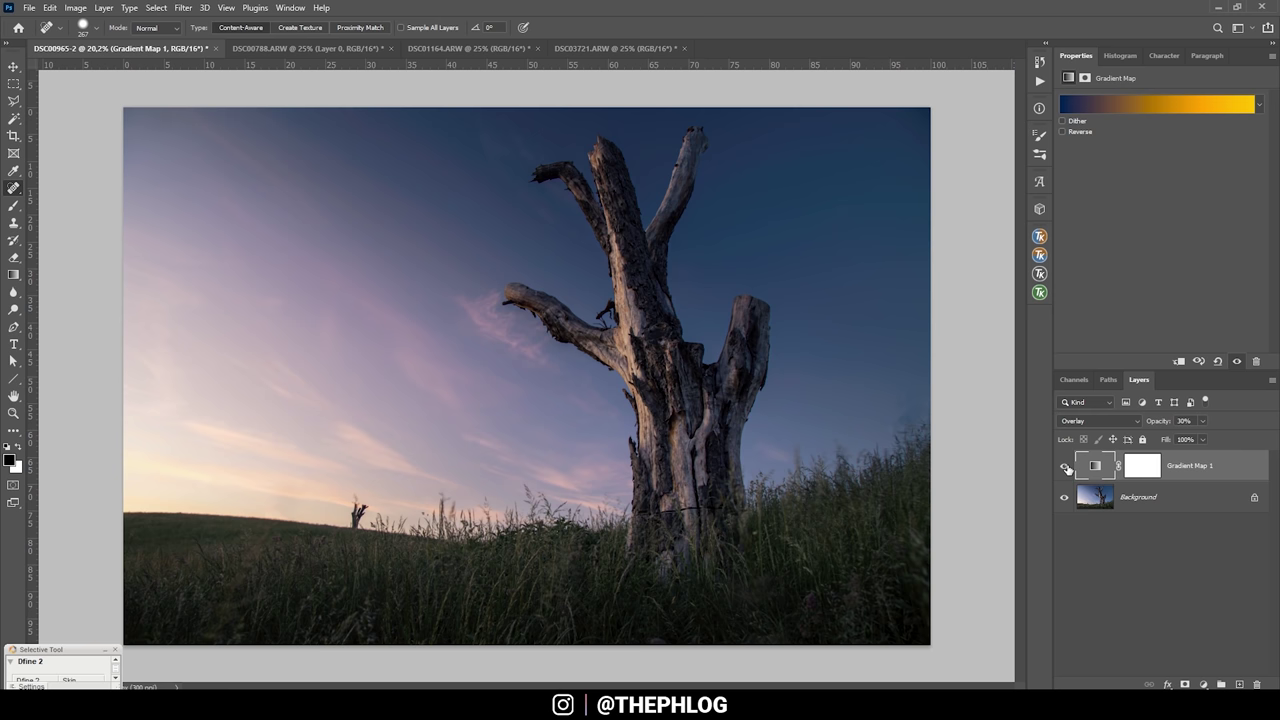
{"action": "left_click", "coordinate": [1065, 466]}
{"action": "left_click", "coordinate": [1065, 466]}
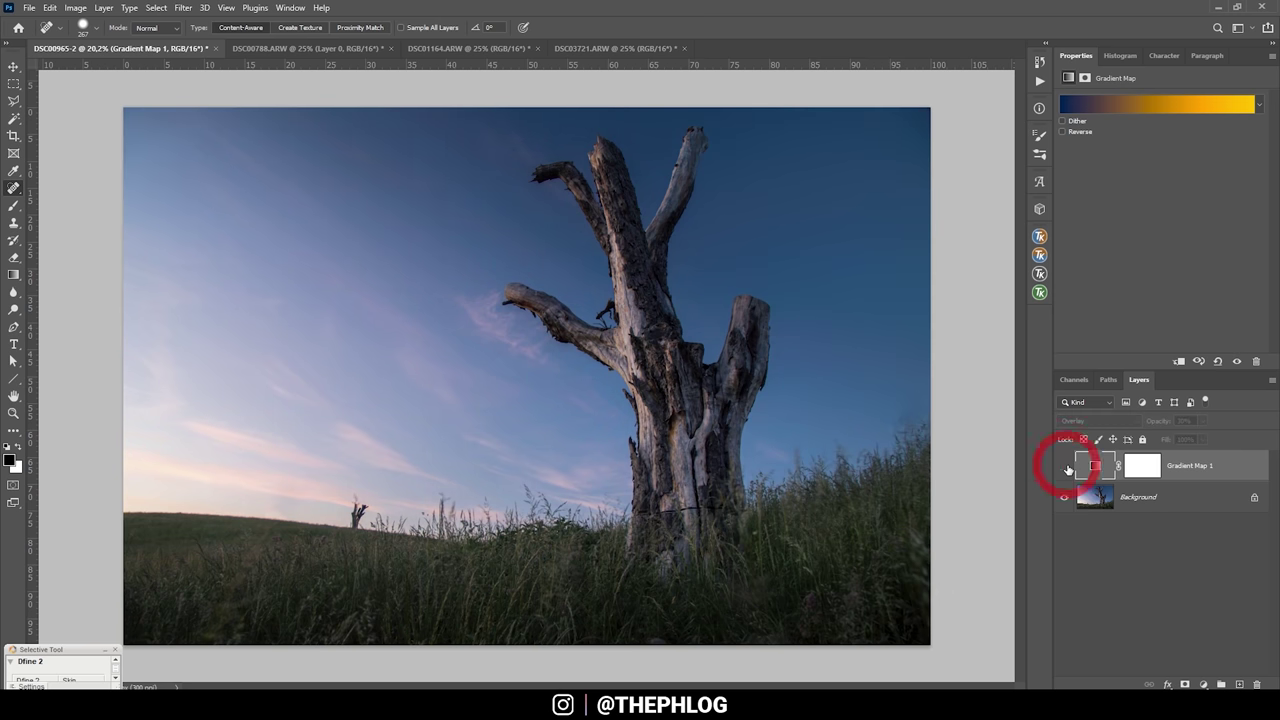
{"action": "left_click", "coordinate": [1065, 466]}
{"action": "left_click", "coordinate": [1065, 466]}
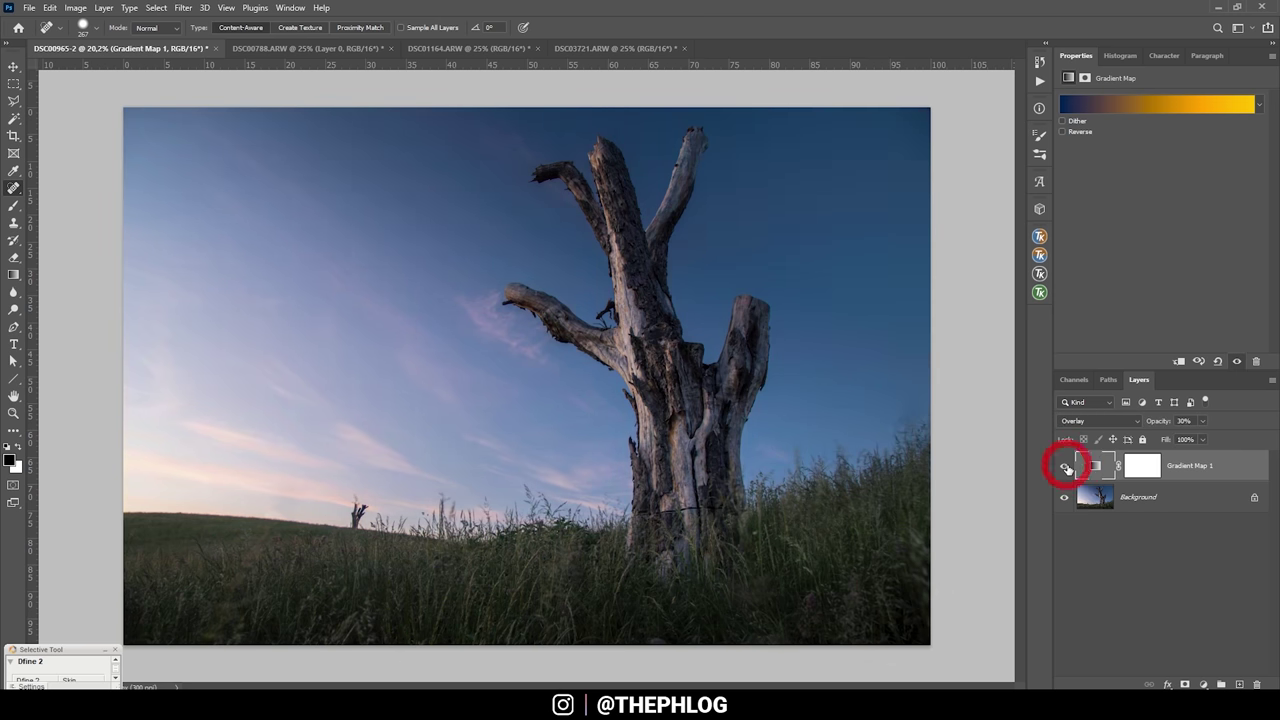
{"action": "left_click", "coordinate": [1065, 466]}
{"action": "left_click", "coordinate": [1065, 466]}
Reopen the Gradient Editor and inspect the navy and yellow end stops
{"action": "left_click", "coordinate": [1157, 104]}
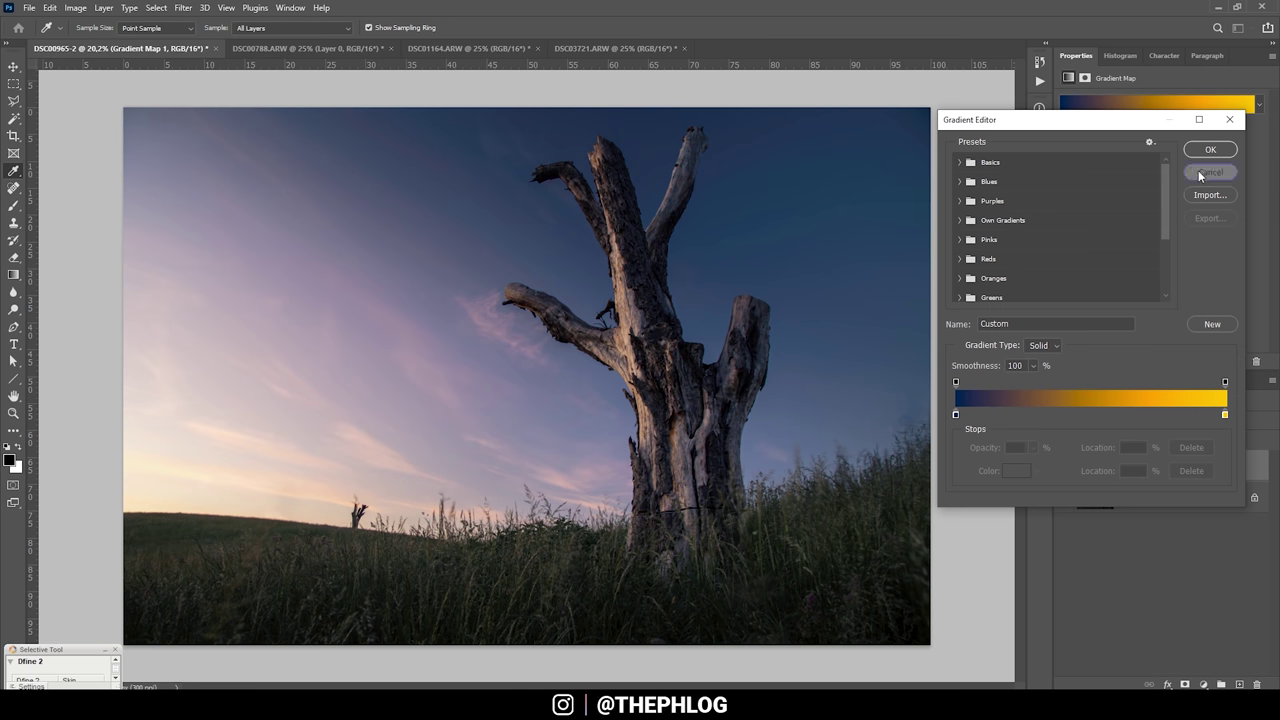
{"action": "left_click", "coordinate": [1198, 170]}
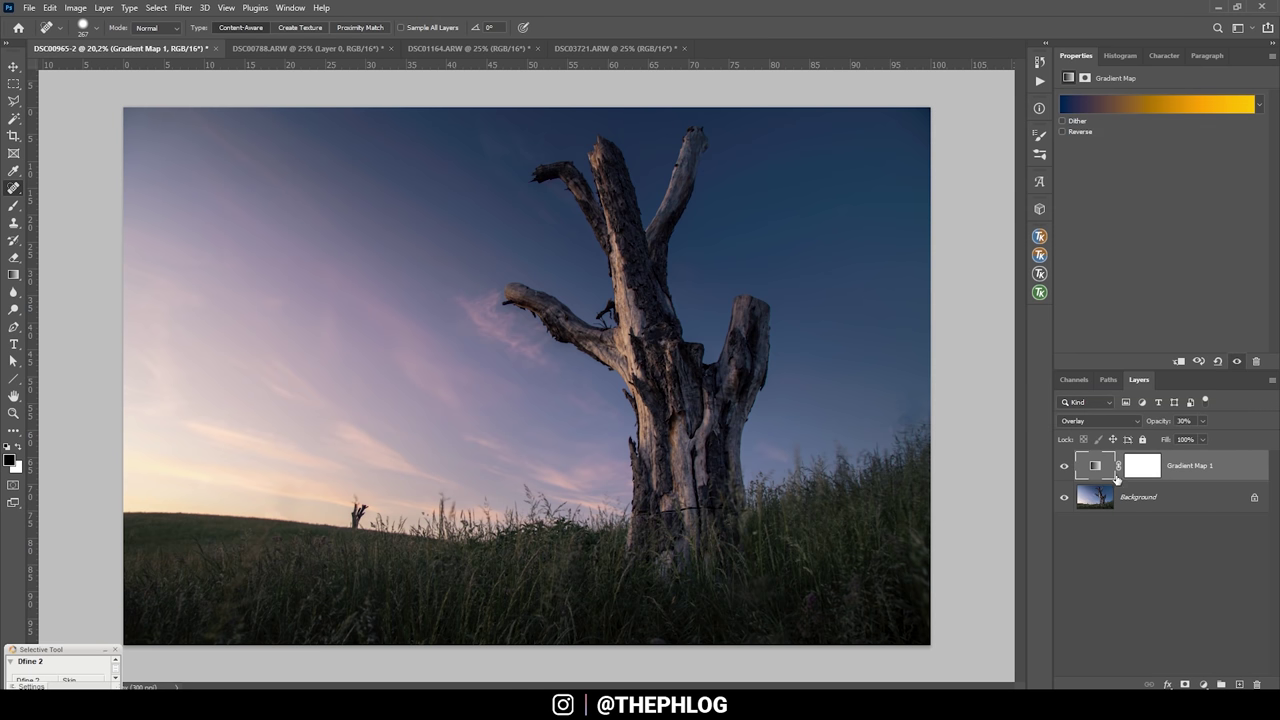
{"action": "left_click", "coordinate": [1130, 105]}
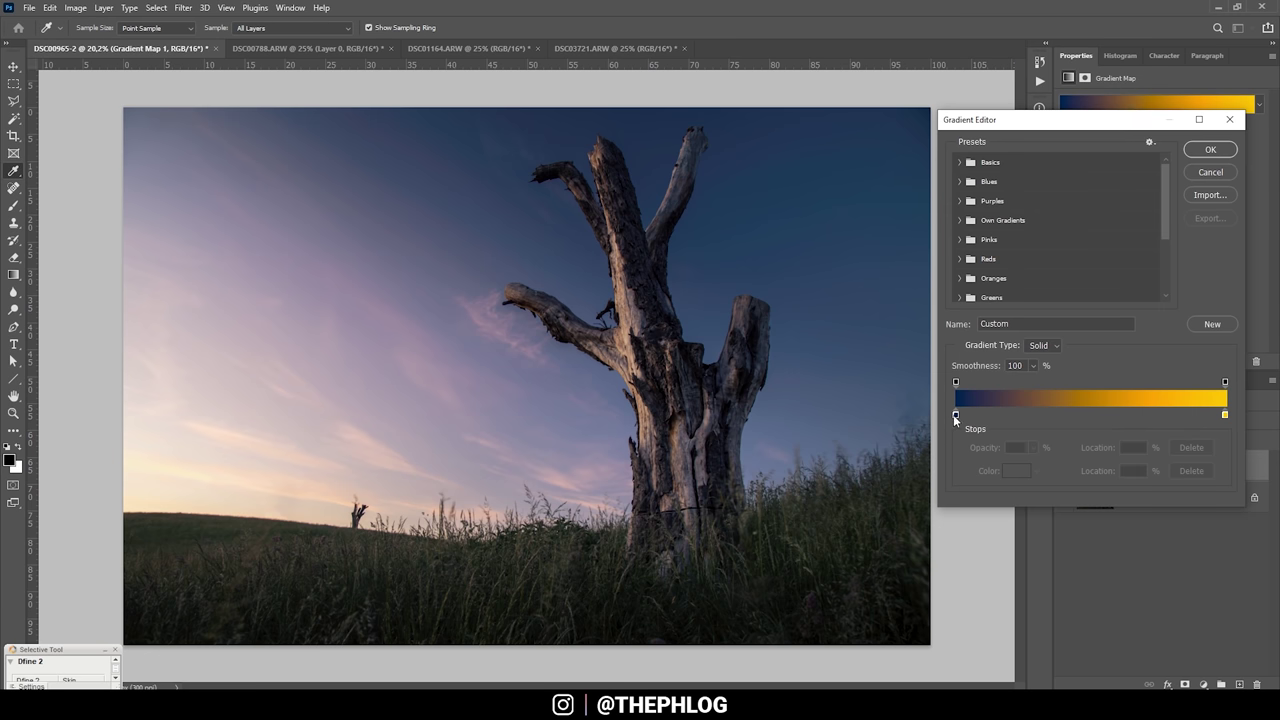
{"action": "left_click", "coordinate": [1225, 415]}
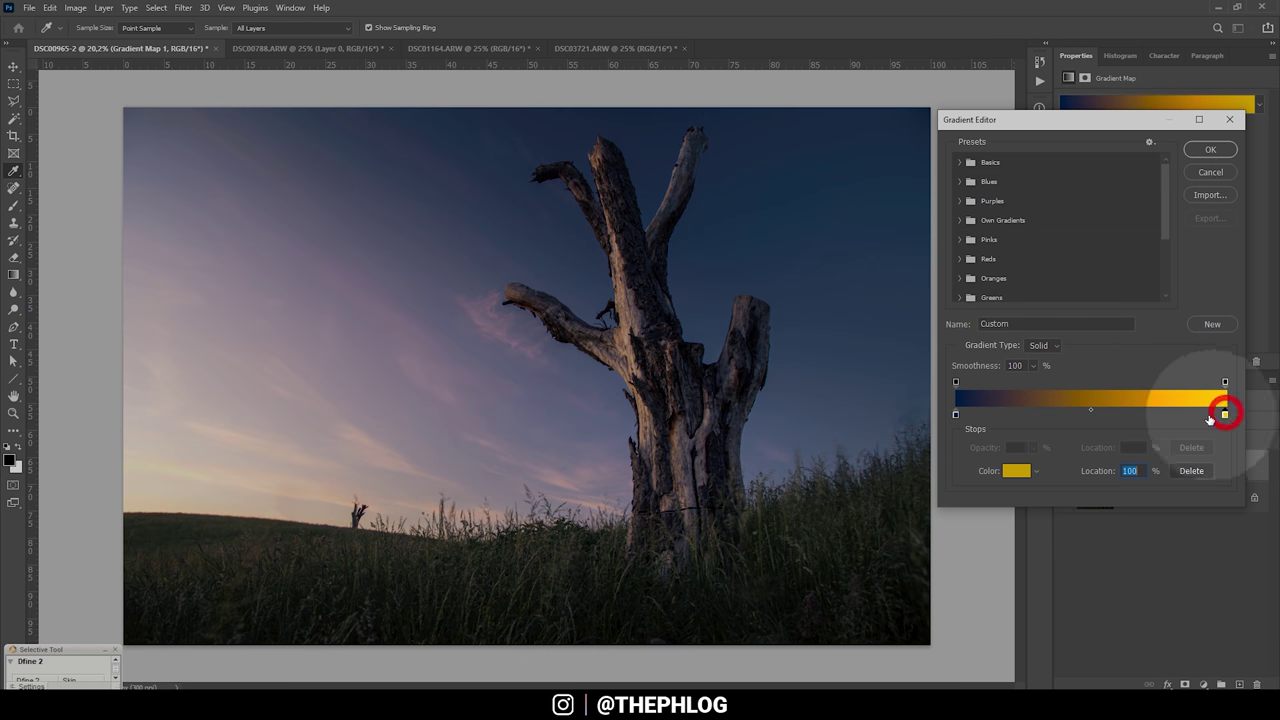
{"action": "left_click", "coordinate": [955, 414]}
{"action": "left_click", "coordinate": [1225, 415]}
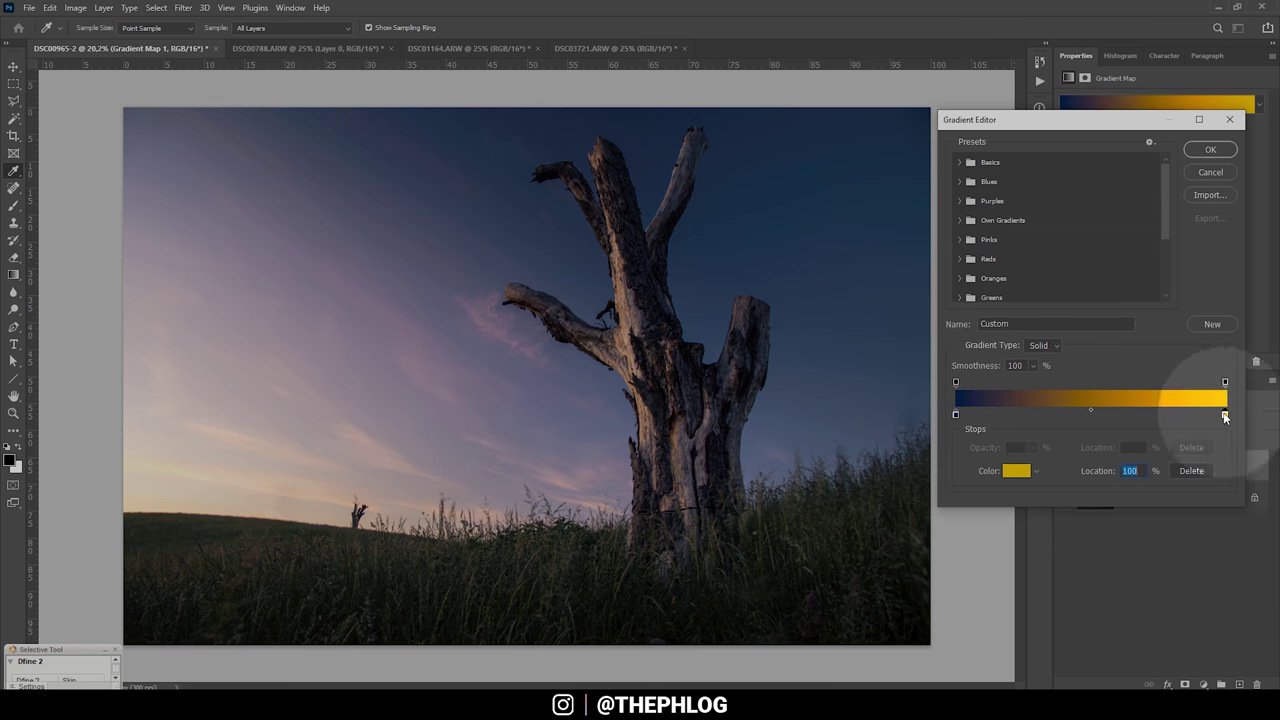
Shift the navy-yellow color midpoint left to about 30%
{"action": "left_click", "coordinate": [1091, 412]}
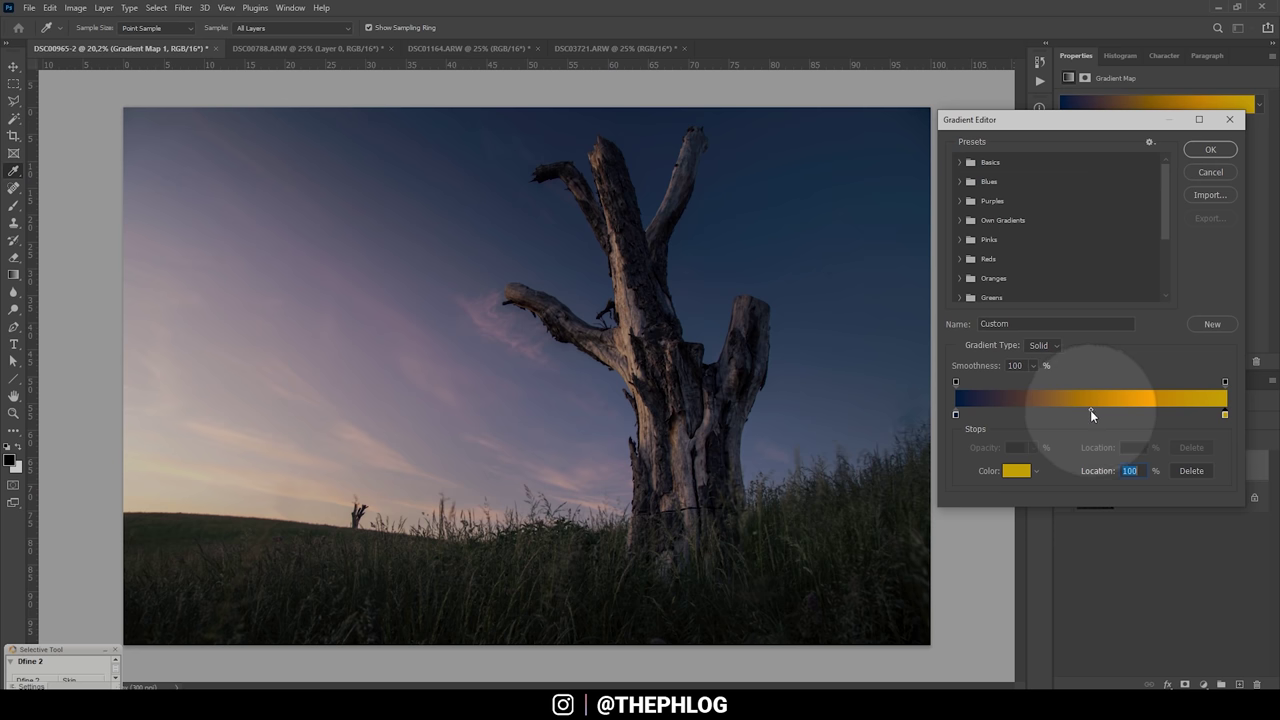
{"action": "left_click", "coordinate": [1091, 412]}
{"action": "left_click_drag", "start_coordinate": [1090, 414], "coordinate": [1072, 414]}
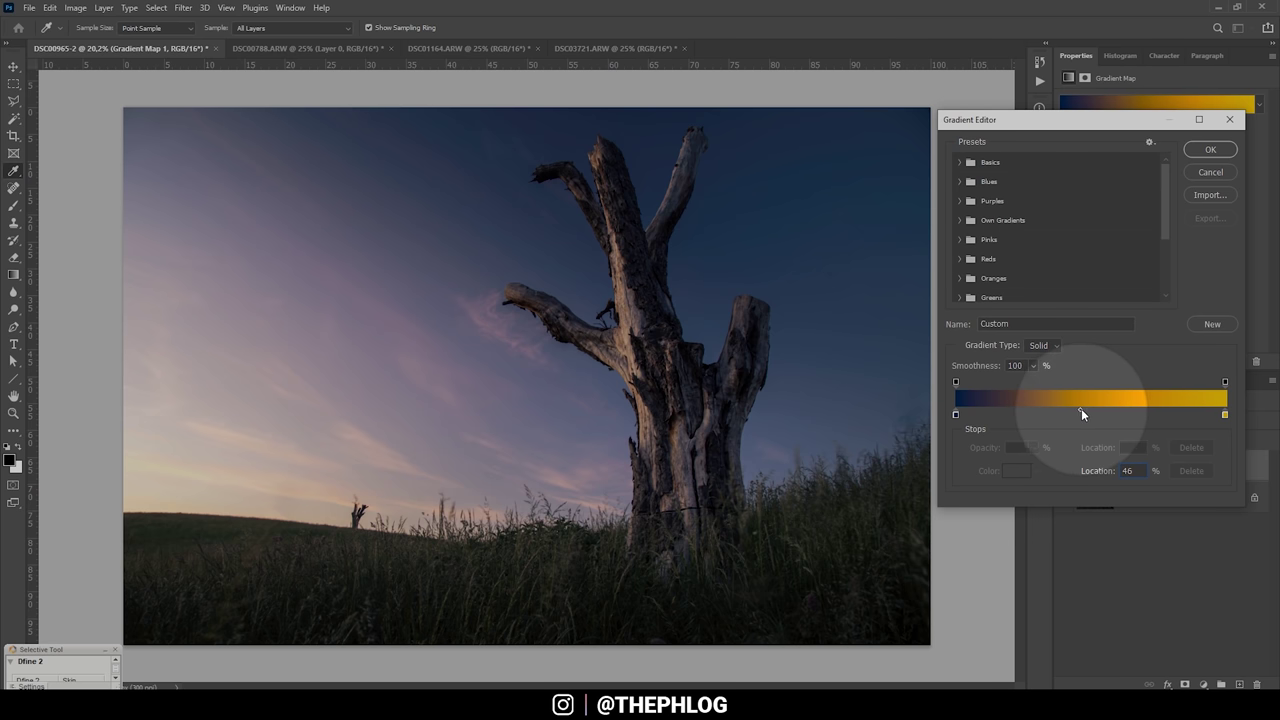
{"action": "left_click_drag", "start_coordinate": [1071, 410], "coordinate": [1044, 410]}
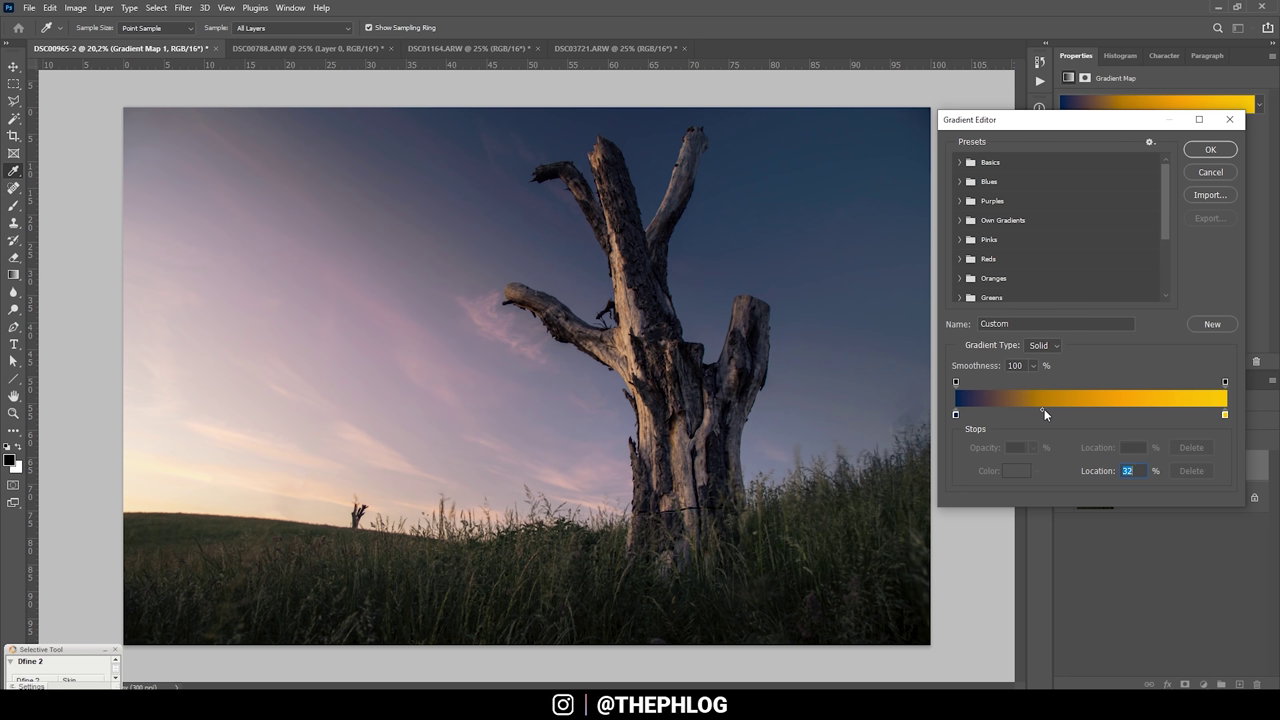
{"action": "mouse_move", "coordinate": [1043, 410]}
{"action": "left_mouse_down"}
{"action": "mouse_move", "coordinate": [1153, 413]}
{"action": "mouse_move", "coordinate": [1091, 411]}
{"action": "left_mouse_up"}
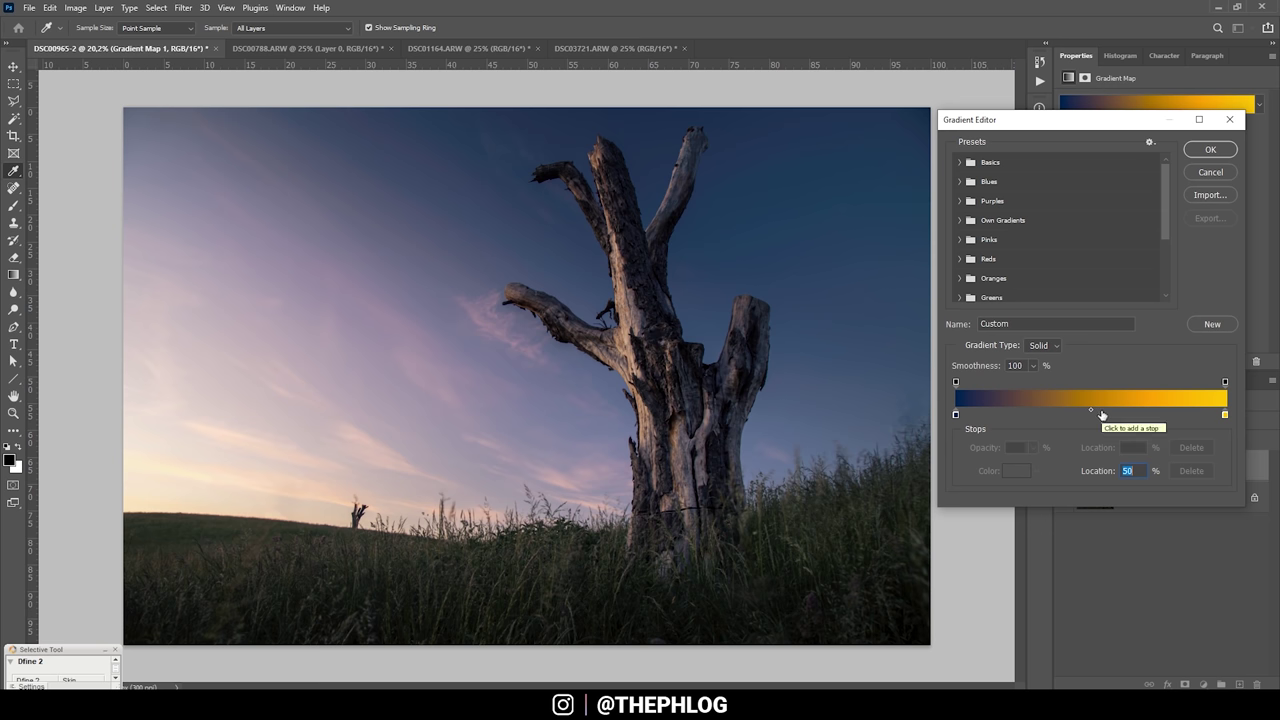
{"action": "left_click", "coordinate": [1094, 414]}
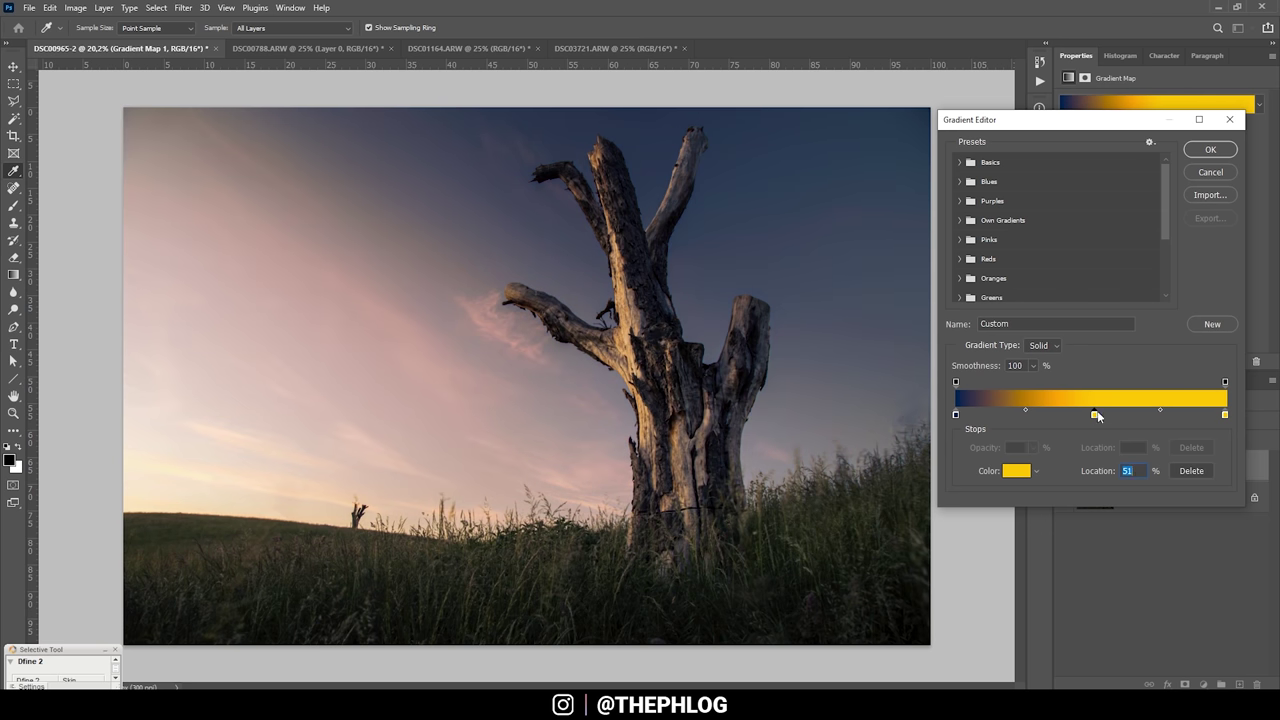
Color the new middle stop orange and move the navy-orange midpoint right to about 70%
{"action": "double_click", "coordinate": [1095, 415]}
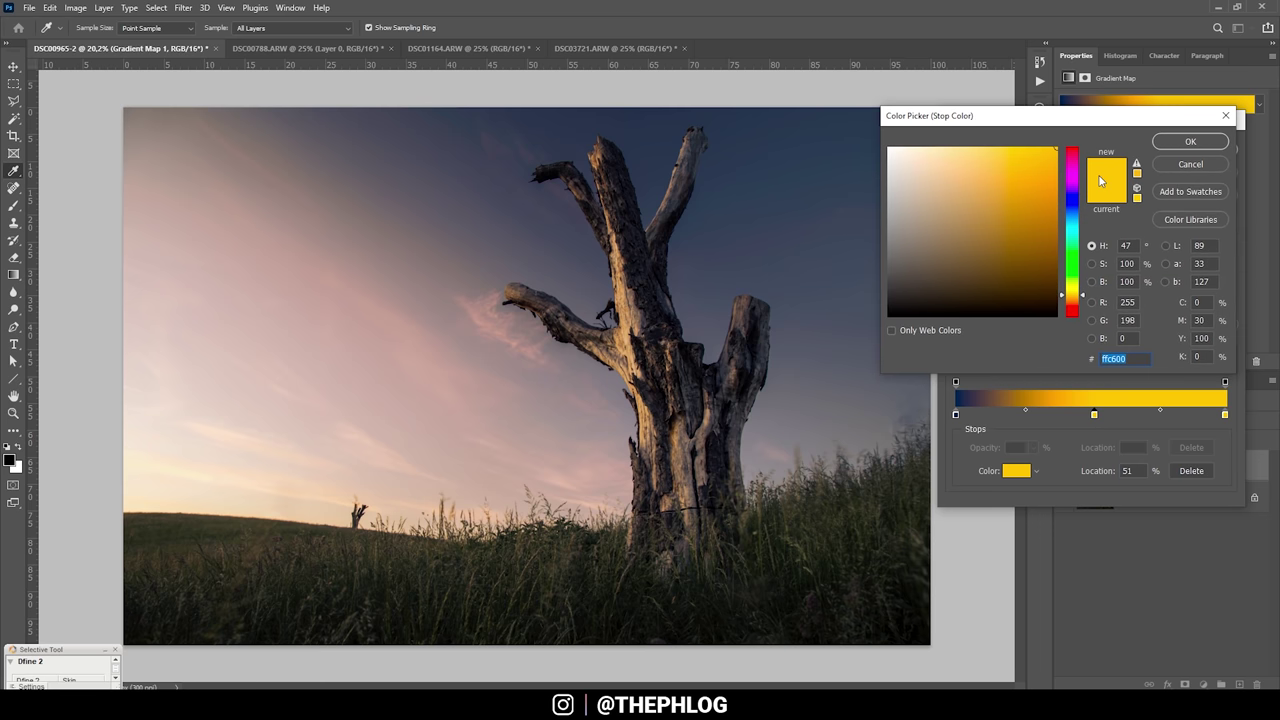
{"action": "left_click_drag", "start_coordinate": [1072, 296], "coordinate": [1072, 304]}
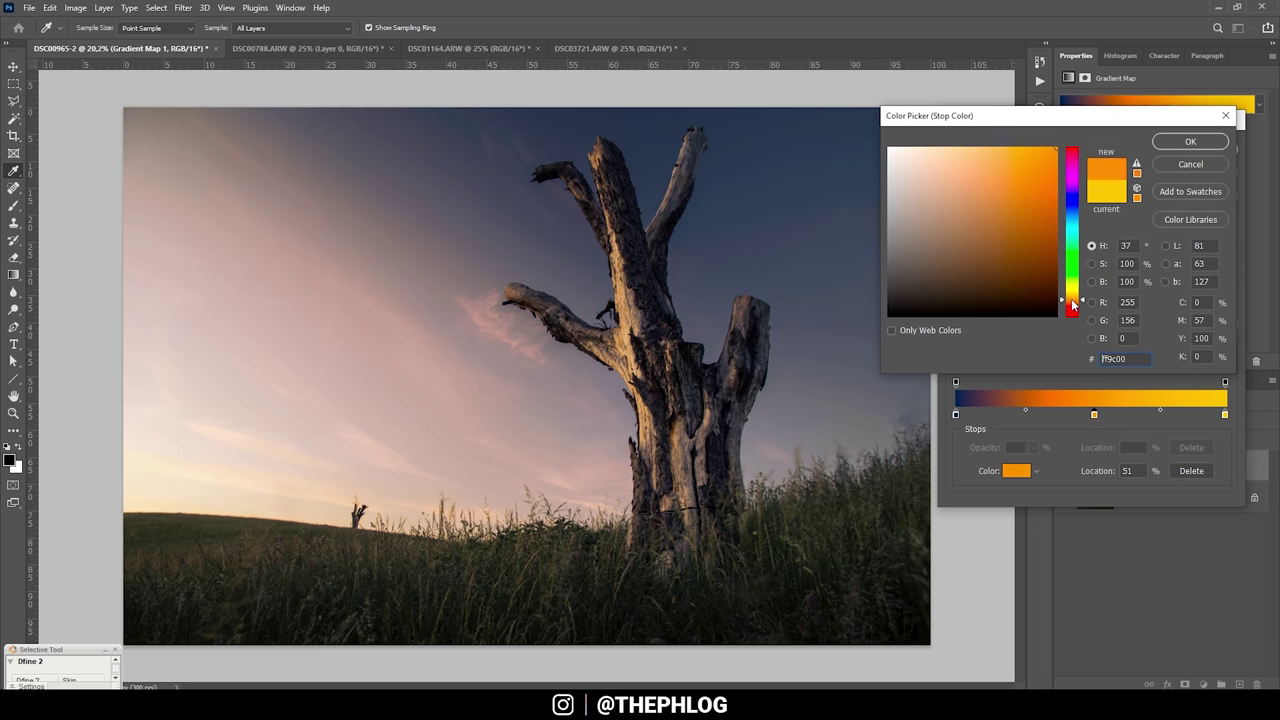
{"action": "left_click", "coordinate": [1073, 307]}
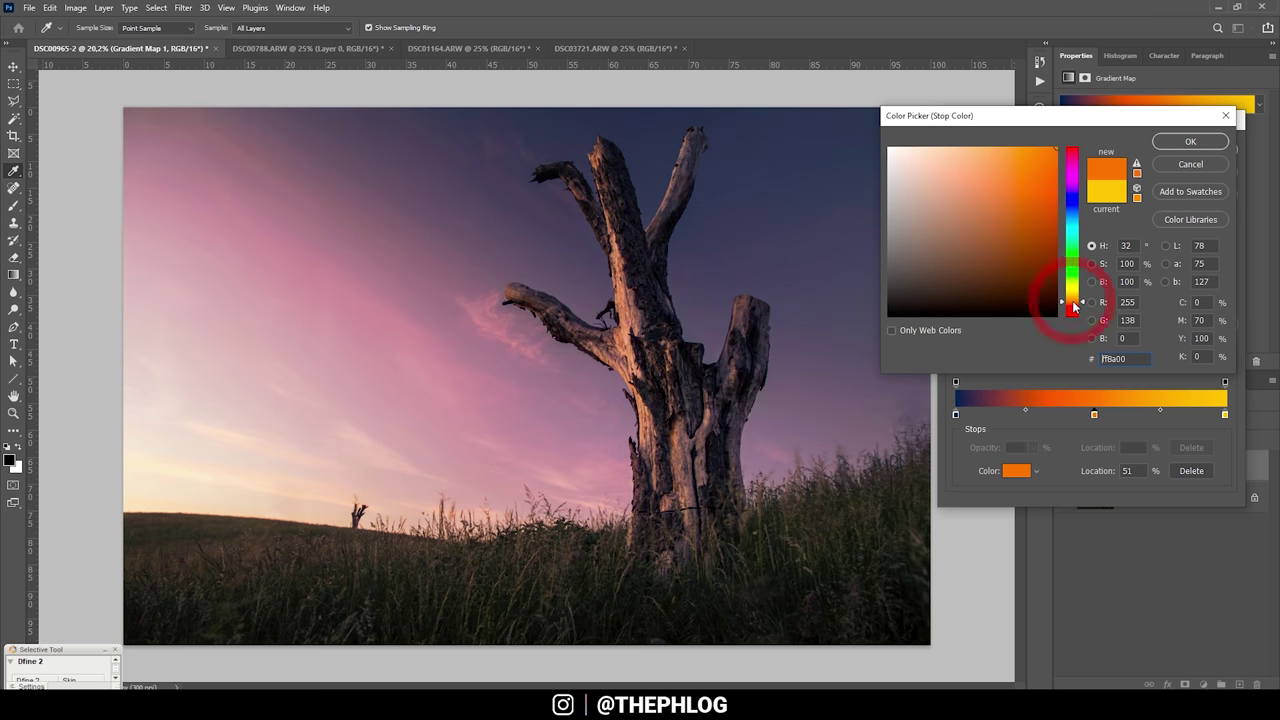
{"action": "left_click", "coordinate": [1073, 298]}
{"action": "left_click", "coordinate": [1204, 138]}
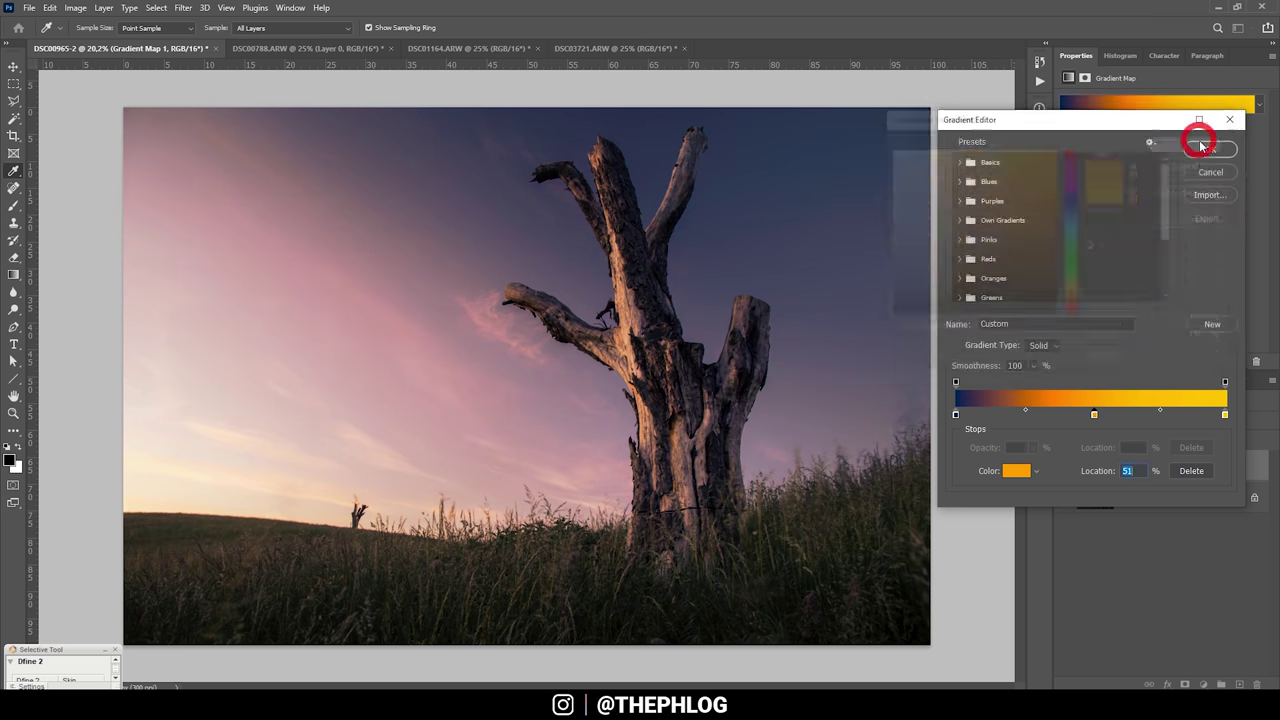
{"action": "left_click", "coordinate": [1025, 410]}
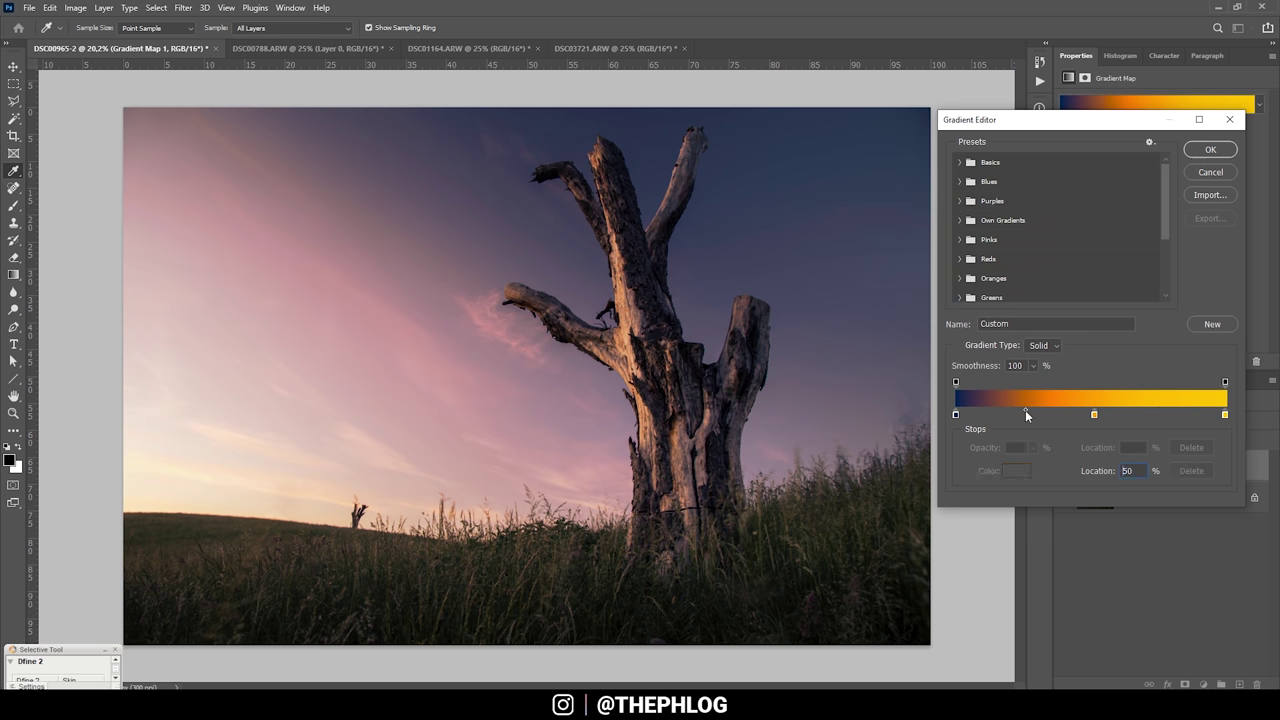
{"action": "left_click", "coordinate": [1033, 411]}
{"action": "left_click_drag", "start_coordinate": [1034, 411], "coordinate": [1055, 413]}
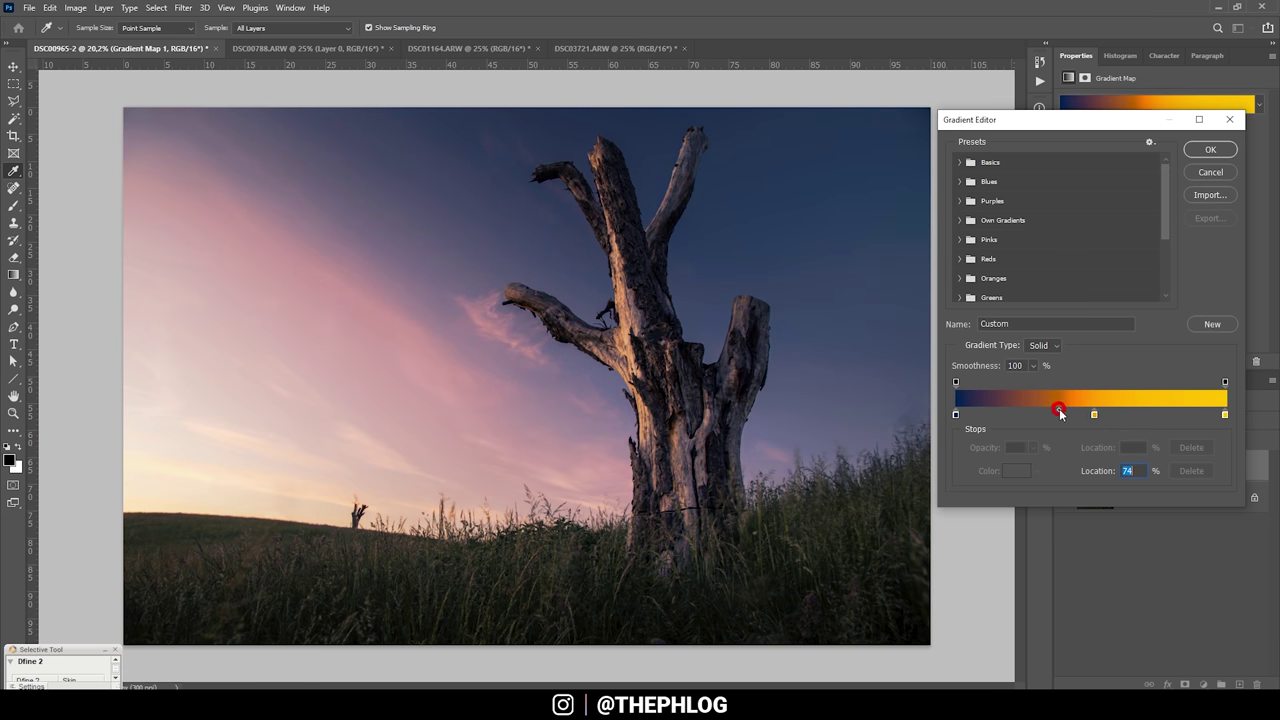
Accept the edited gradient and toggle the layer to compare the toning
{"action": "left_click", "coordinate": [1211, 149]}
{"action": "left_click", "coordinate": [1065, 467]}
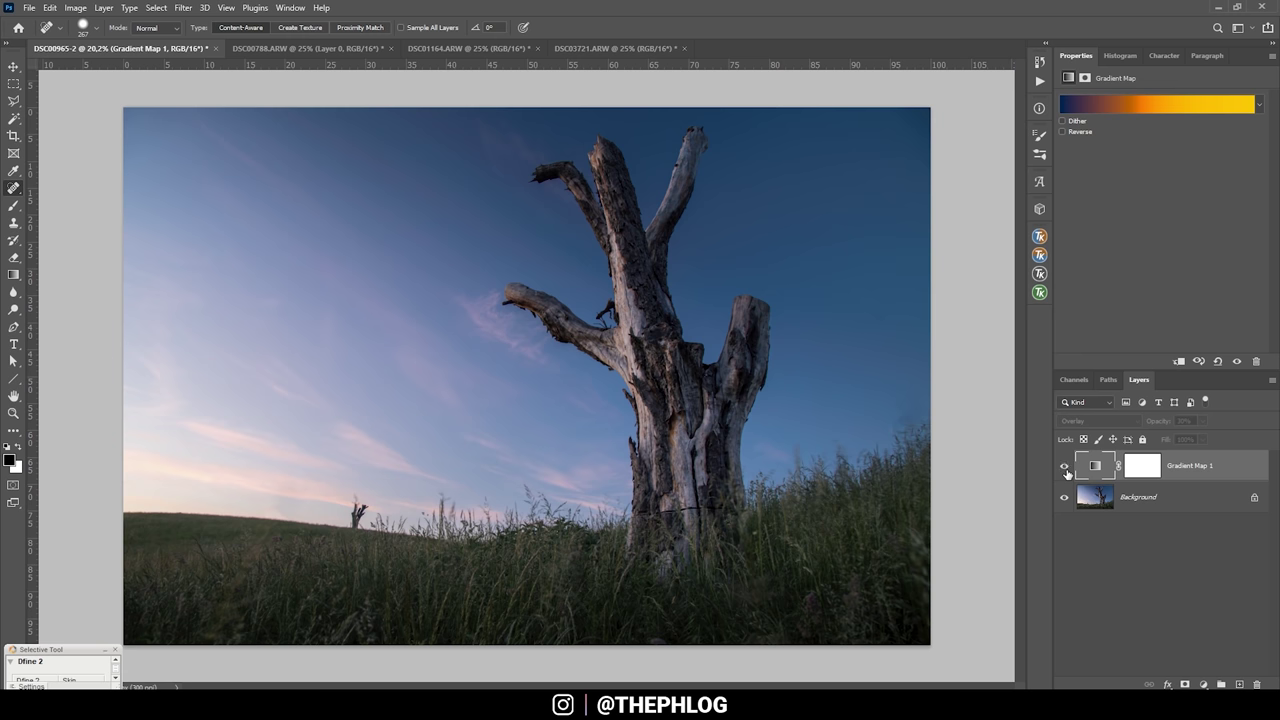
{"action": "left_click", "coordinate": [1065, 467]}
{"action": "left_click", "coordinate": [1065, 467]}
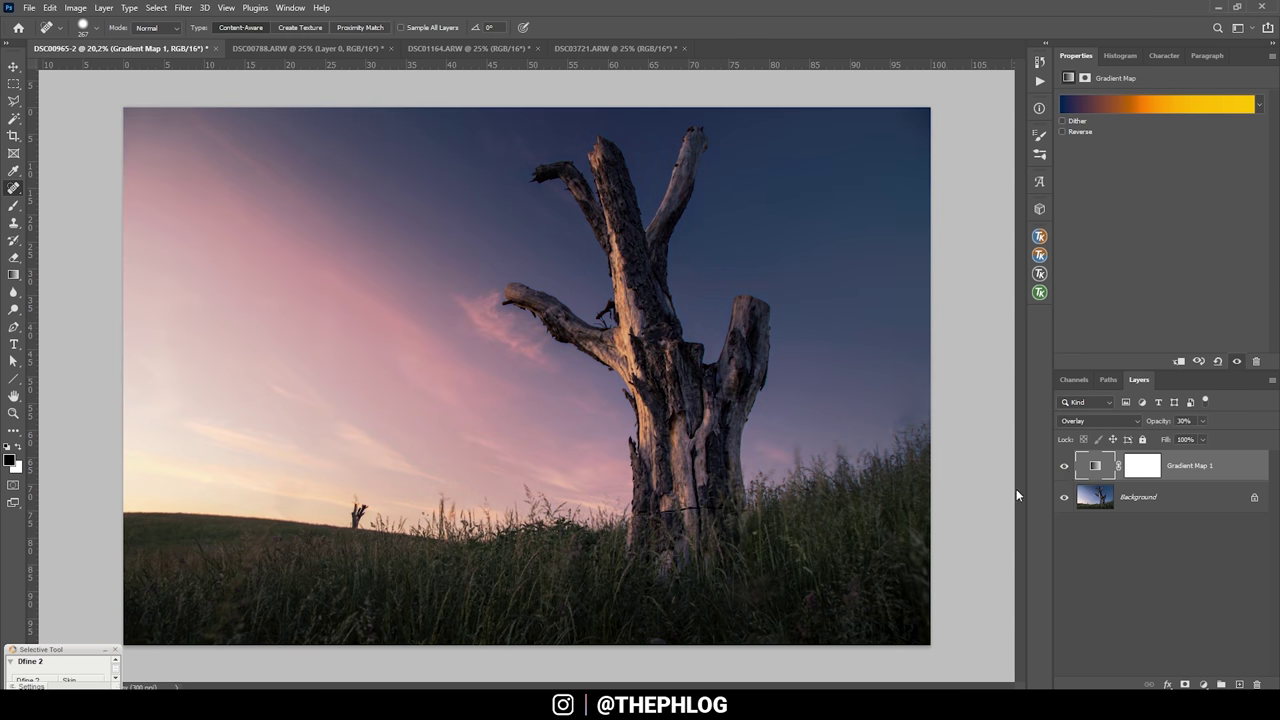
Save the tree's gradient as a new preset named 'Sunset Gradient'
{"action": "left_click", "coordinate": [1121, 102]}
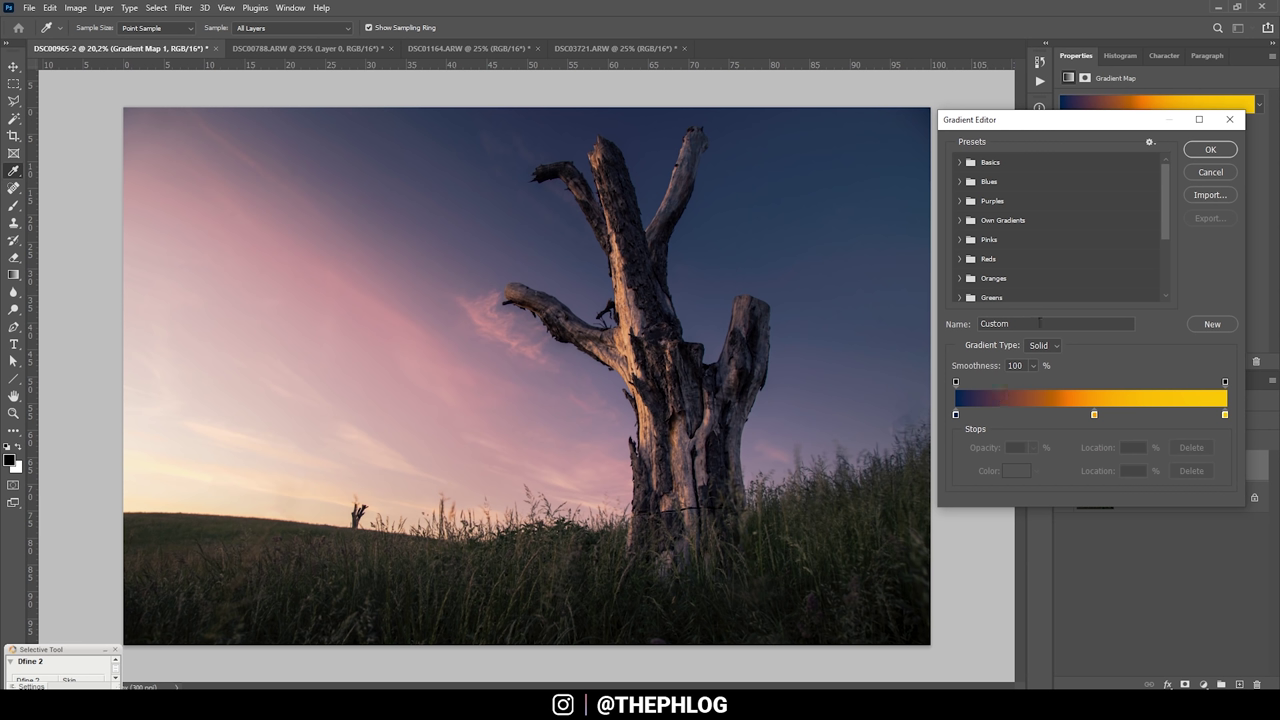
{"action": "double_click", "coordinate": [1030, 324]}
{"action": "type", "text": "Sunset Gradient"}
{"action": "left_click", "coordinate": [1211, 328]}
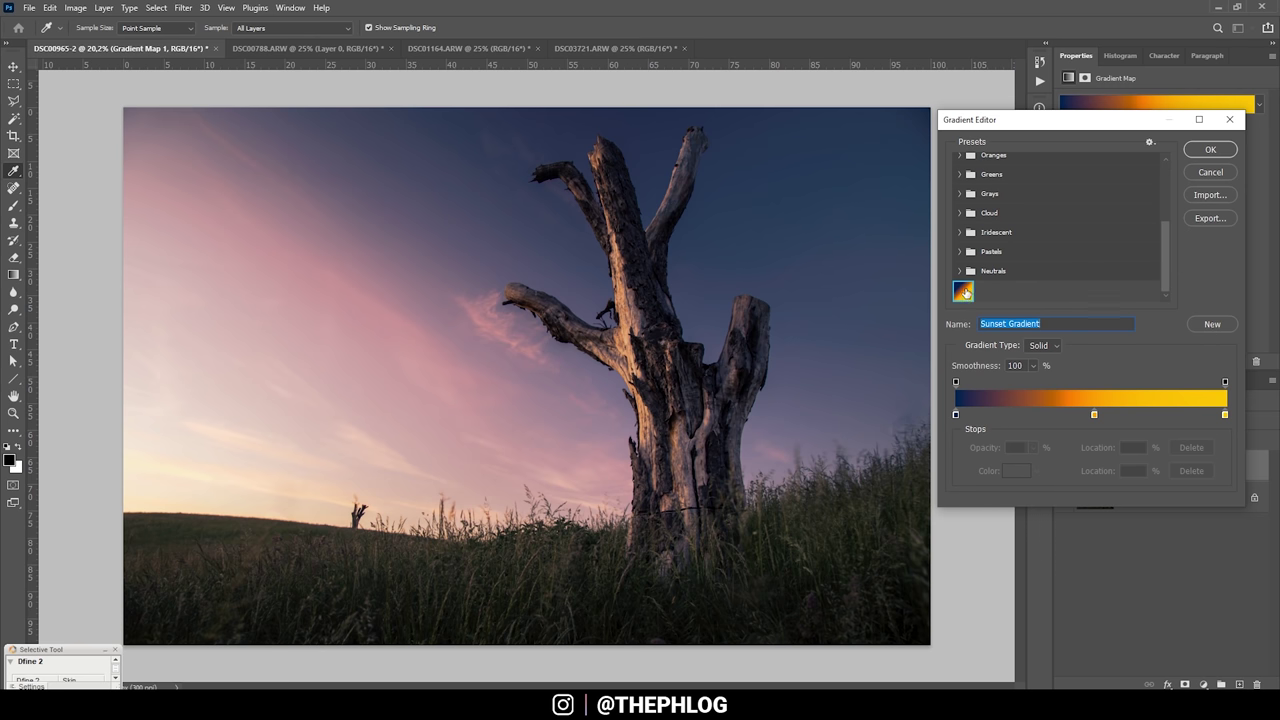
{"action": "left_click", "coordinate": [1215, 148]}
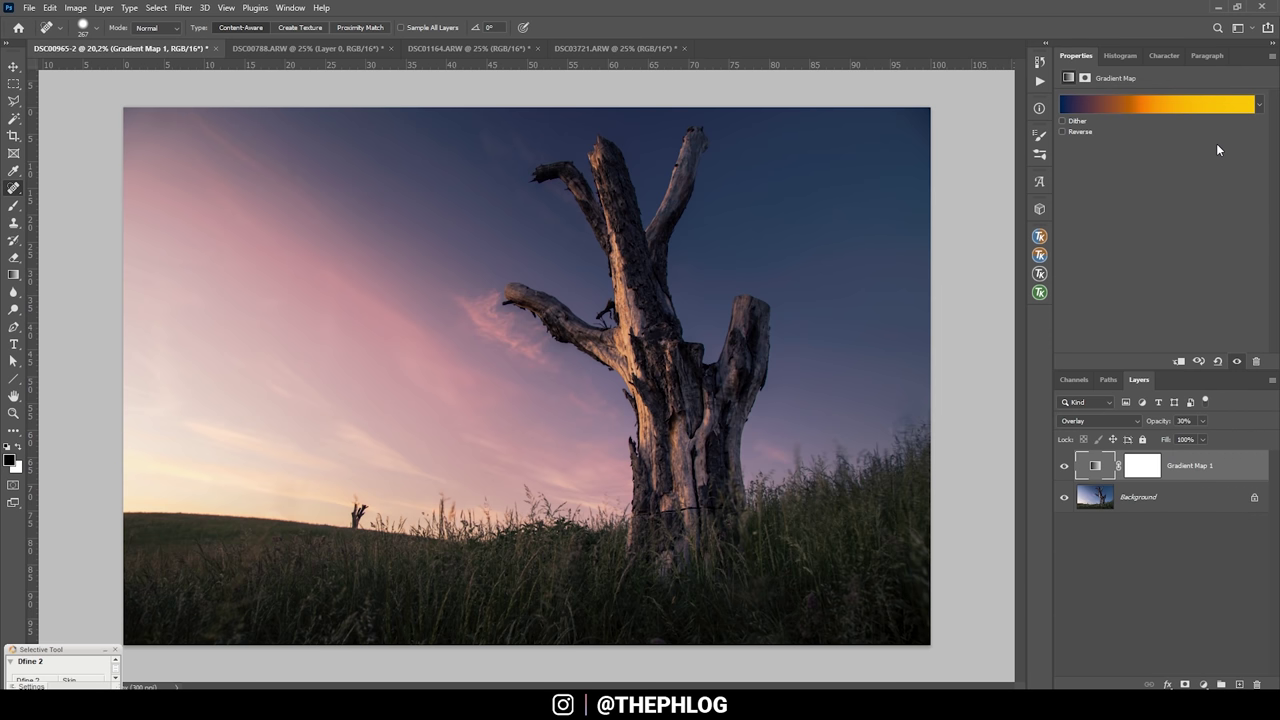
{"action": "left_click", "coordinate": [315, 49]}
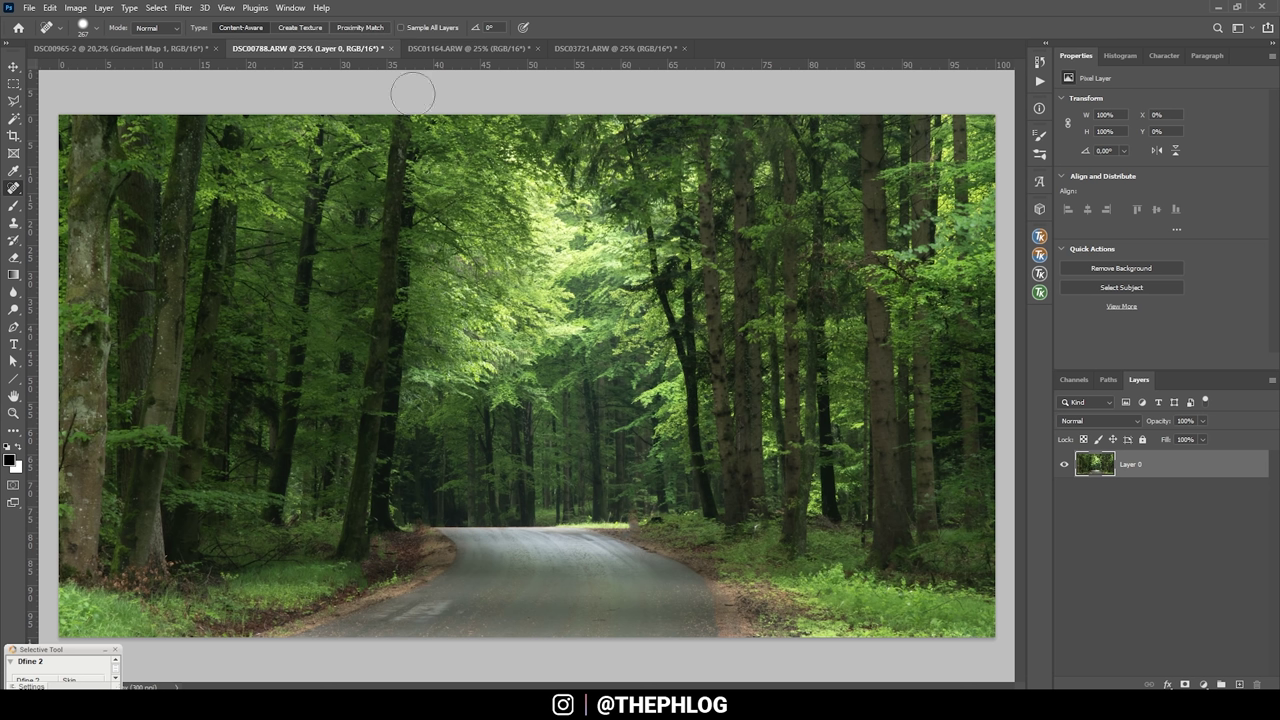
Add a Gradient Map layer to the forest road photo in Overlay mode at 32% opacity
{"action": "left_click", "coordinate": [1204, 685]}
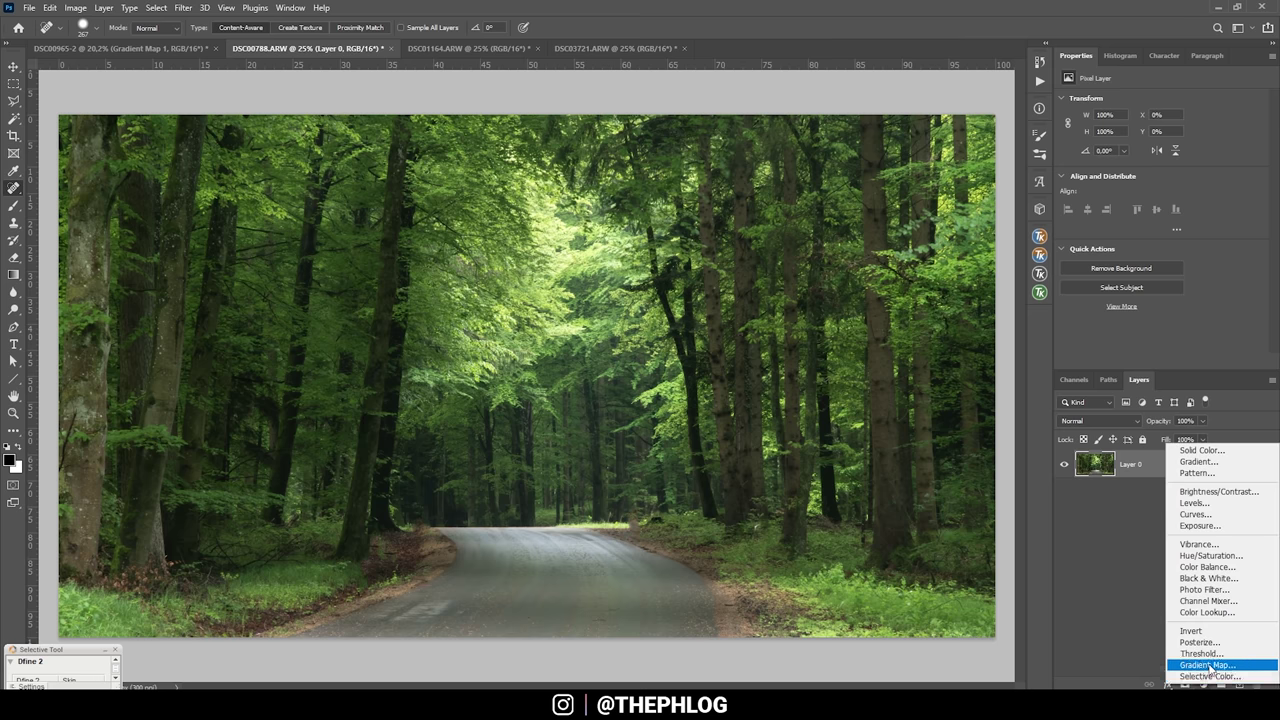
{"action": "left_click", "coordinate": [1210, 667]}
{"action": "left_click", "coordinate": [1116, 421]}
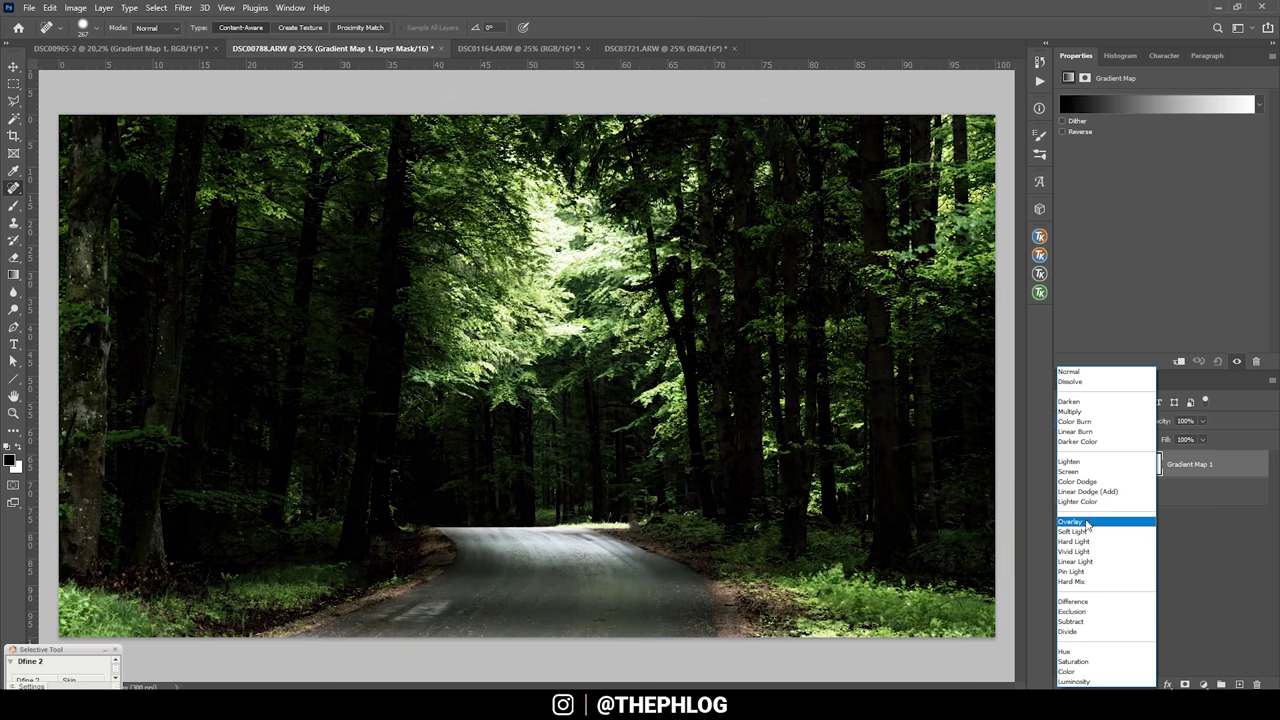
{"action": "left_click", "coordinate": [1087, 522]}
{"action": "left_click", "coordinate": [1203, 421]}
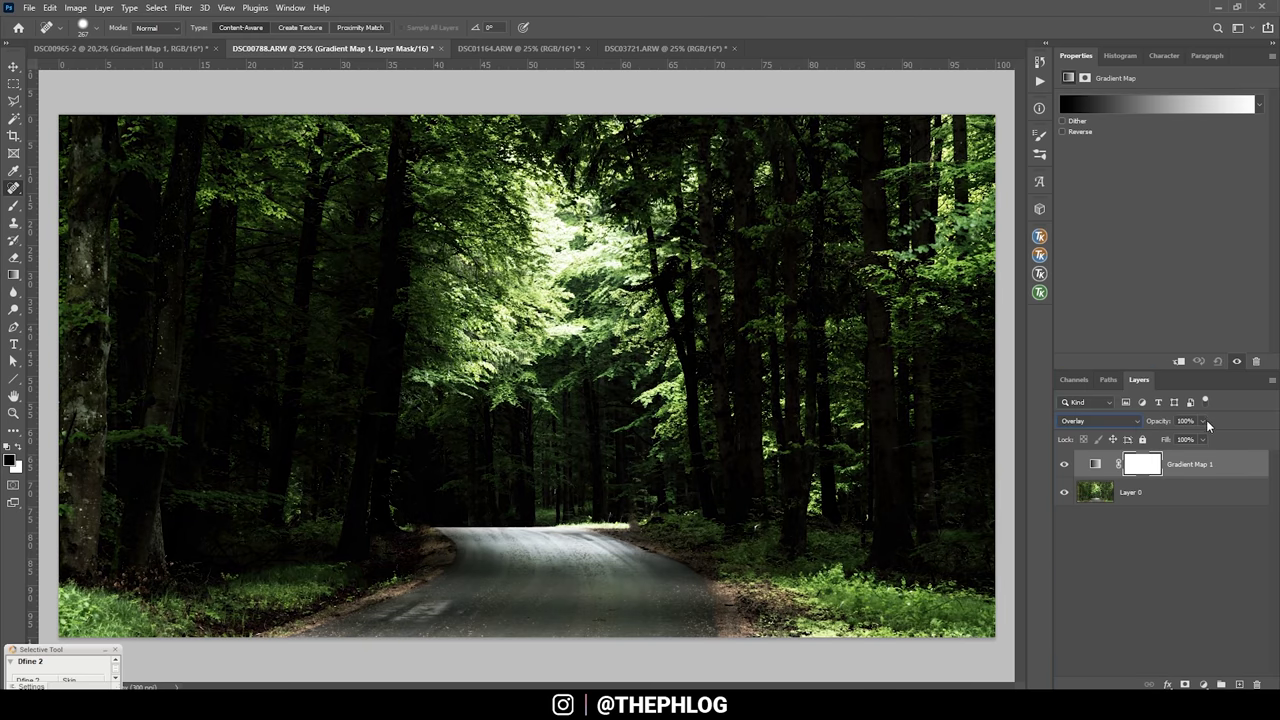
{"action": "left_click_drag", "start_coordinate": [1207, 440], "coordinate": [1160, 438]}
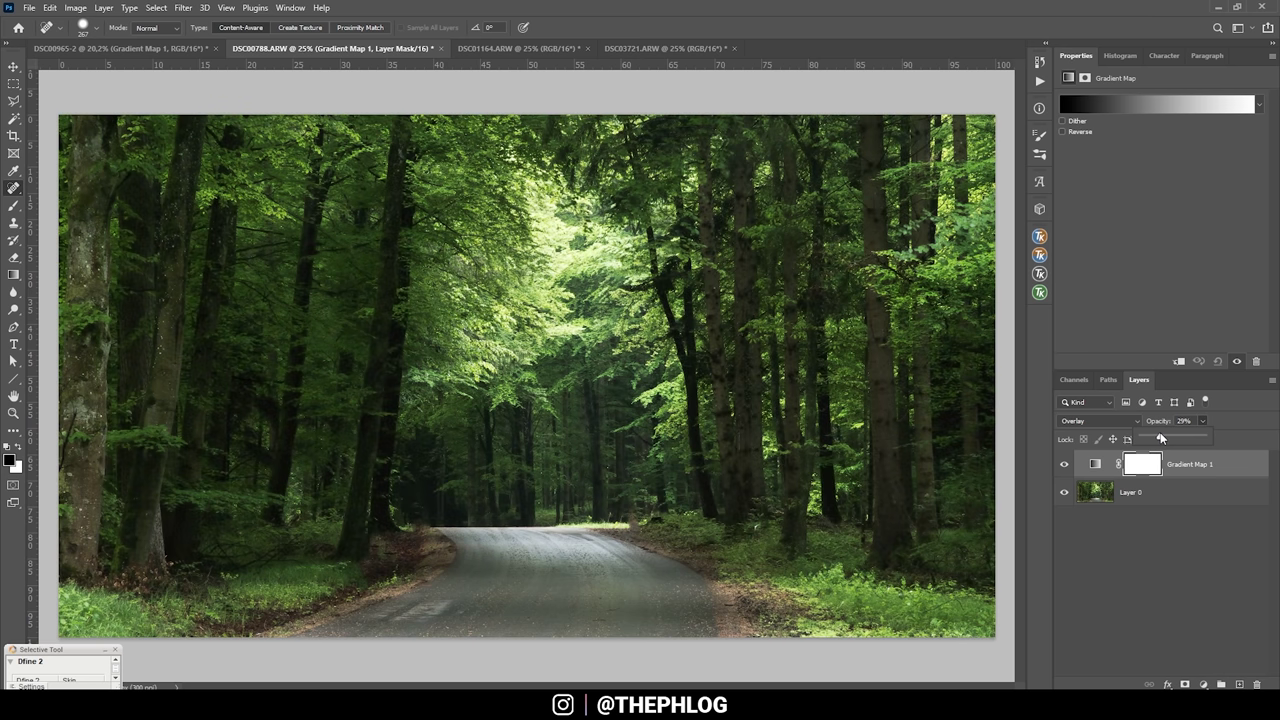
{"action": "left_click_drag", "start_coordinate": [1160, 438], "coordinate": [1163, 438]}
Toggle the Gradient Map's visibility to compare before and after
{"action": "left_click", "coordinate": [1064, 464]}
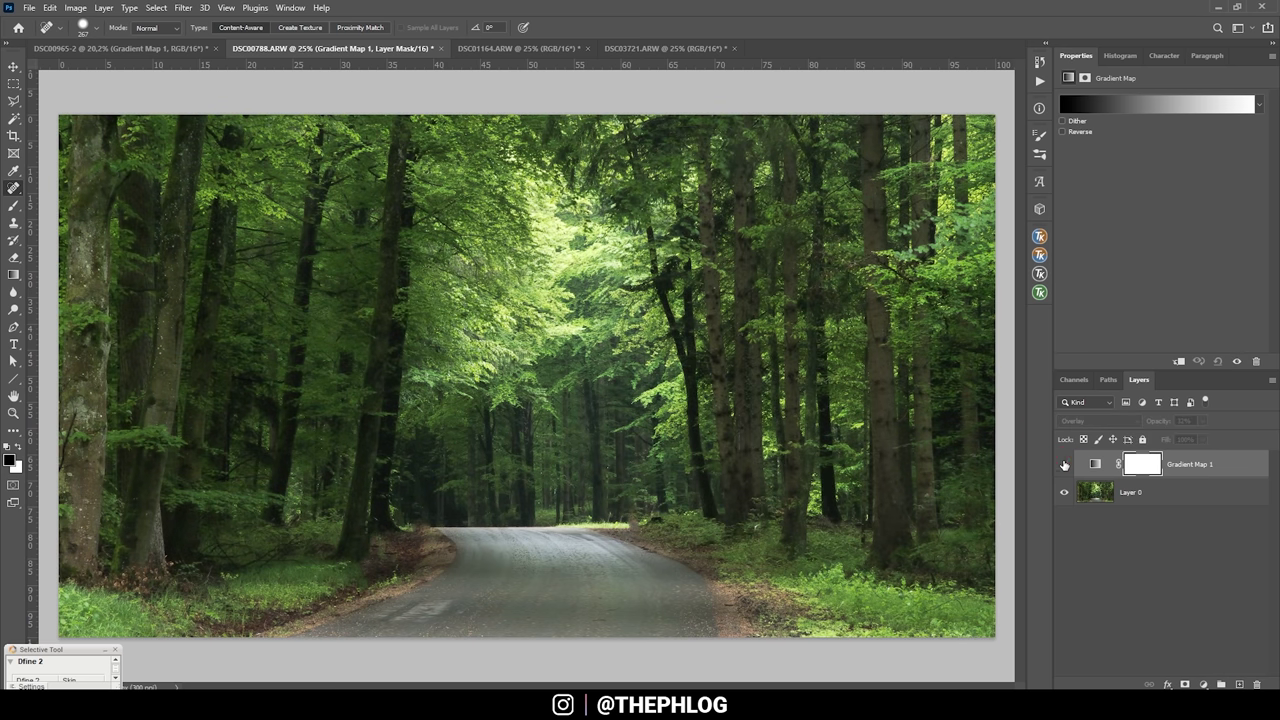
{"action": "left_click", "coordinate": [1064, 464]}
{"action": "left_click", "coordinate": [1064, 464]}
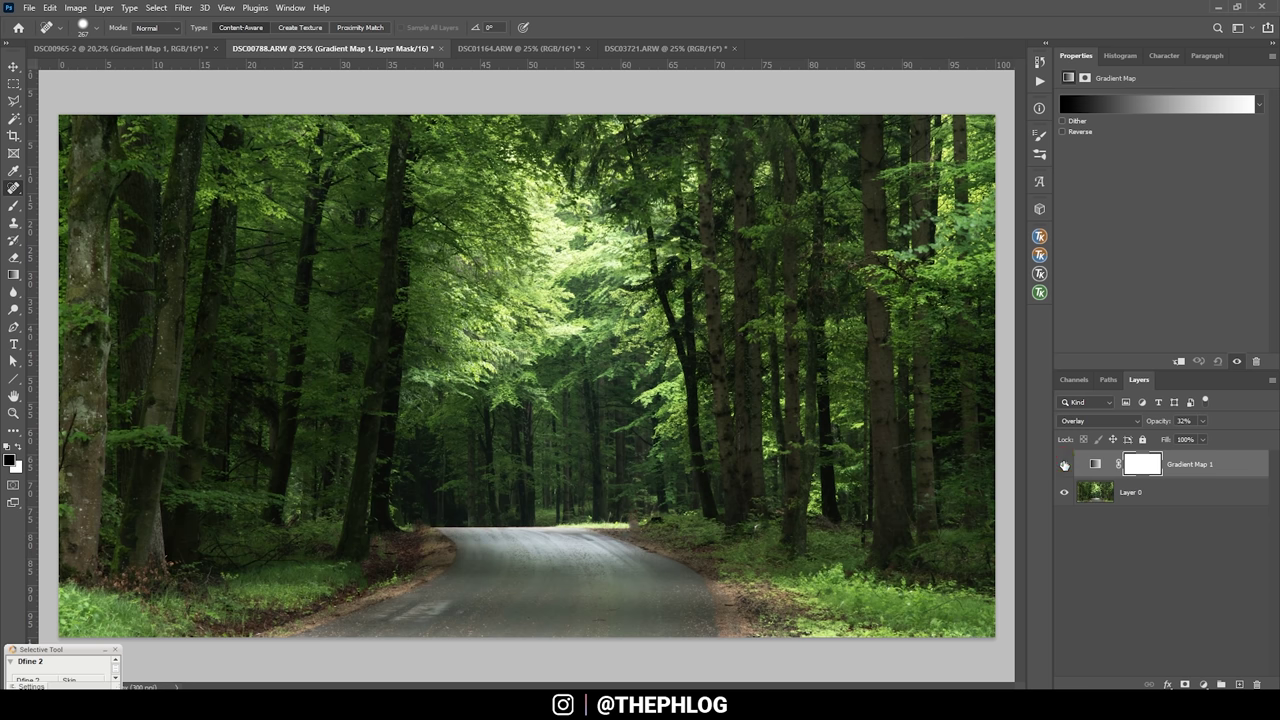
Set the forest road gradient's dark stop to a dark navy
{"action": "left_click", "coordinate": [1095, 464]}
{"action": "left_click", "coordinate": [1157, 104]}
{"action": "left_click", "coordinate": [957, 415]}
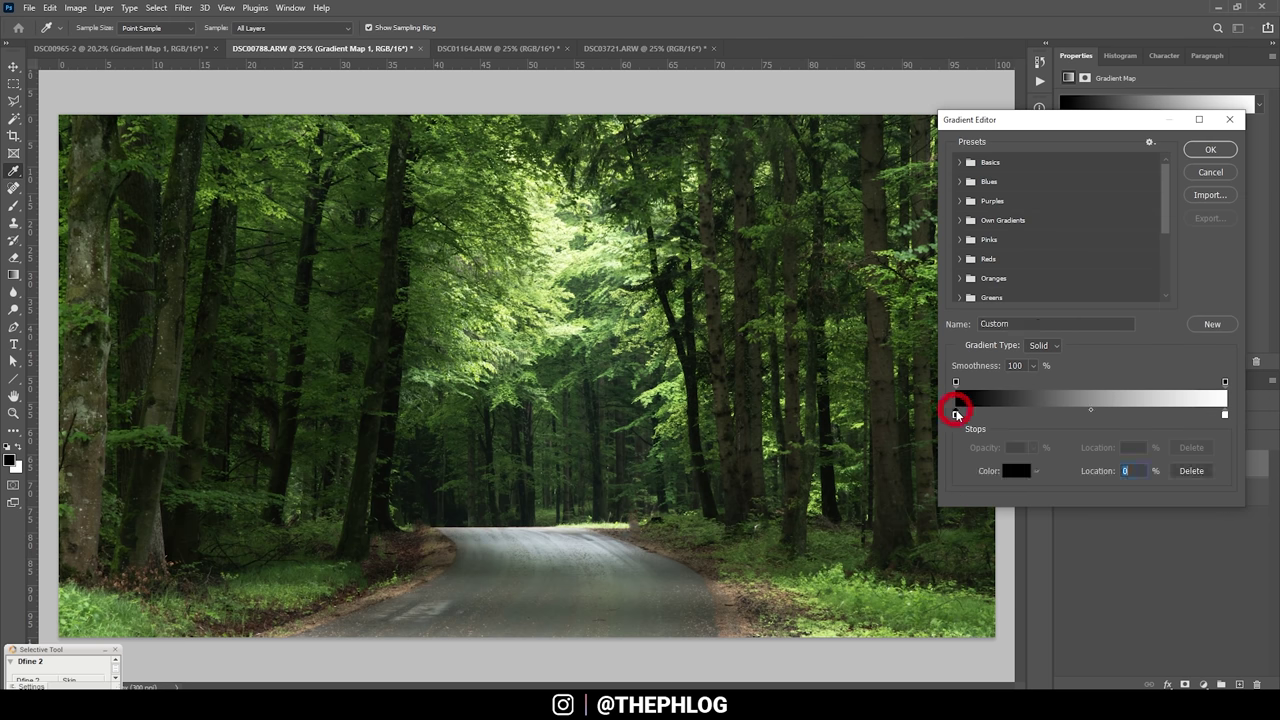
{"action": "left_click", "coordinate": [957, 415]}
{"action": "double_click", "coordinate": [957, 415]}
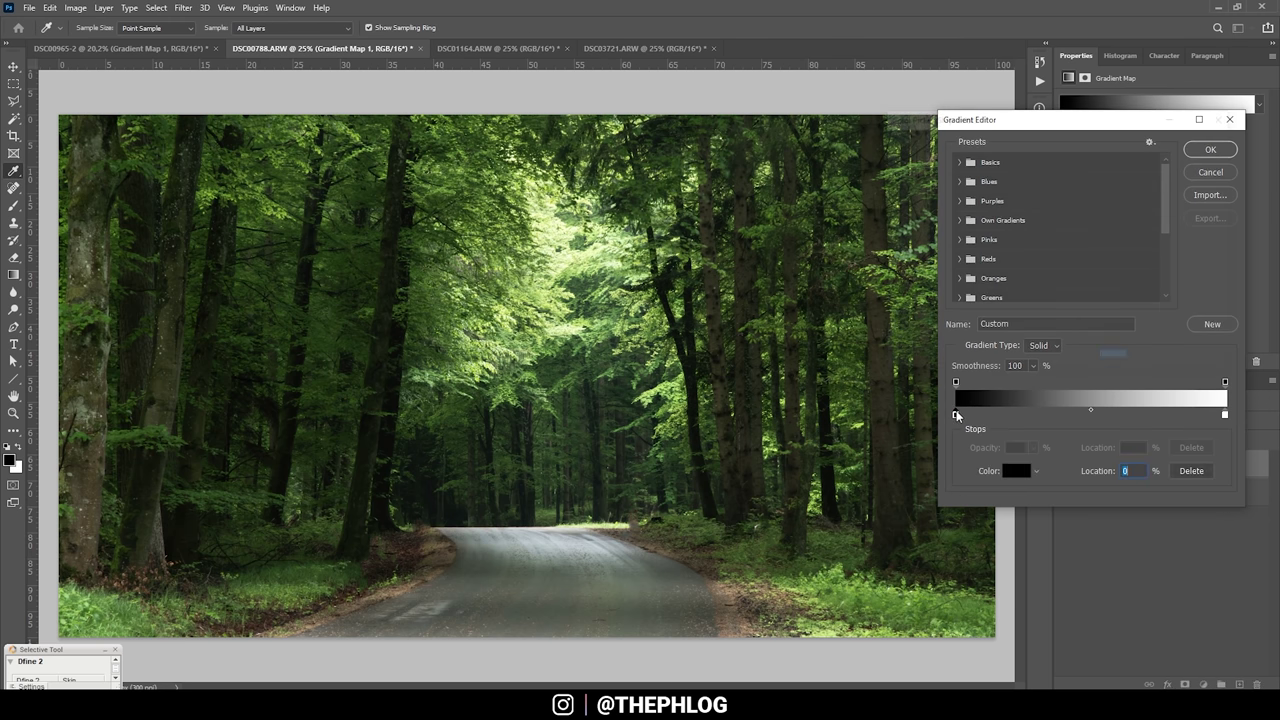
{"action": "left_click_drag", "start_coordinate": [1076, 237], "coordinate": [1071, 211]}
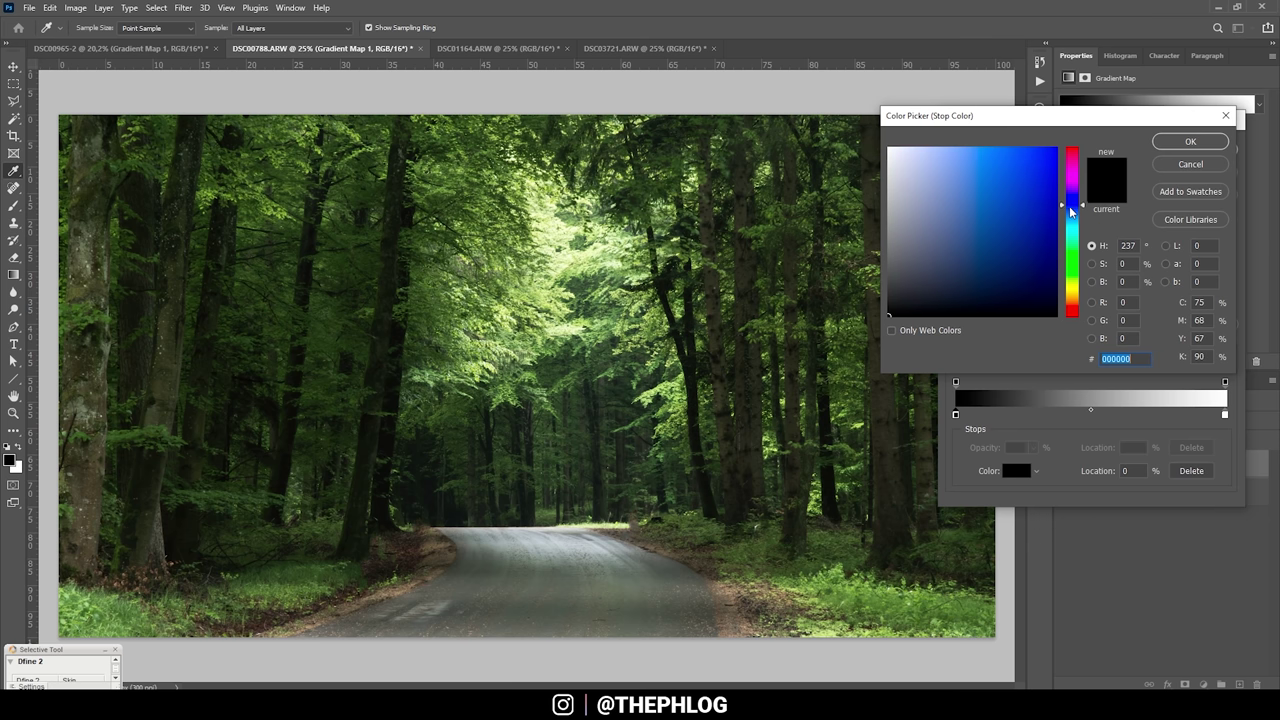
{"action": "left_click_drag", "start_coordinate": [980, 294], "coordinate": [964, 284]}
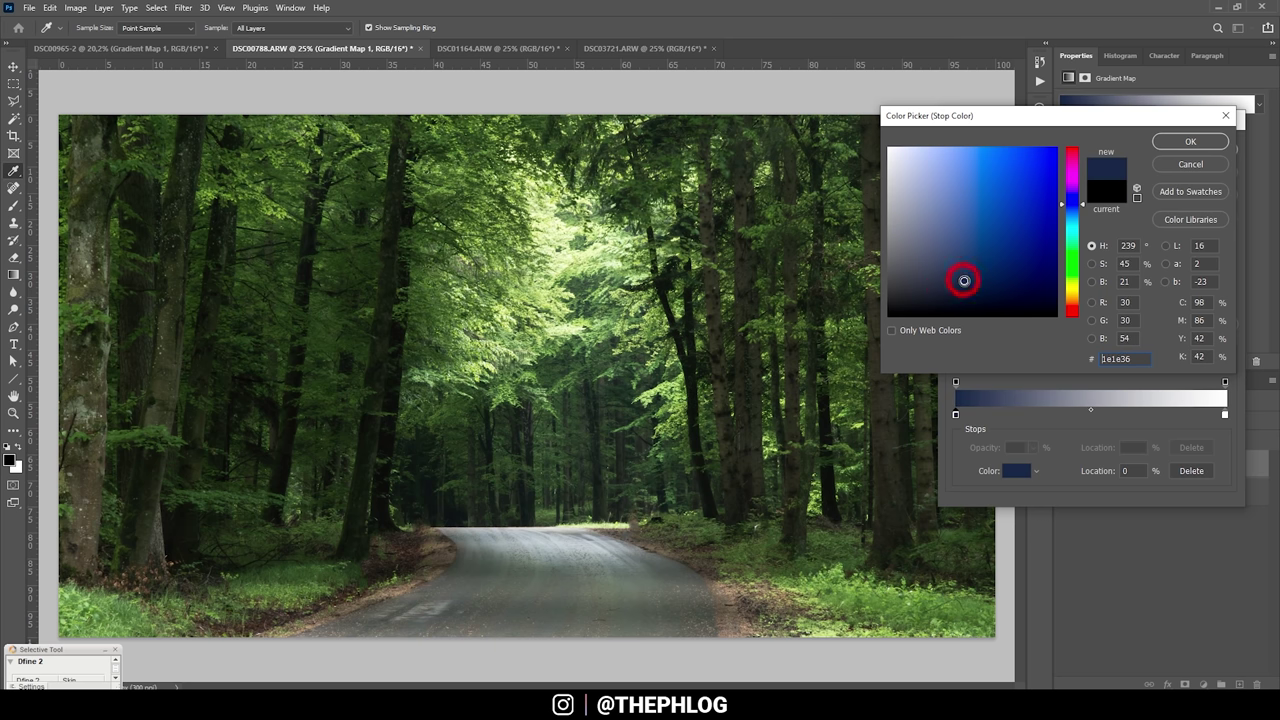
{"action": "left_click", "coordinate": [964, 282]}
{"action": "left_click", "coordinate": [1170, 142]}
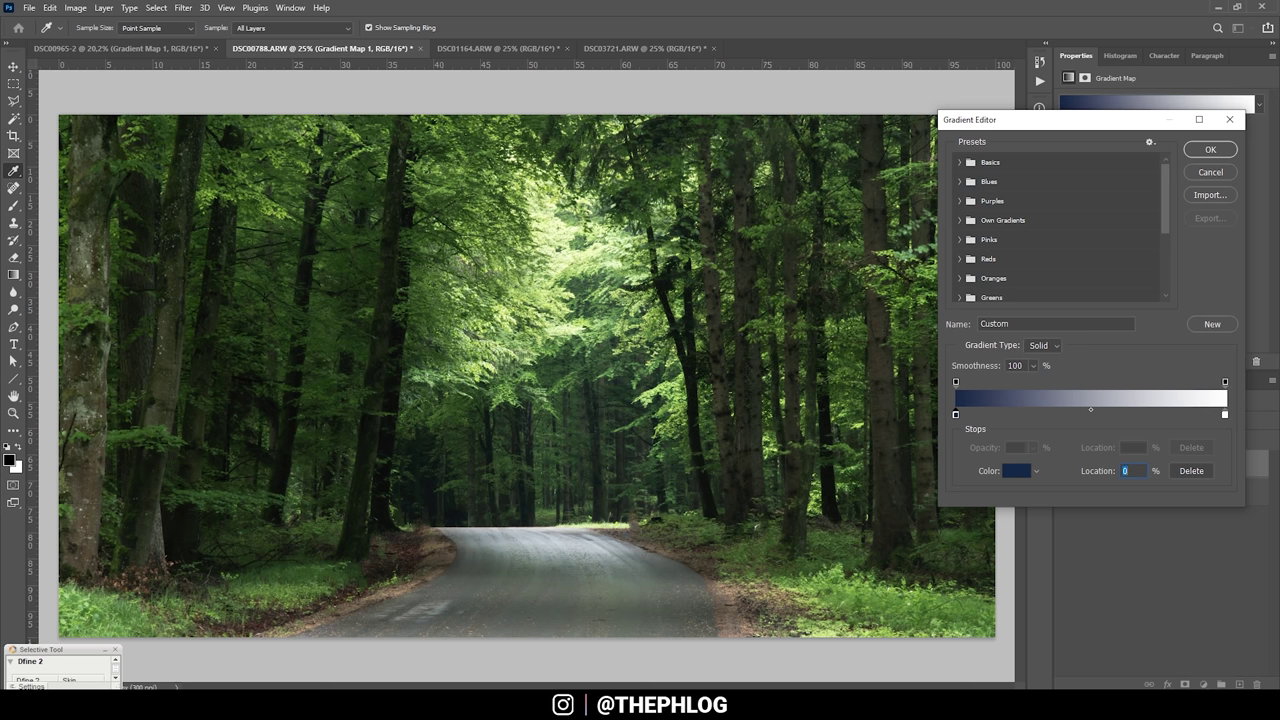
Change the gradient's white end stop to a soft pastel light green
{"action": "double_click", "coordinate": [1225, 414]}
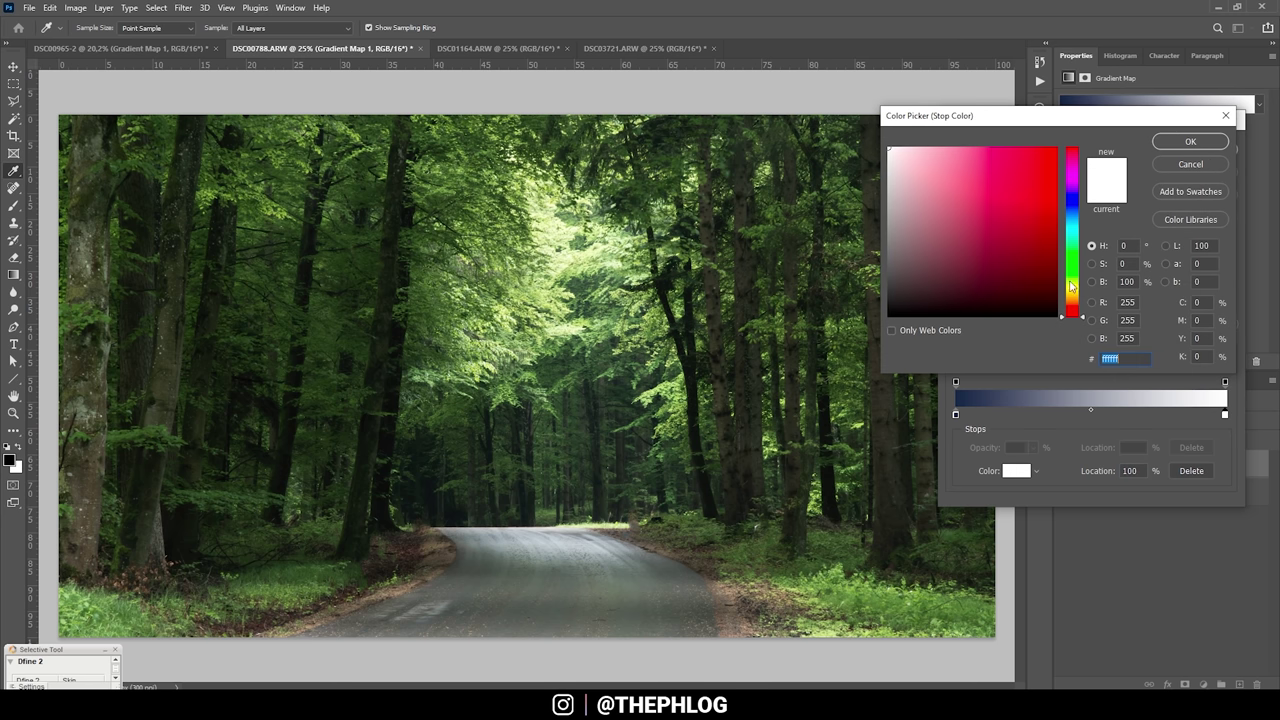
{"action": "mouse_move", "coordinate": [1071, 287]}
{"action": "left_mouse_down"}
{"action": "mouse_move", "coordinate": [1007, 250]}
{"action": "mouse_move", "coordinate": [1000, 276]}
{"action": "mouse_move", "coordinate": [1056, 258]}
{"action": "left_mouse_up"}
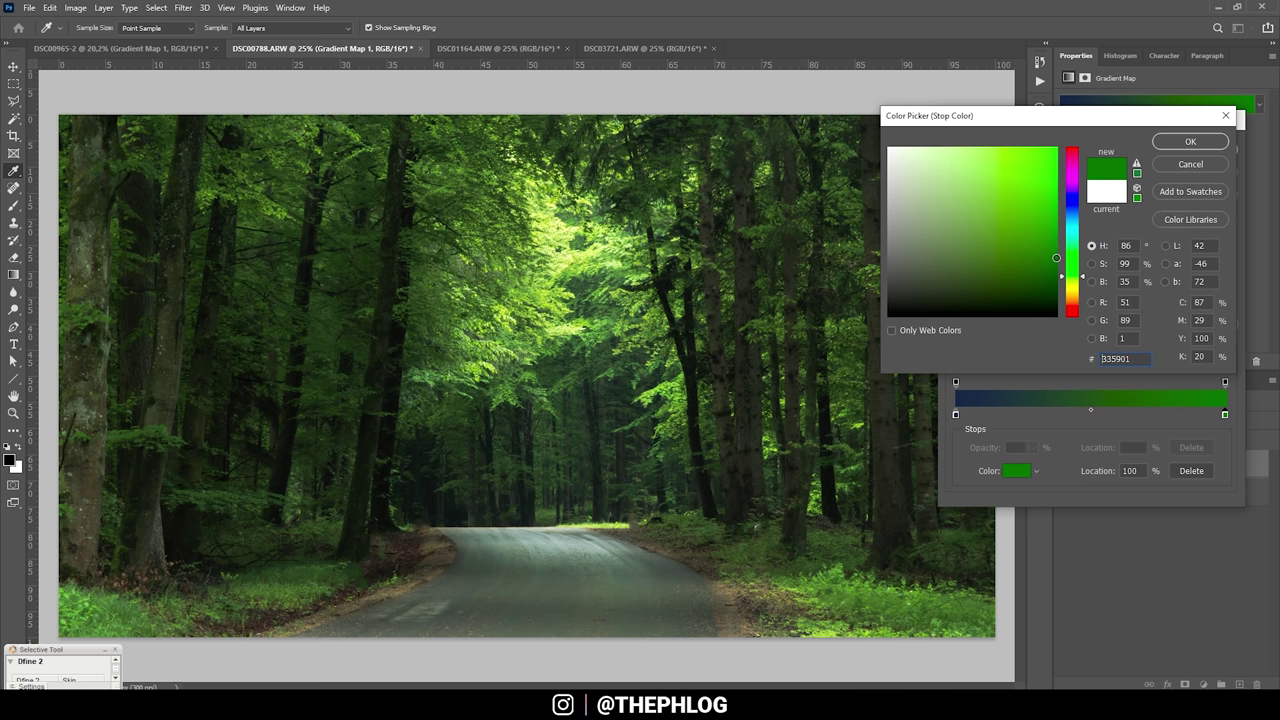
{"action": "left_click_drag", "start_coordinate": [1051, 258], "coordinate": [969, 255]}
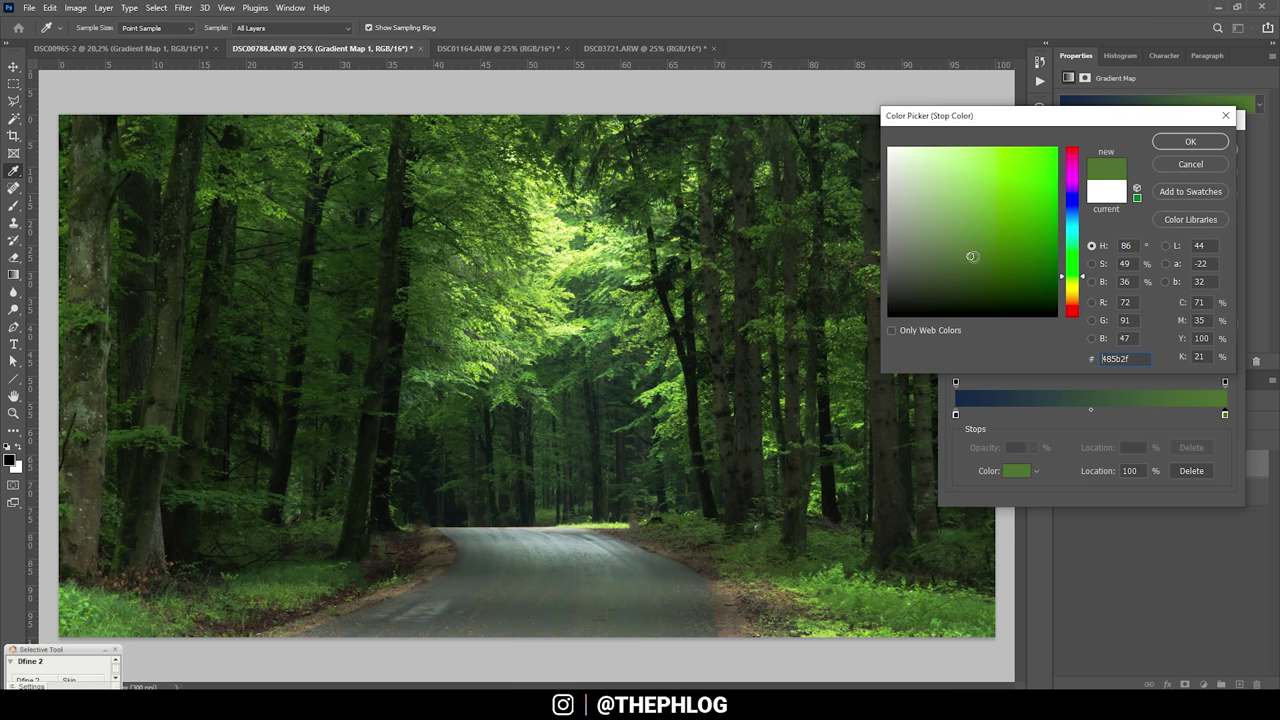
{"action": "mouse_move", "coordinate": [969, 255]}
{"action": "left_mouse_down"}
{"action": "mouse_move", "coordinate": [959, 213]}
{"action": "mouse_move", "coordinate": [952, 224]}
{"action": "left_mouse_up"}
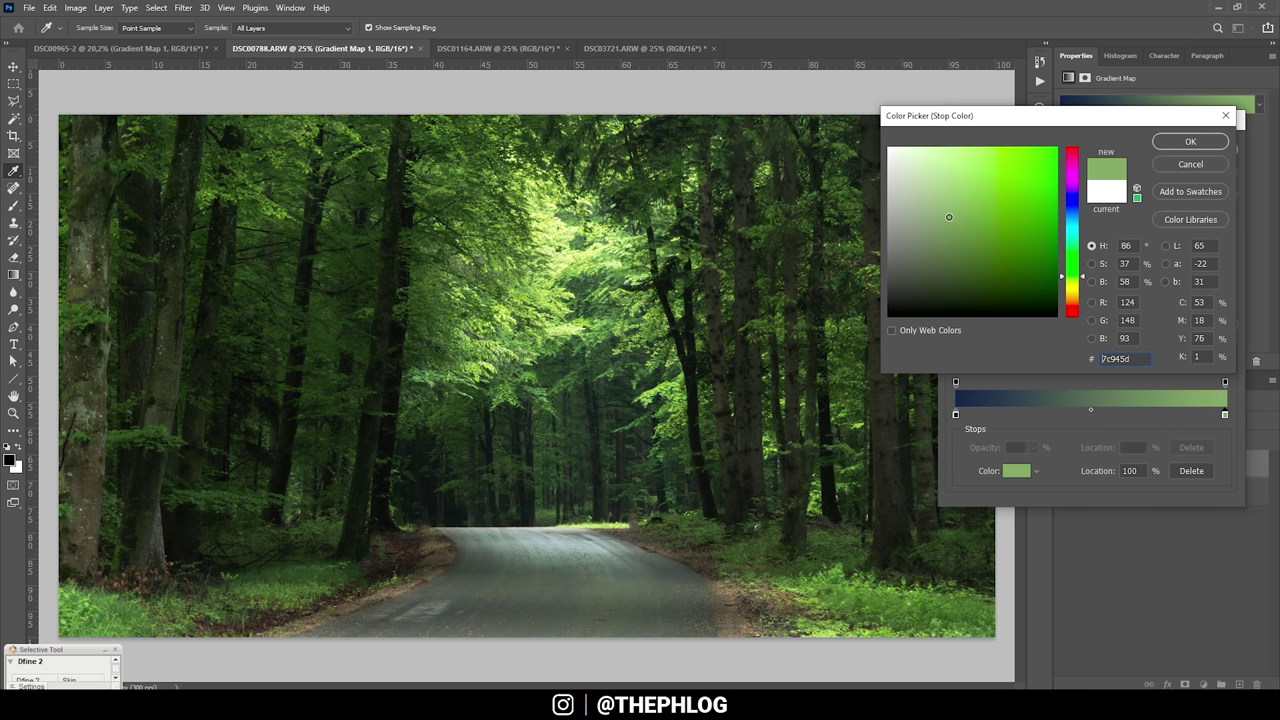
{"action": "left_click", "coordinate": [1190, 141]}
Toggle the Gradient Map on and off to compare the navy-to-green toning
{"action": "left_click", "coordinate": [1064, 464]}
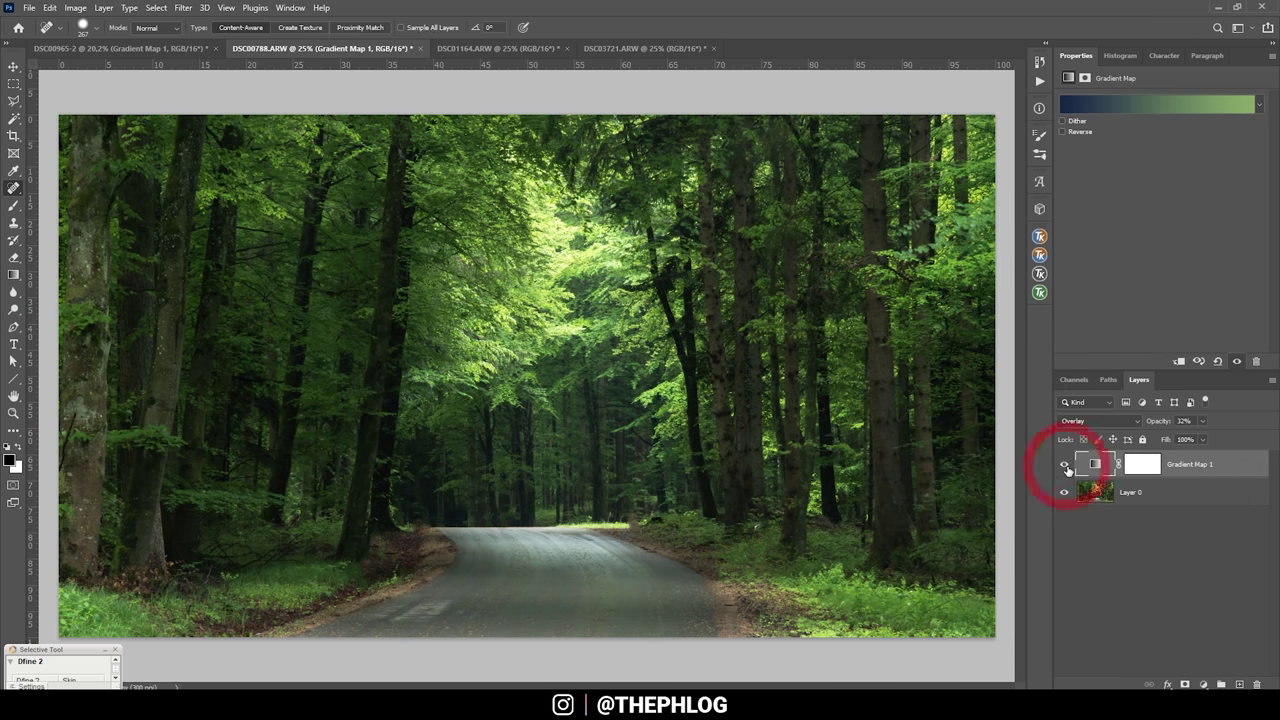
{"action": "left_click", "coordinate": [1064, 464]}
{"action": "left_click", "coordinate": [1064, 464]}
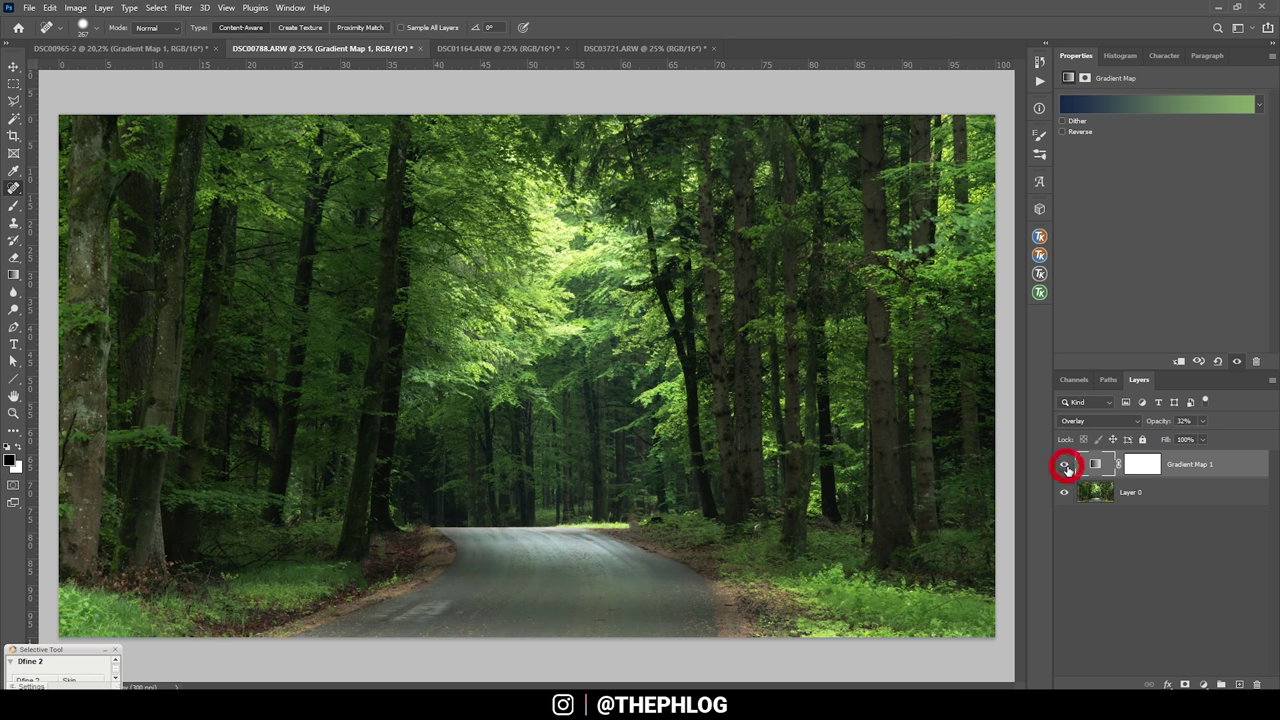
{"action": "left_click", "coordinate": [1064, 464]}
{"action": "left_click", "coordinate": [1064, 464]}
{"action": "left_click", "coordinate": [463, 50]}
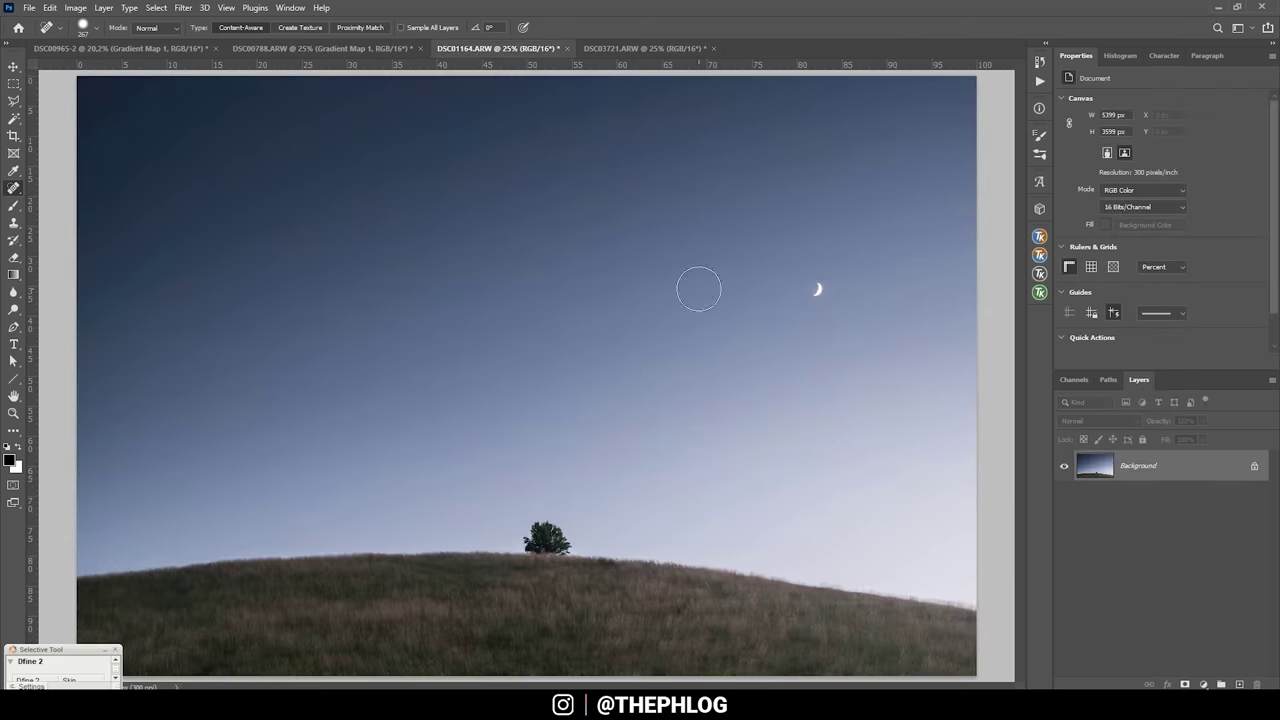
Add a Gradient Map layer to the hill photo in Overlay mode at 30% opacity
{"action": "left_click", "coordinate": [1203, 684]}
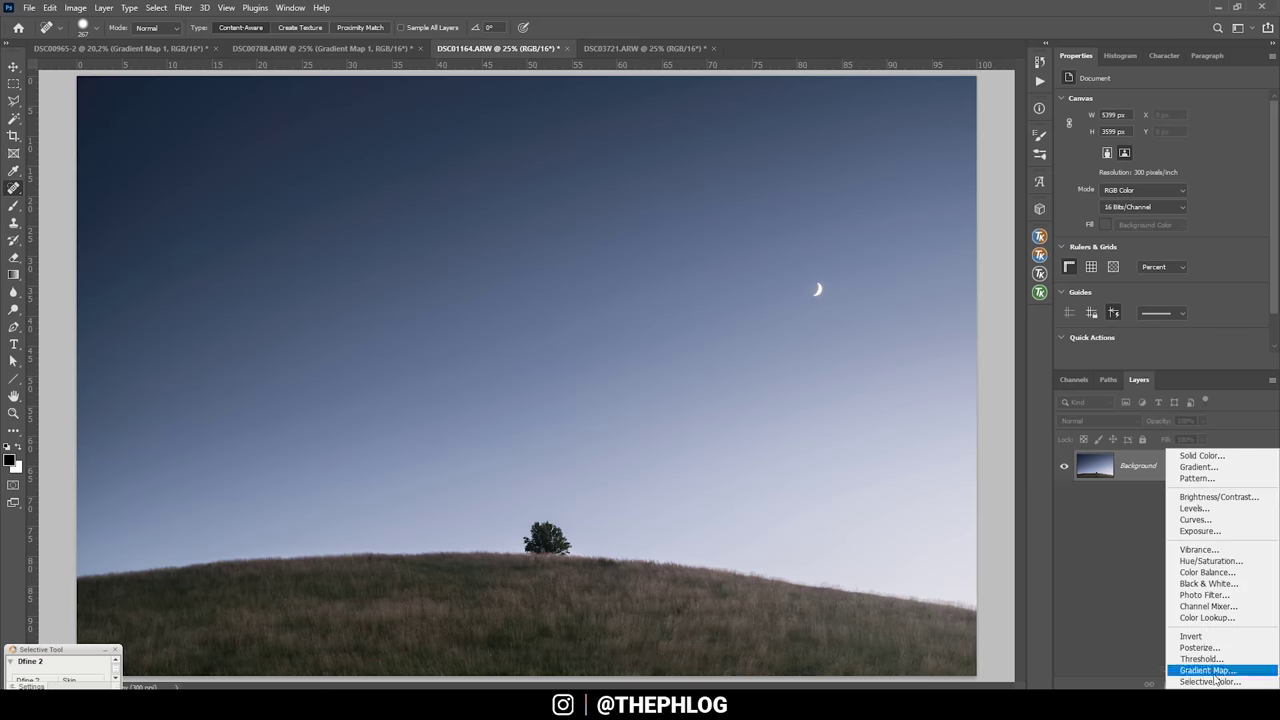
{"action": "left_click", "coordinate": [1200, 661]}
{"action": "left_click", "coordinate": [1138, 421]}
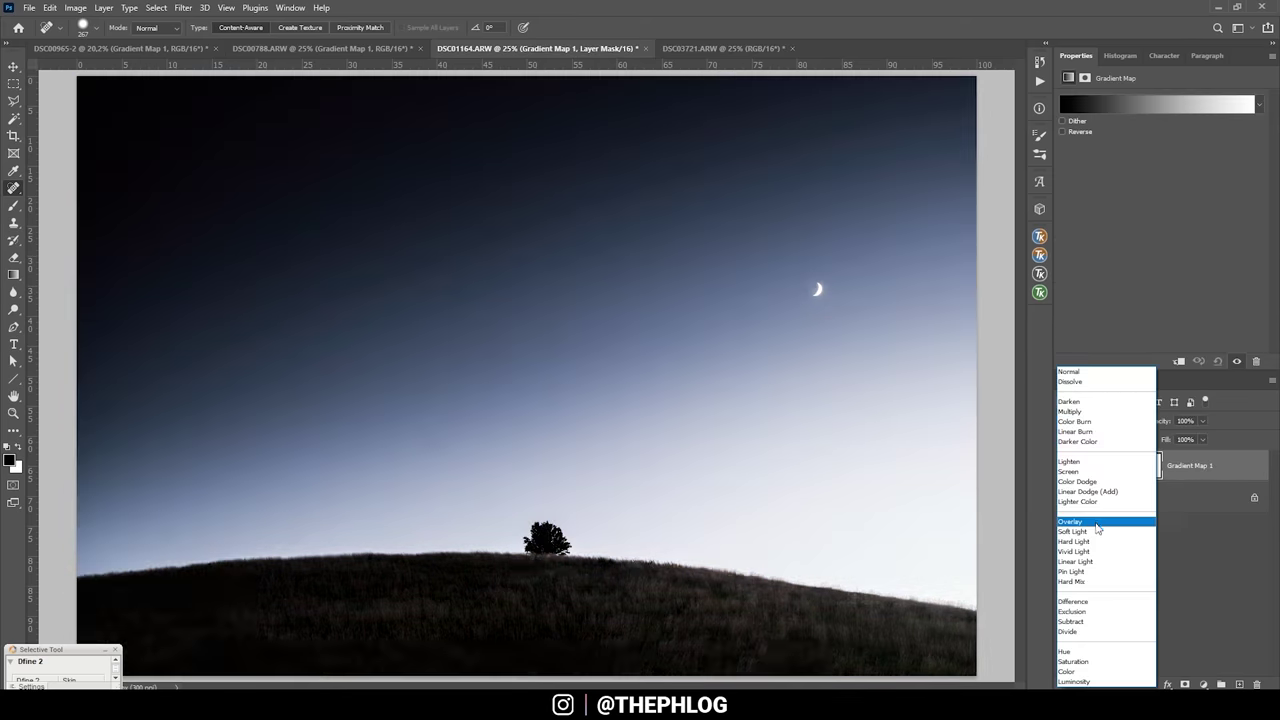
{"action": "left_click", "coordinate": [1105, 526]}
{"action": "left_click", "coordinate": [1202, 421]}
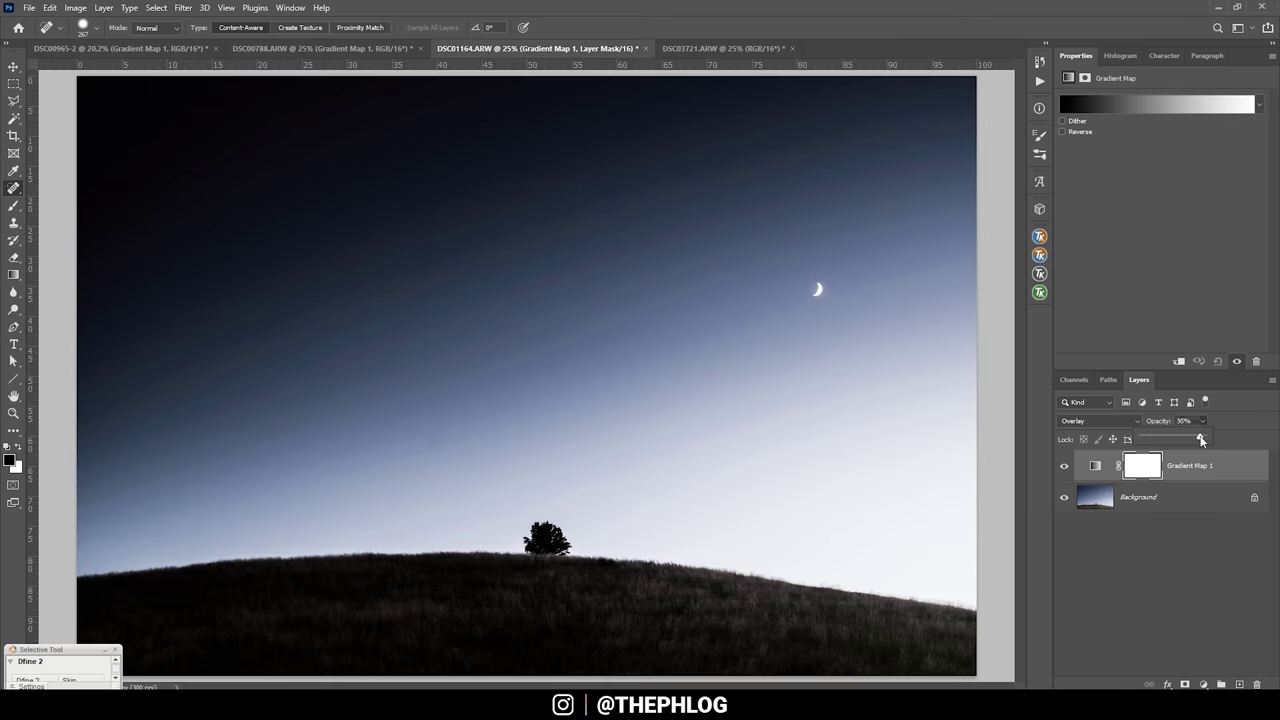
{"action": "left_click_drag", "start_coordinate": [1201, 440], "coordinate": [1164, 440]}
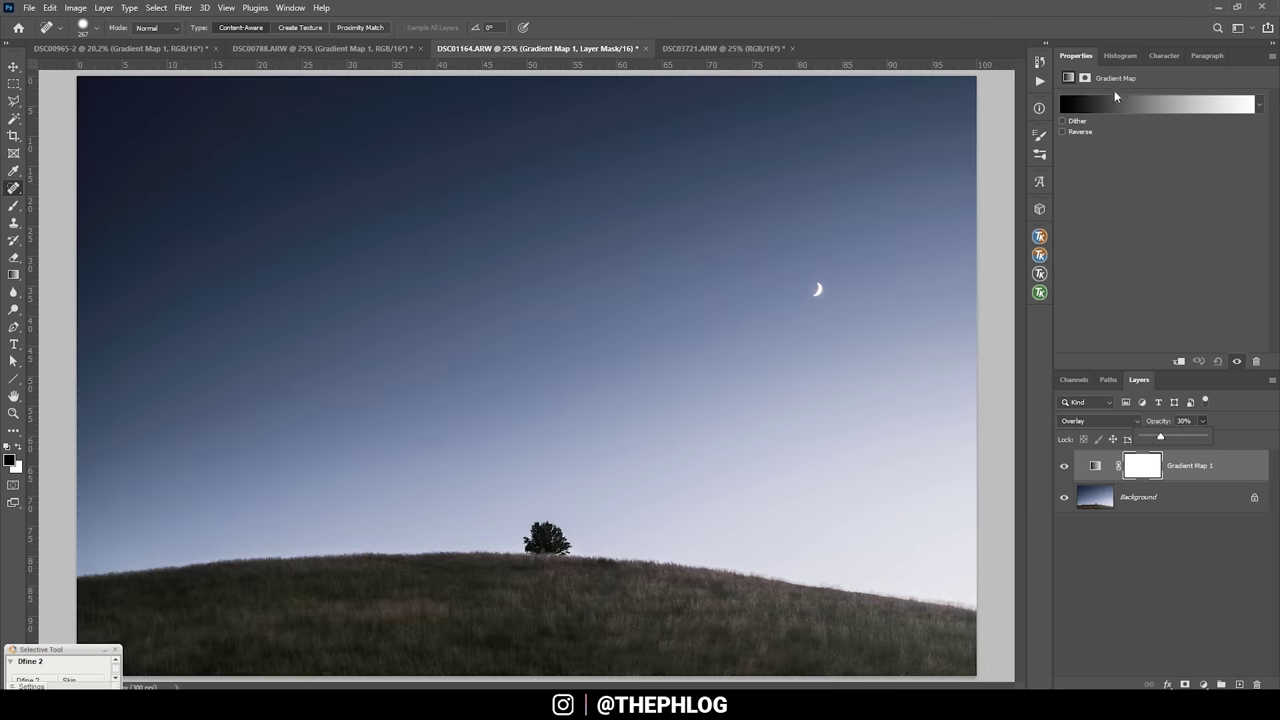
{"action": "left_click", "coordinate": [1110, 100]}
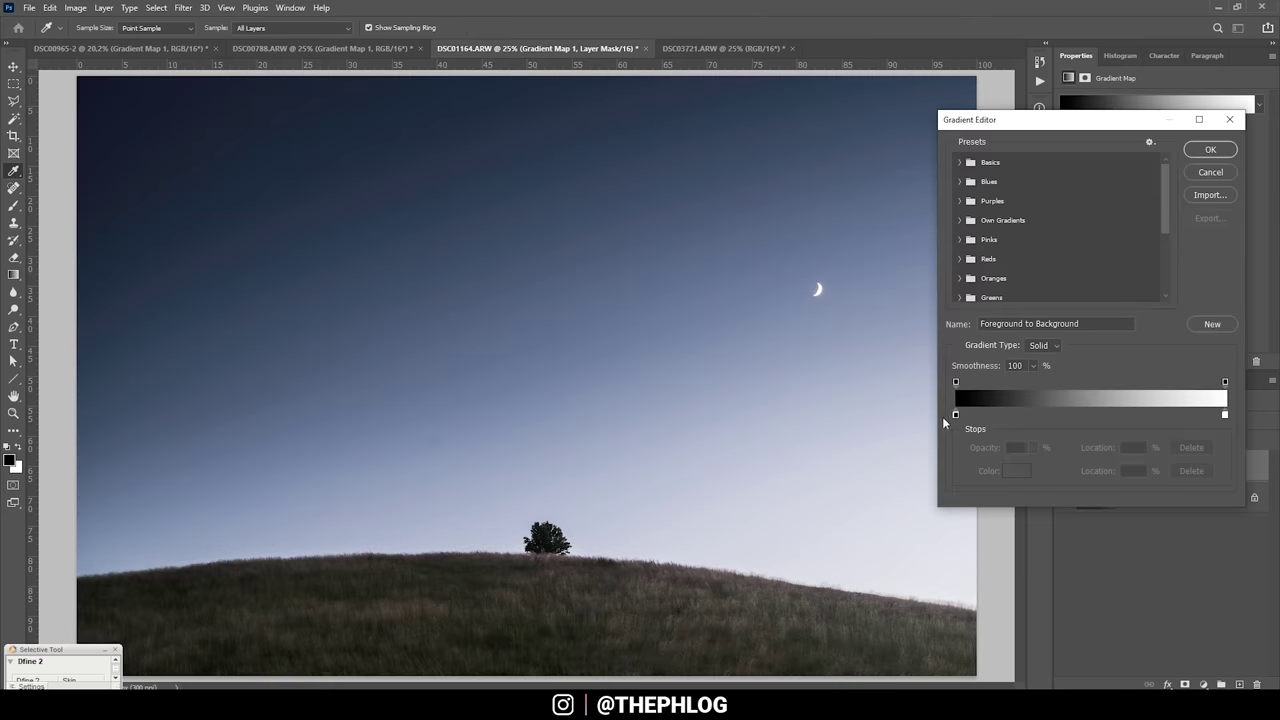
Set the gradient's dark left stop to a dark navy
{"action": "double_click", "coordinate": [956, 414]}
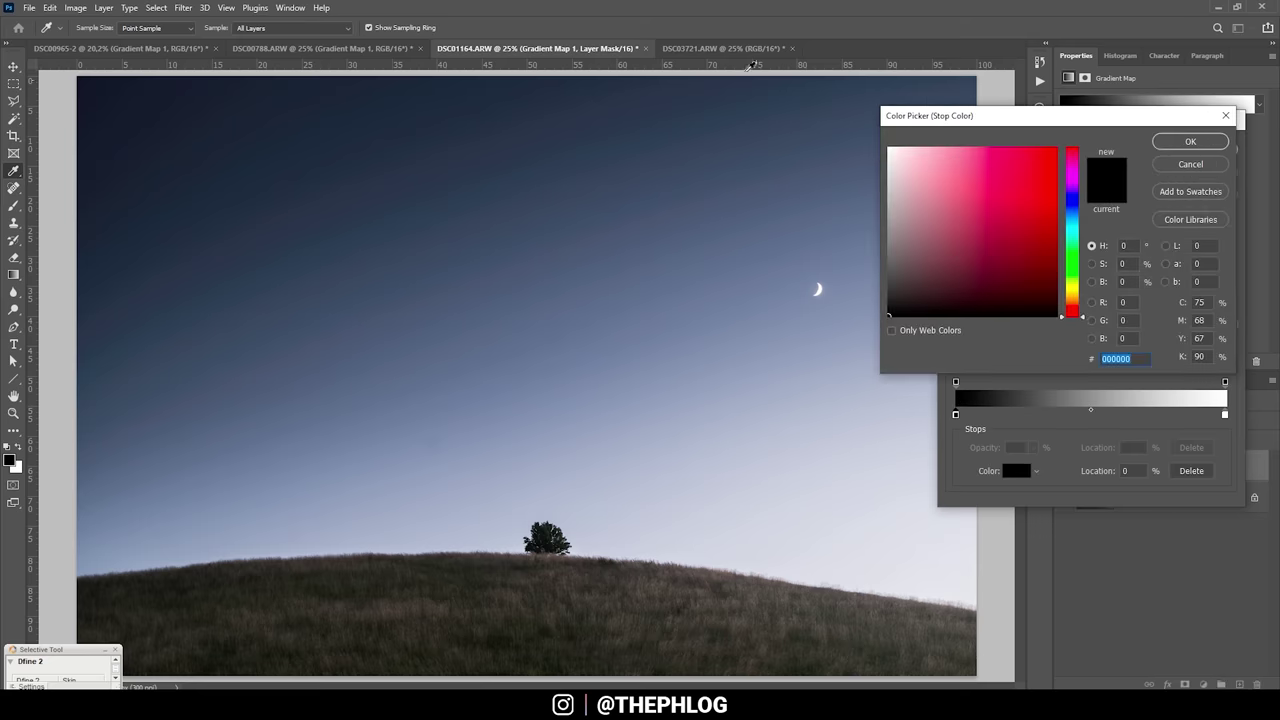
{"action": "left_click", "coordinate": [1074, 205]}
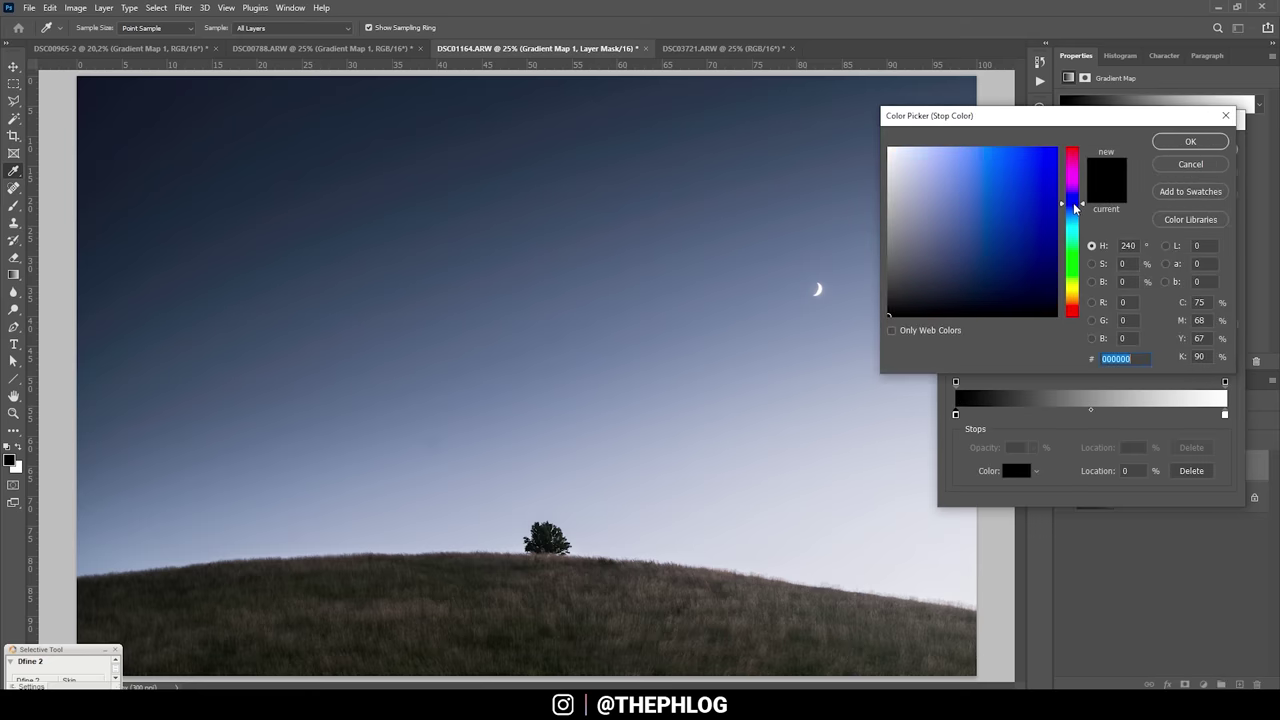
{"action": "left_click_drag", "start_coordinate": [969, 268], "coordinate": [956, 290]}
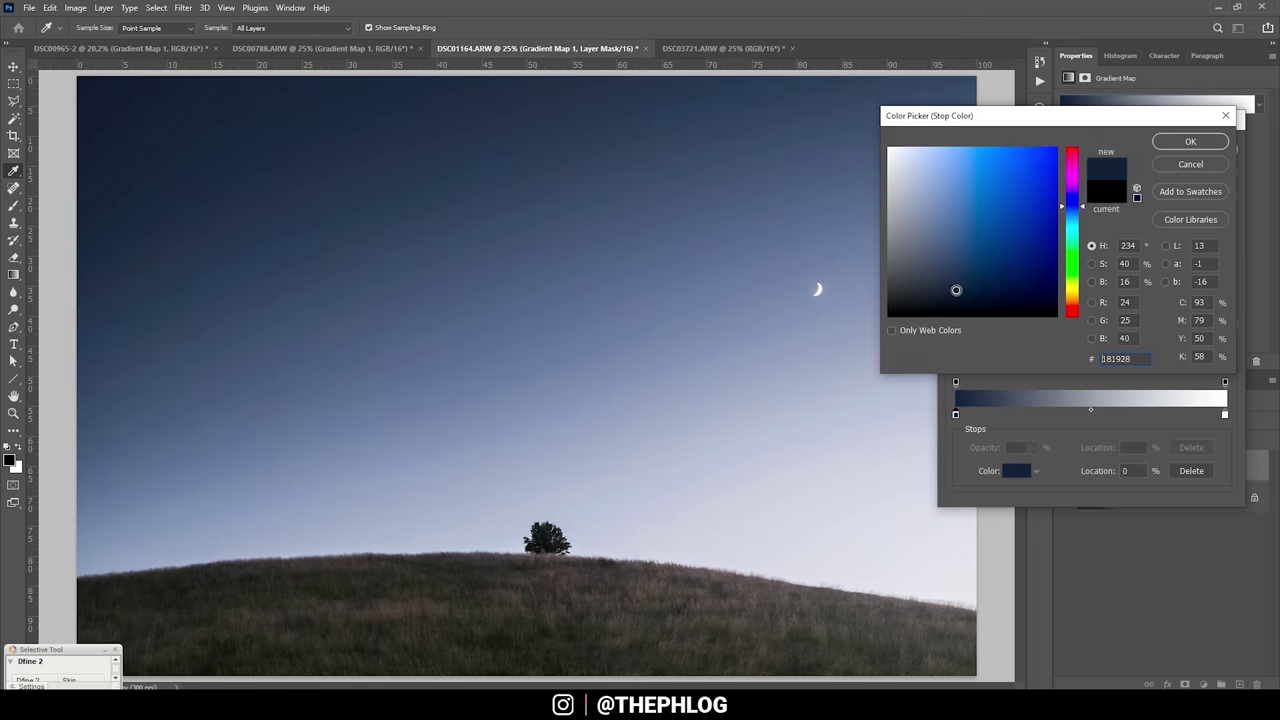
{"action": "left_click_drag", "start_coordinate": [956, 290], "coordinate": [960, 295]}
{"action": "left_click_drag", "start_coordinate": [960, 294], "coordinate": [958, 299]}
{"action": "left_click", "coordinate": [1186, 143]}
Set the white right stop to a light peach-orange highlight colour
{"action": "double_click", "coordinate": [1225, 414]}
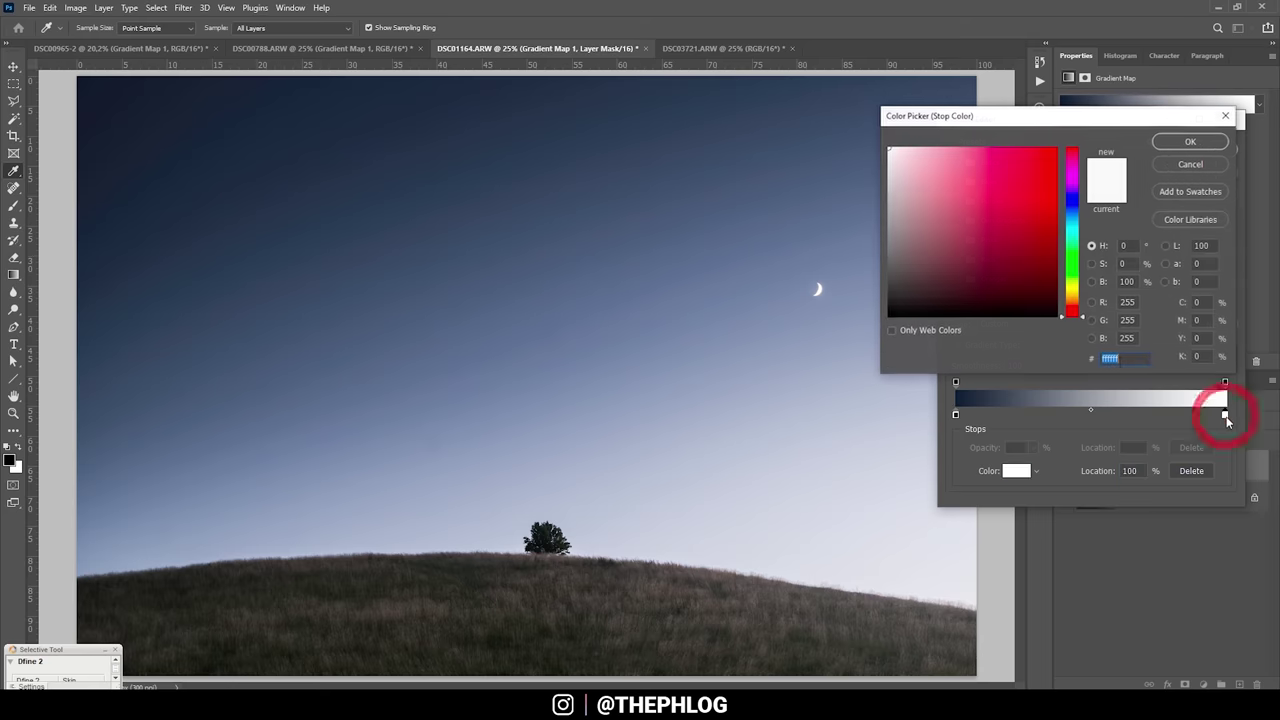
{"action": "mouse_move", "coordinate": [1073, 312]}
{"action": "left_mouse_down"}
{"action": "mouse_move", "coordinate": [1079, 285]}
{"action": "mouse_move", "coordinate": [1075, 300]}
{"action": "left_mouse_up"}
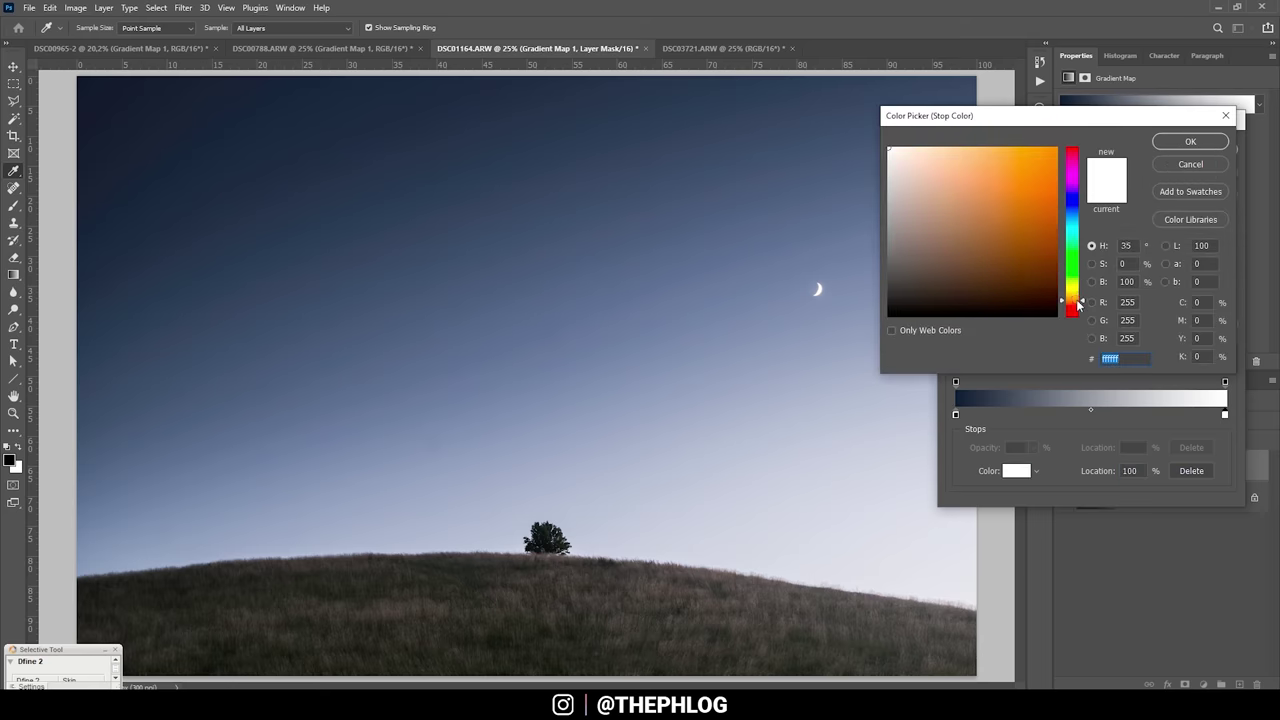
{"action": "left_click_drag", "start_coordinate": [995, 214], "coordinate": [976, 167]}
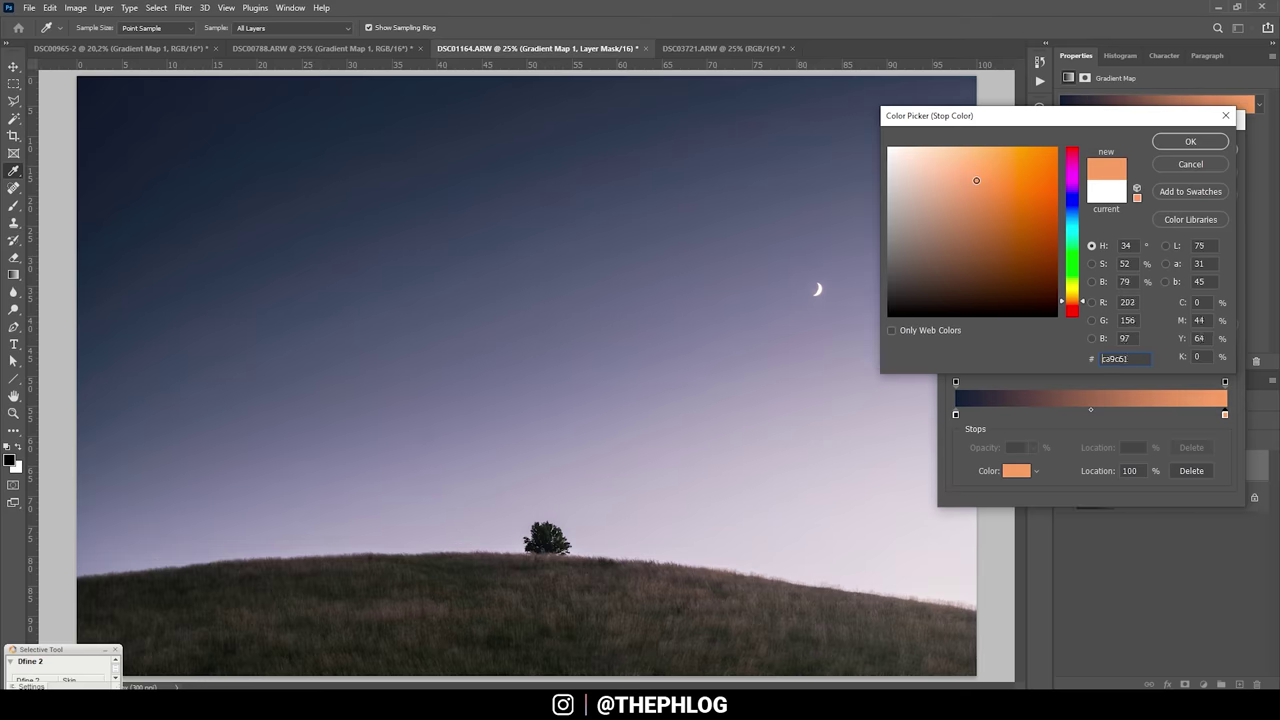
{"action": "left_click", "coordinate": [972, 165]}
{"action": "left_click", "coordinate": [972, 164]}
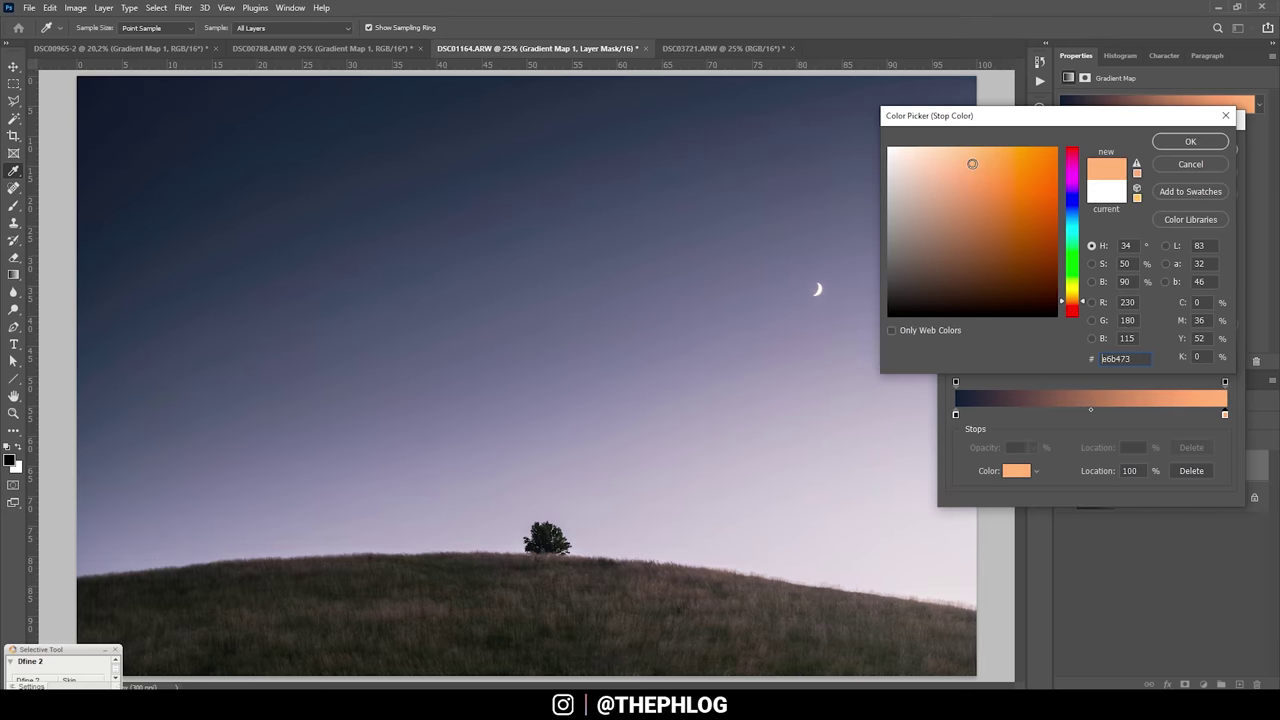
{"action": "left_click", "coordinate": [1190, 141]}
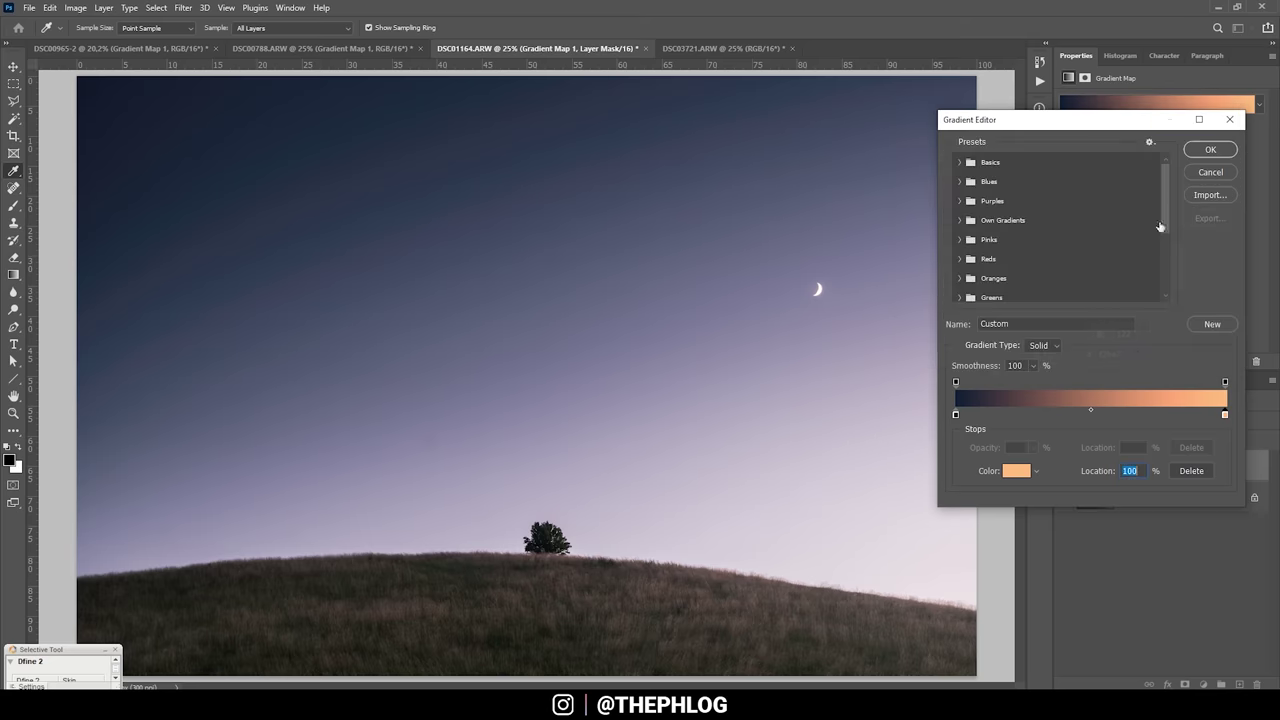
Add a pink middle colour stop and slide it slightly right, to about 56%
{"action": "left_click", "coordinate": [1106, 415]}
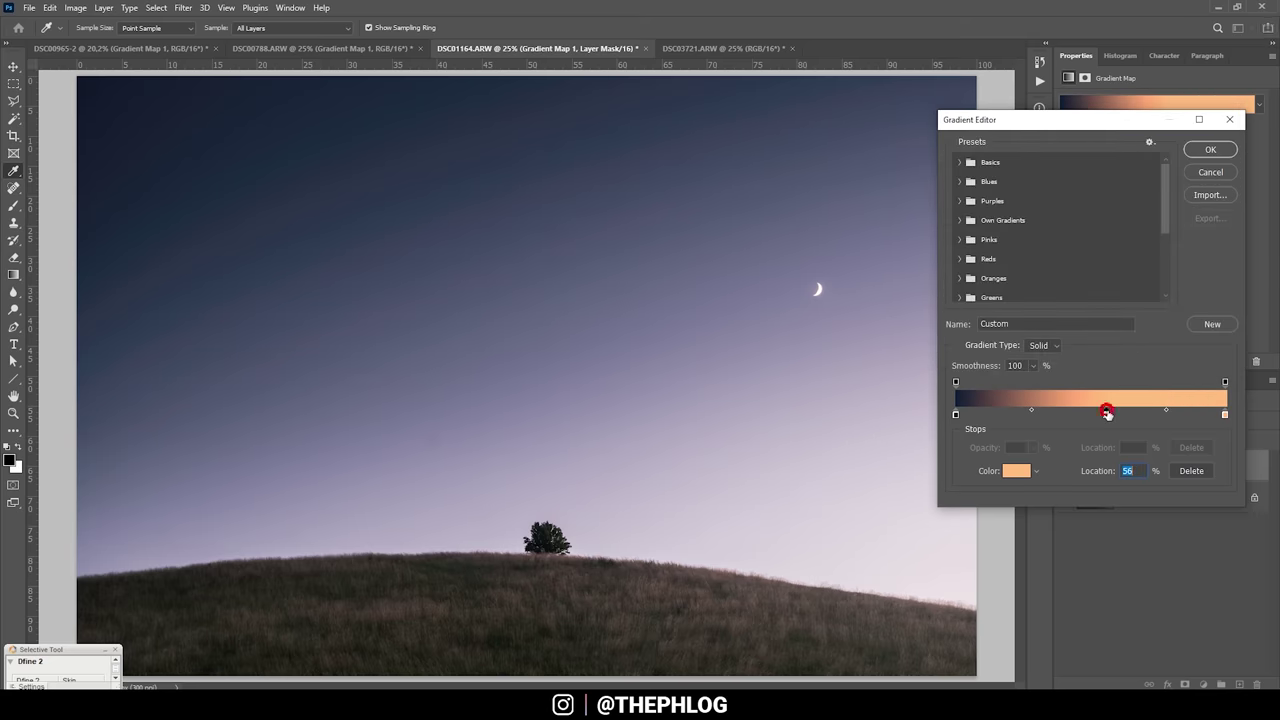
{"action": "double_click", "coordinate": [1106, 415]}
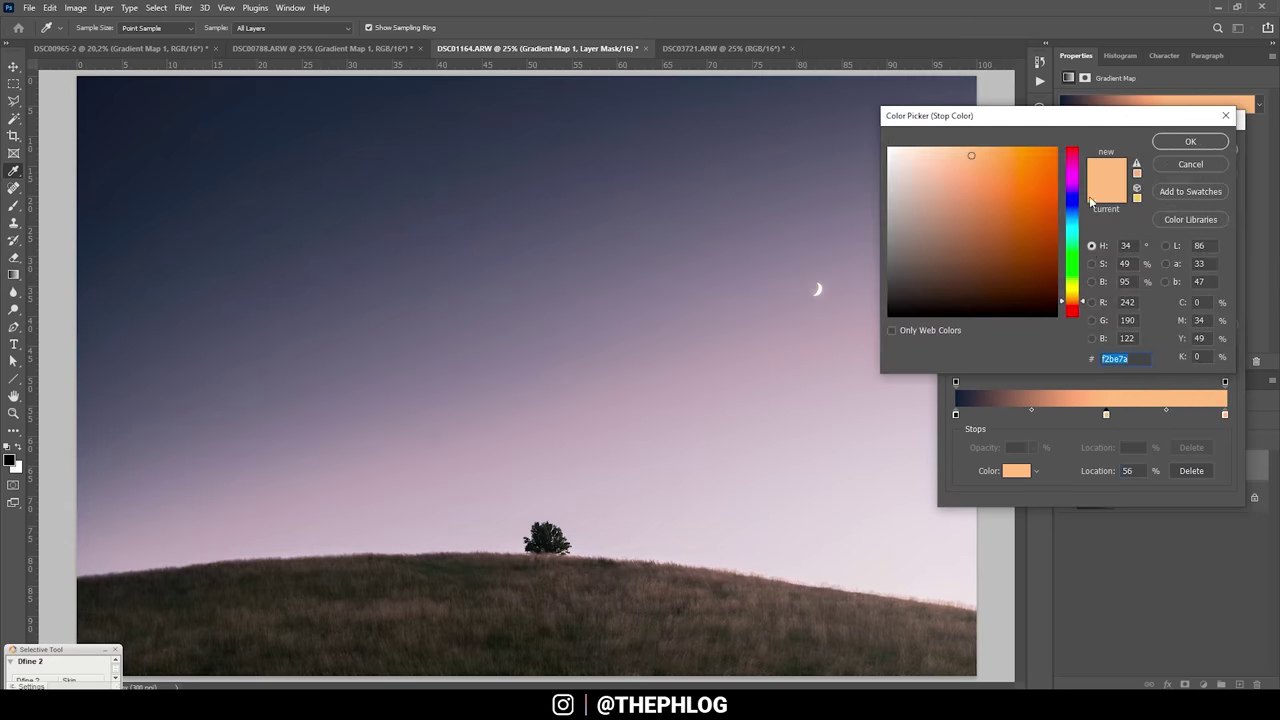
{"action": "left_click_drag", "start_coordinate": [1070, 310], "coordinate": [1075, 313]}
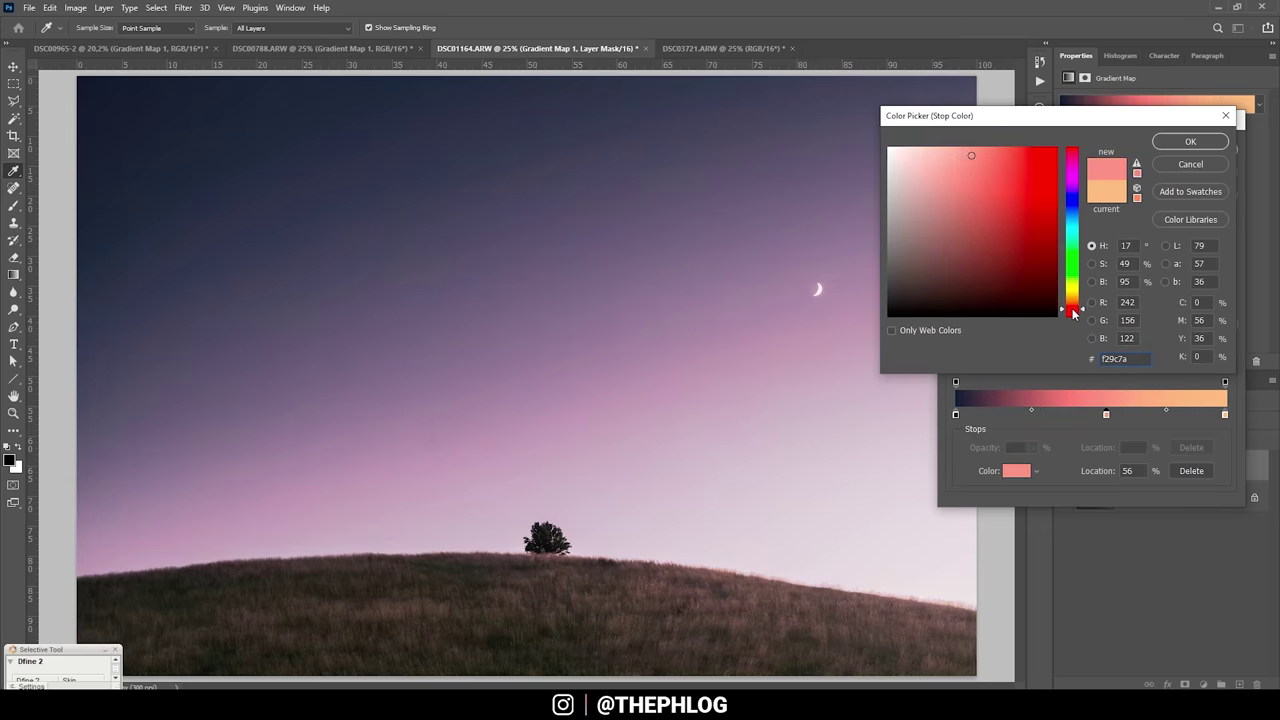
{"action": "left_click", "coordinate": [1184, 145]}
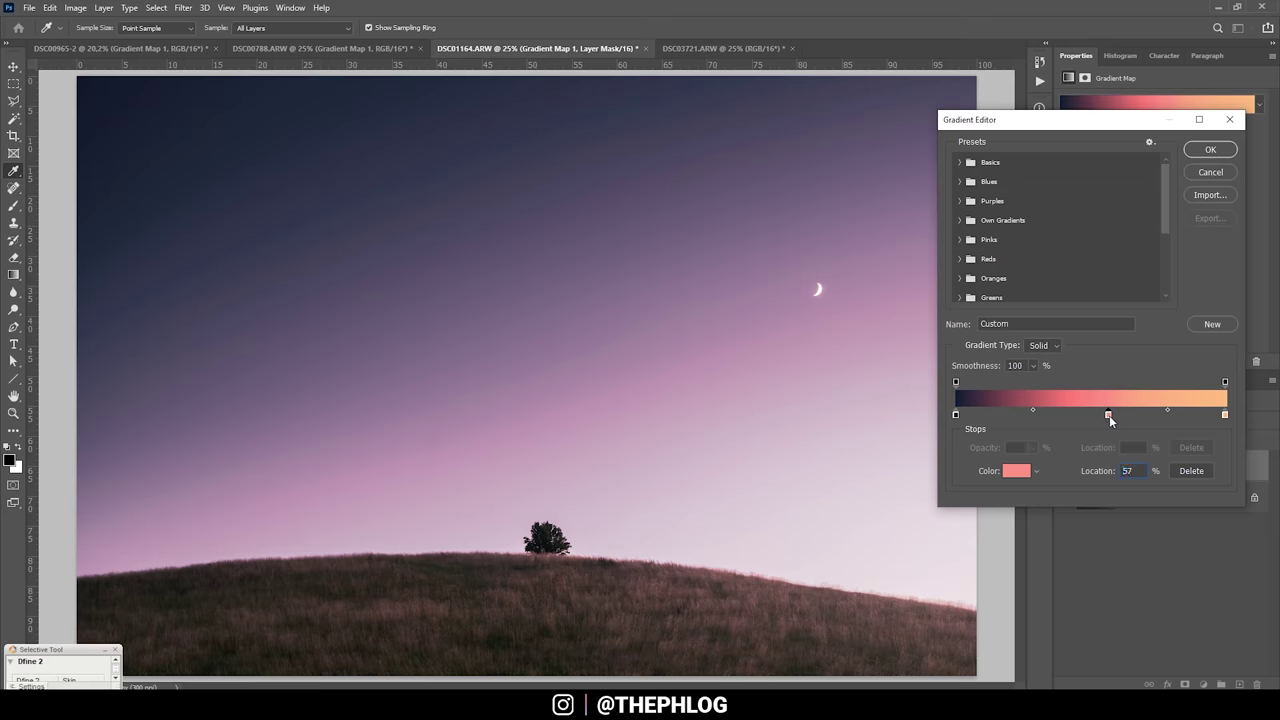
{"action": "left_click_drag", "start_coordinate": [1109, 415], "coordinate": [1127, 417]}
Shift the navy-pink midpoint toward pink, apply, compare before/after, then open forest stream photo DSC03721
{"action": "left_click", "coordinate": [1042, 411]}
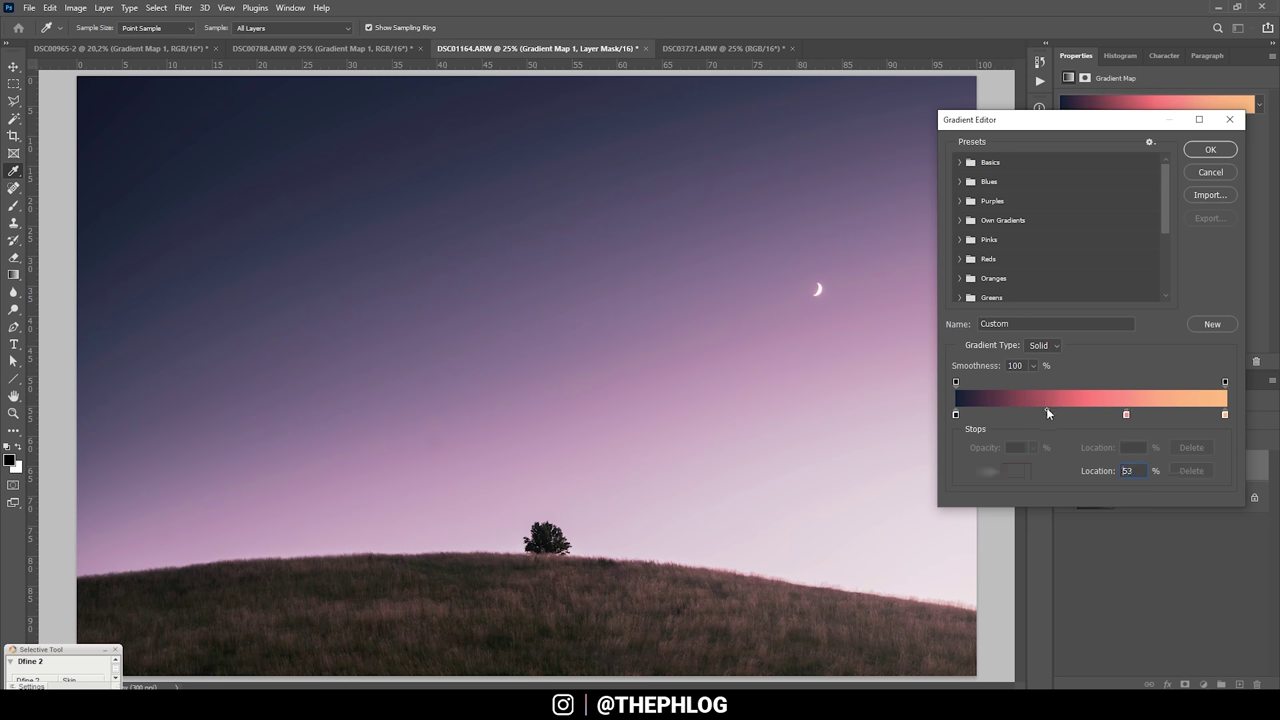
{"action": "left_click_drag", "start_coordinate": [1051, 409], "coordinate": [1079, 409]}
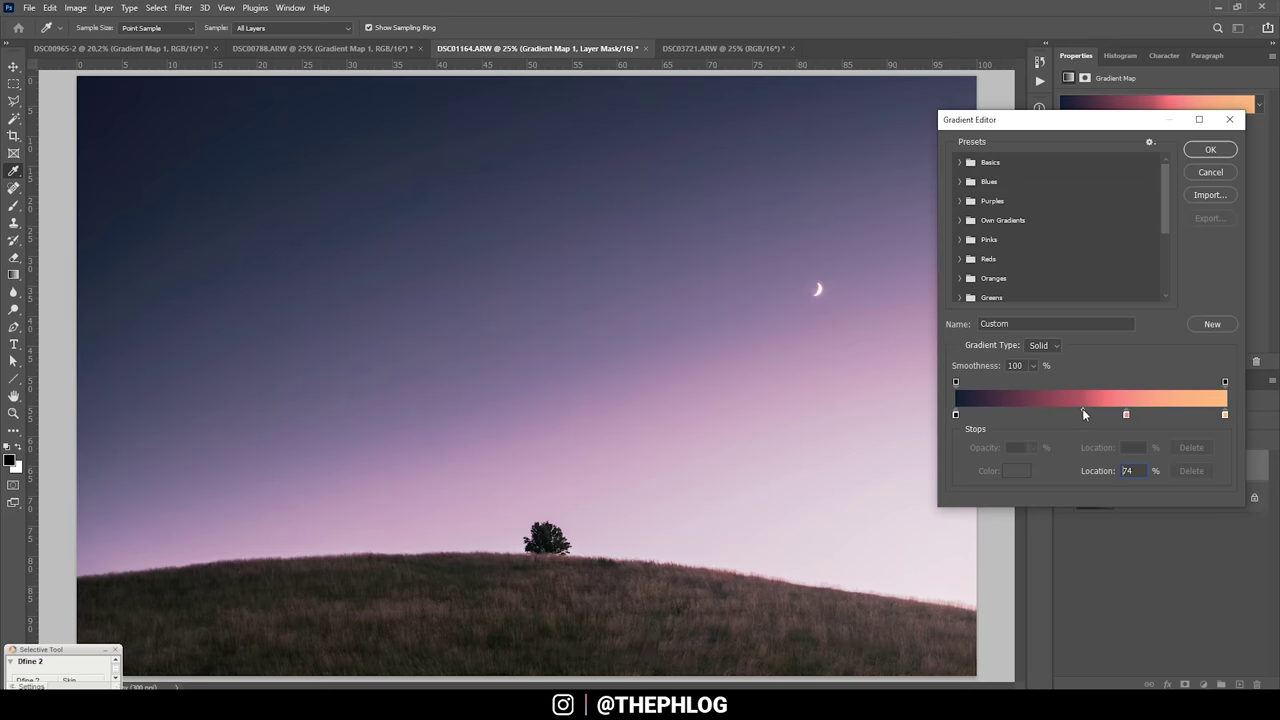
{"action": "left_click", "coordinate": [1205, 150]}
{"action": "left_click", "coordinate": [1065, 467]}
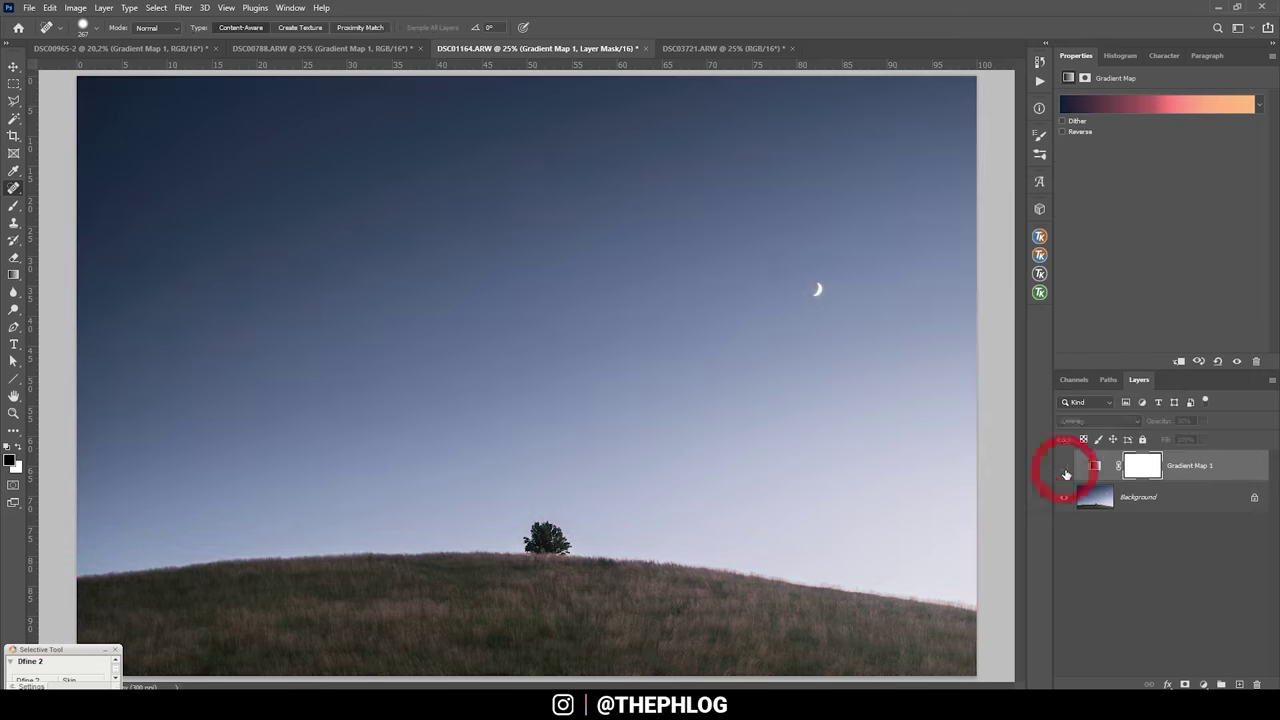
{"action": "left_click", "coordinate": [1065, 472]}
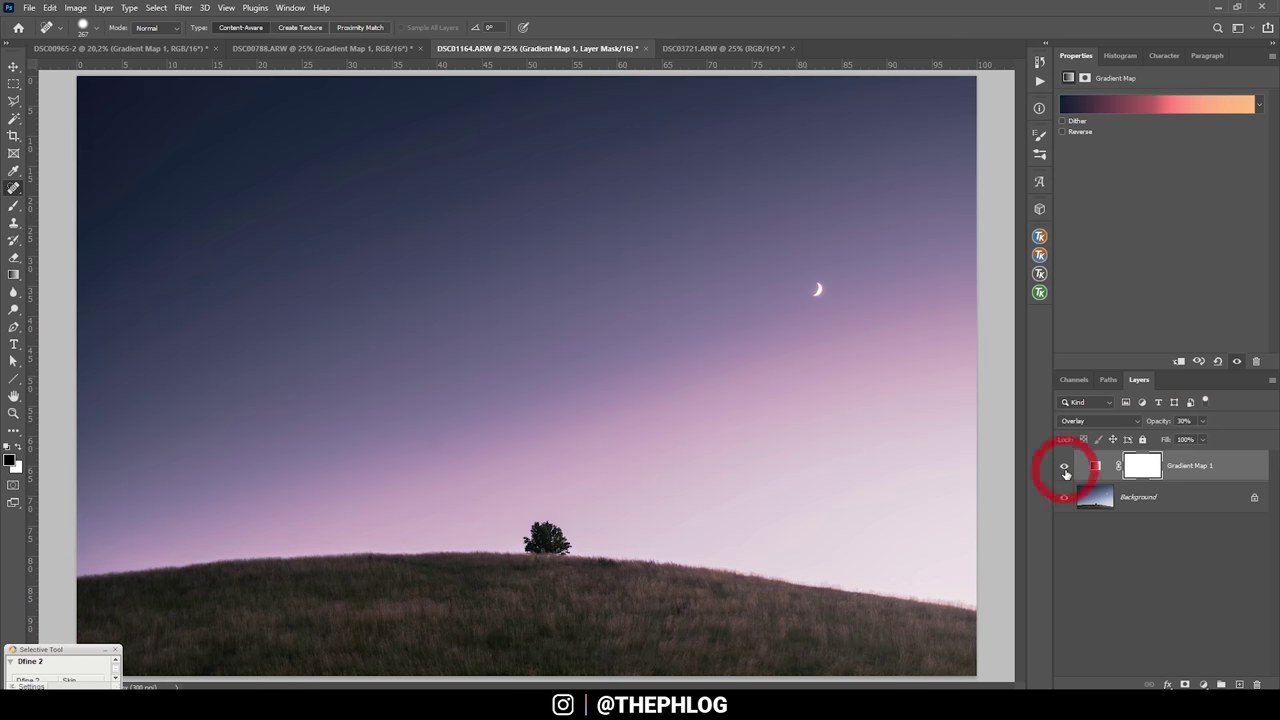
{"action": "left_click", "coordinate": [704, 49]}
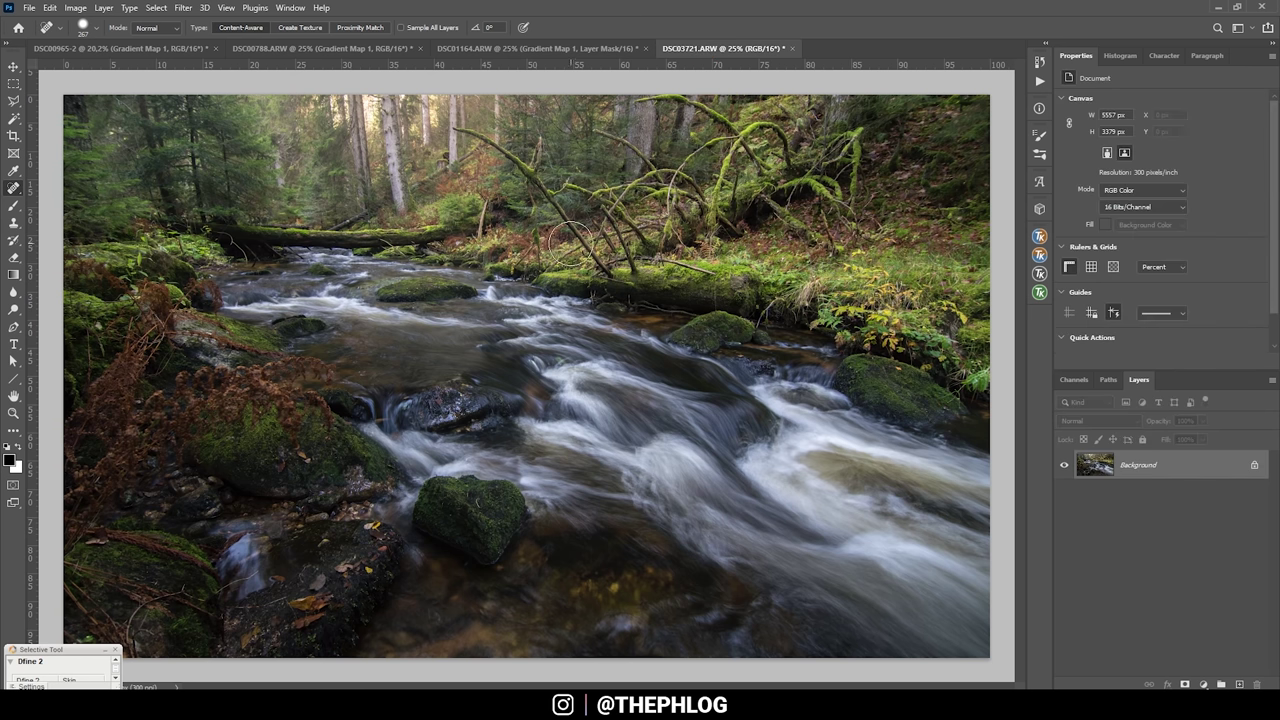
Add a Gradient Map layer to the forest stream photo, blended Soft Light at about 33% opacity
{"action": "left_click", "coordinate": [1203, 684]}
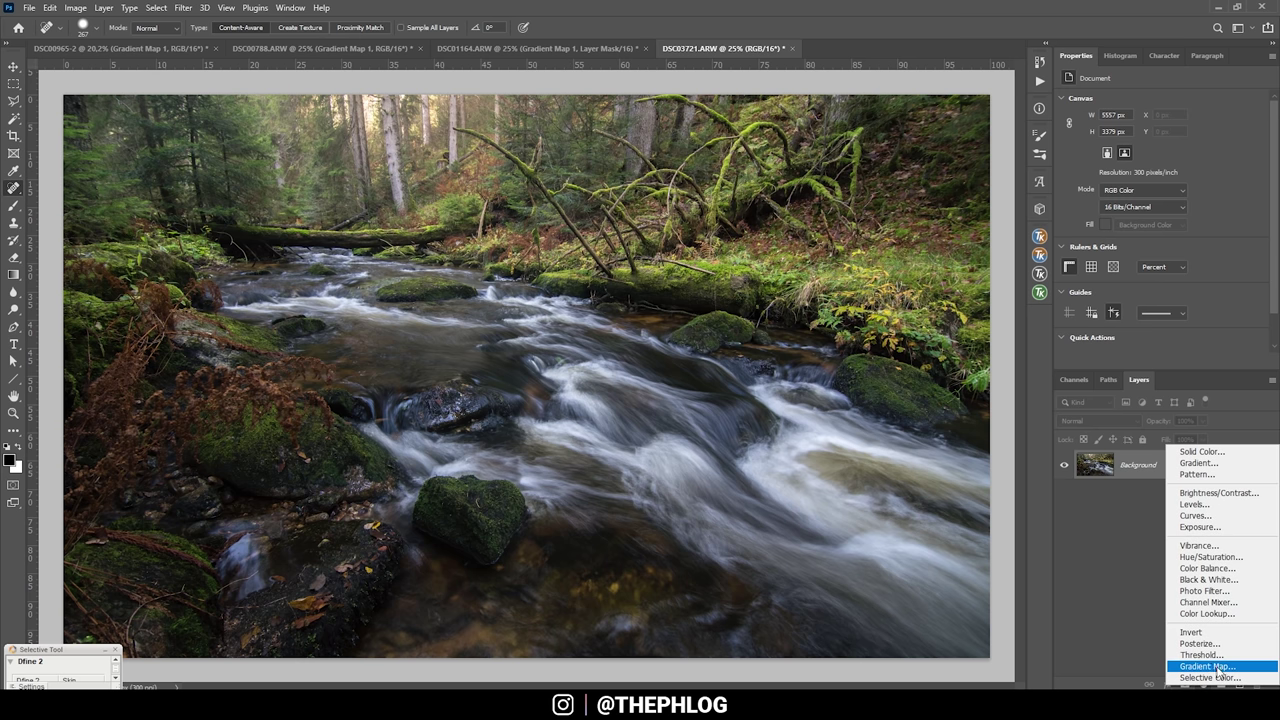
{"action": "left_click", "coordinate": [1218, 671]}
{"action": "left_click", "coordinate": [1137, 421]}
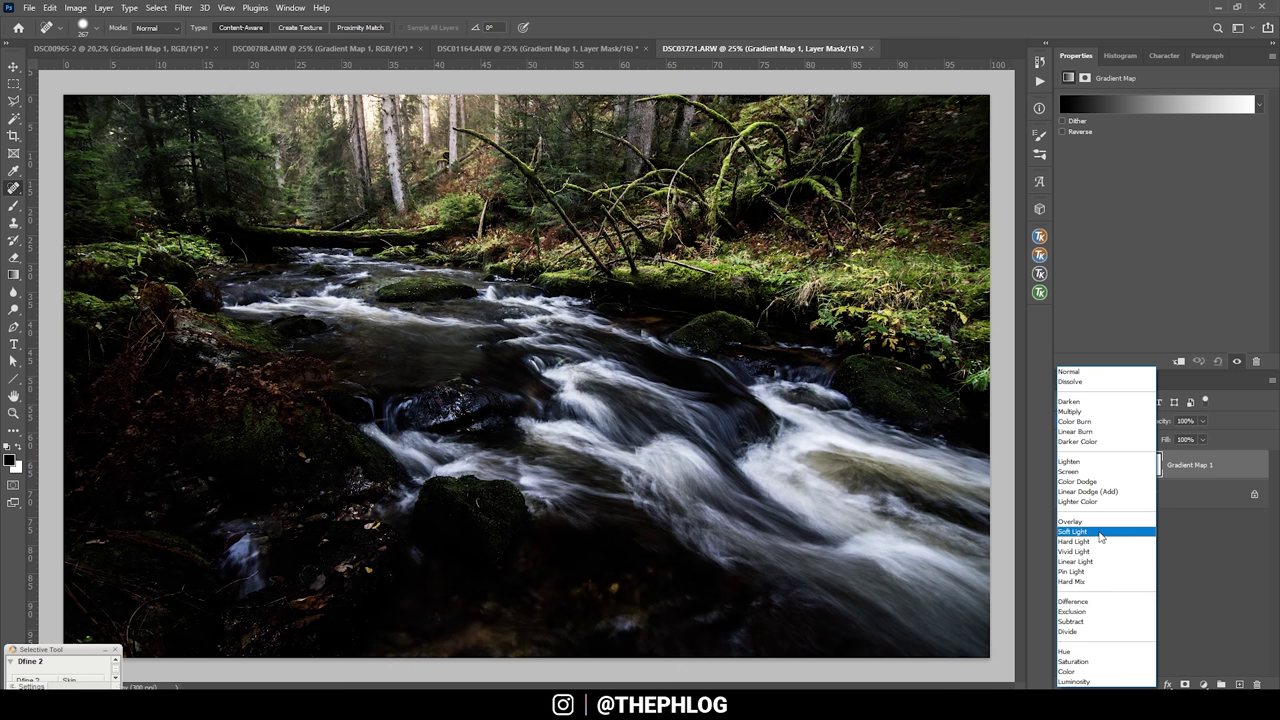
{"action": "left_click", "coordinate": [1080, 534]}
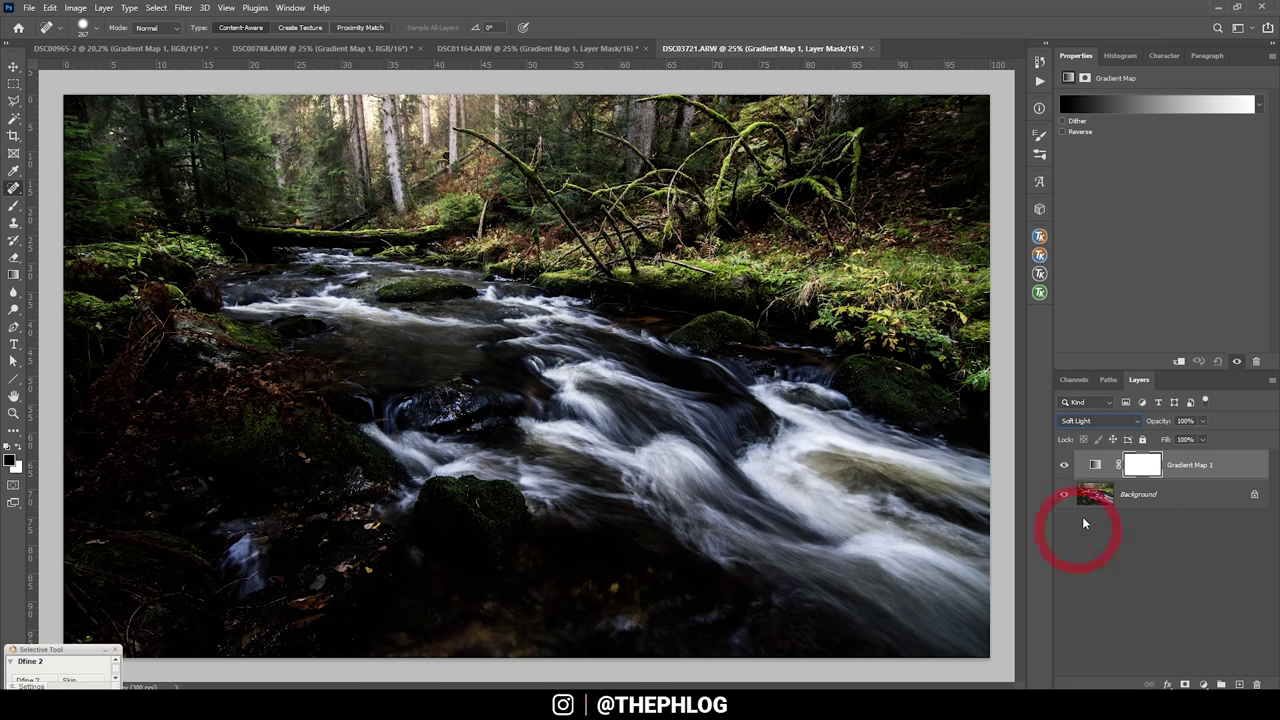
{"action": "left_click", "coordinate": [1202, 421]}
{"action": "left_click", "coordinate": [1158, 440]}
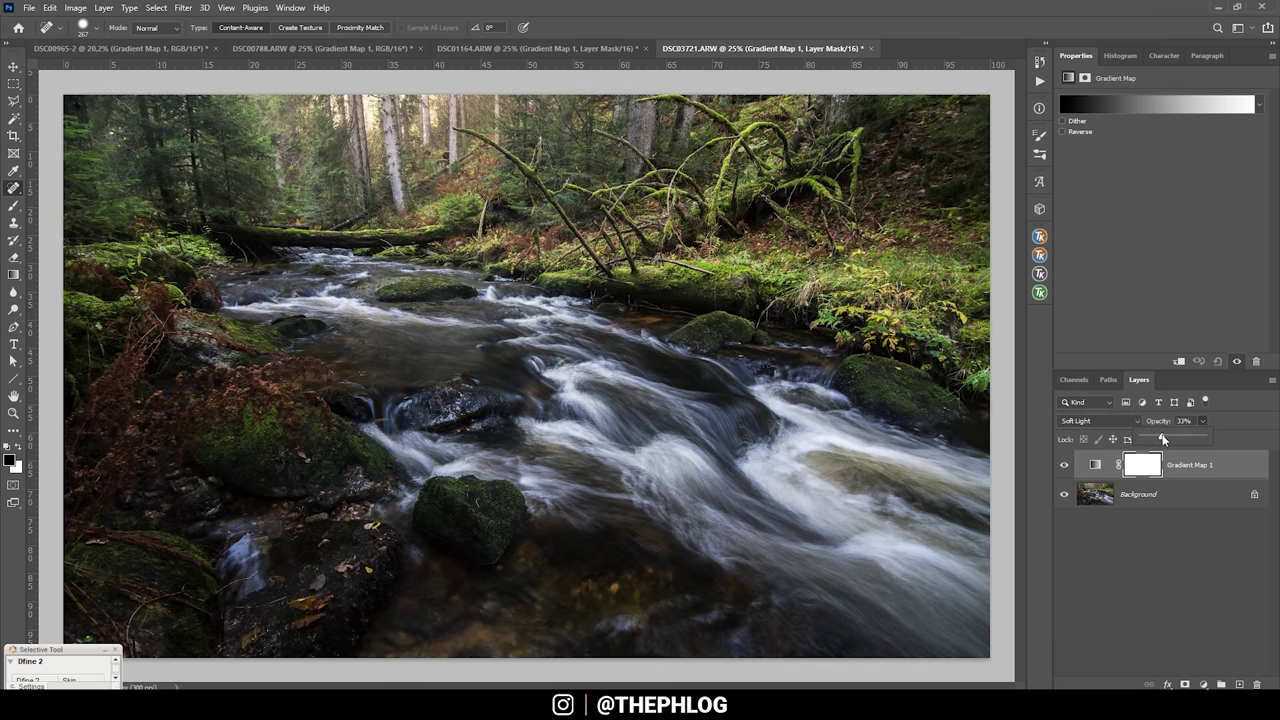
{"action": "left_click", "coordinate": [1157, 104]}
Set the gradient's white highlight stop to a bright lime green
{"action": "double_click", "coordinate": [1225, 413]}
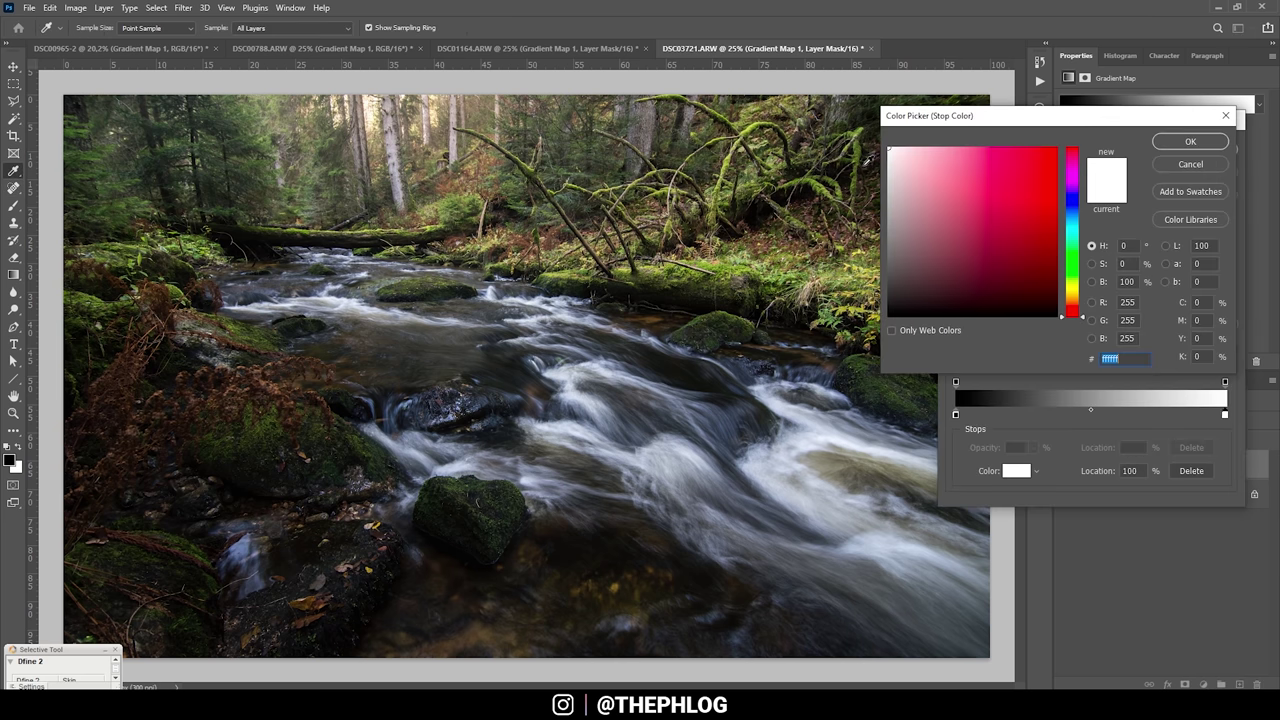
{"action": "left_click", "coordinate": [1070, 285]}
{"action": "left_click_drag", "start_coordinate": [1075, 287], "coordinate": [1075, 283]}
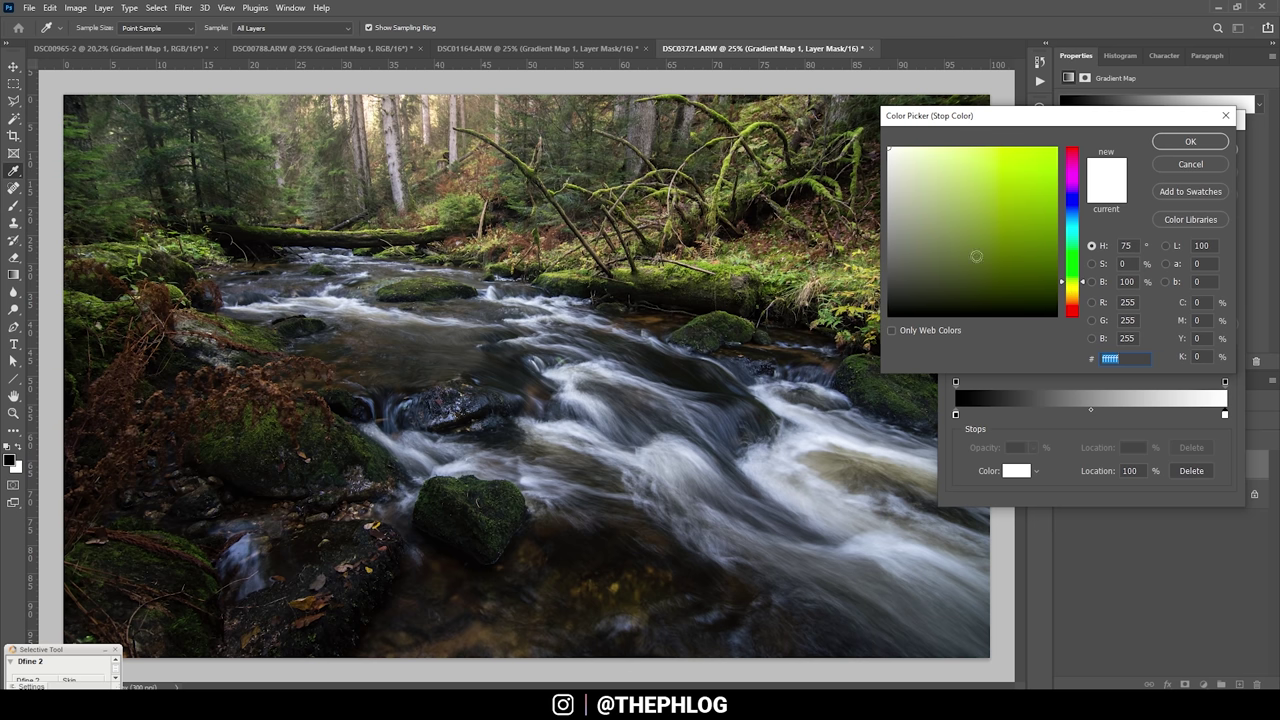
{"action": "left_click_drag", "start_coordinate": [1017, 275], "coordinate": [985, 216]}
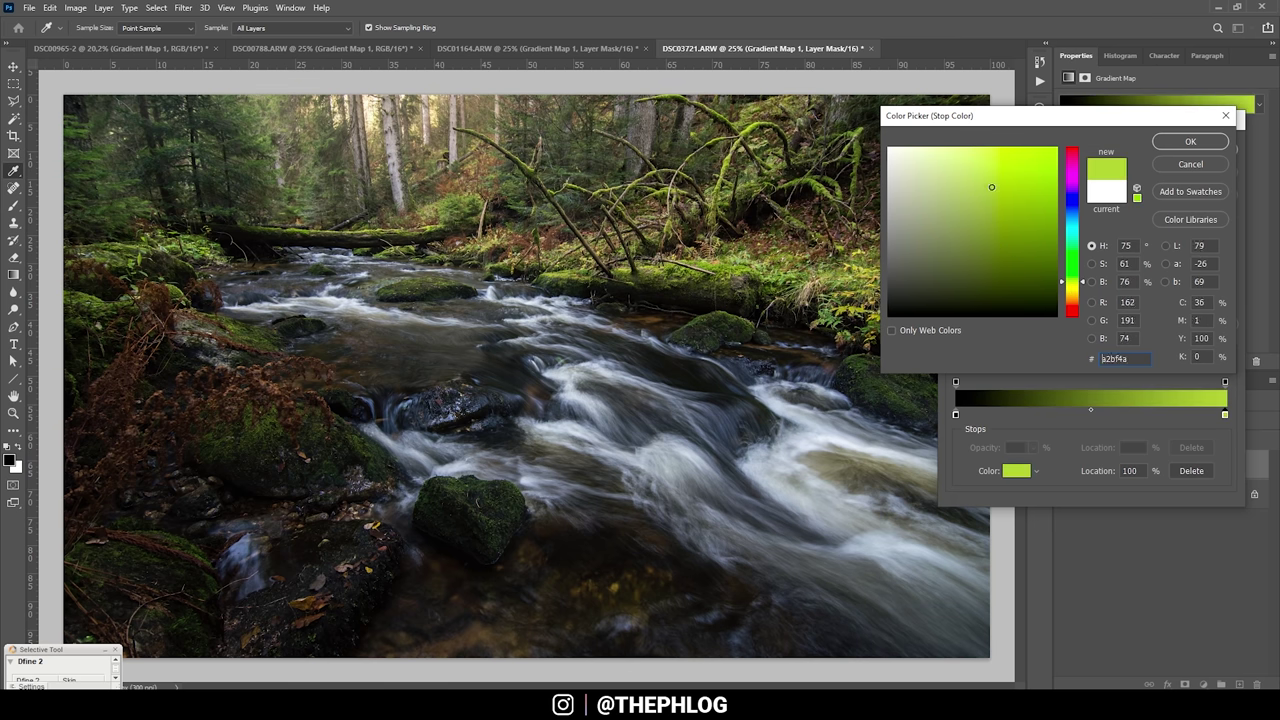
{"action": "left_click", "coordinate": [999, 178]}
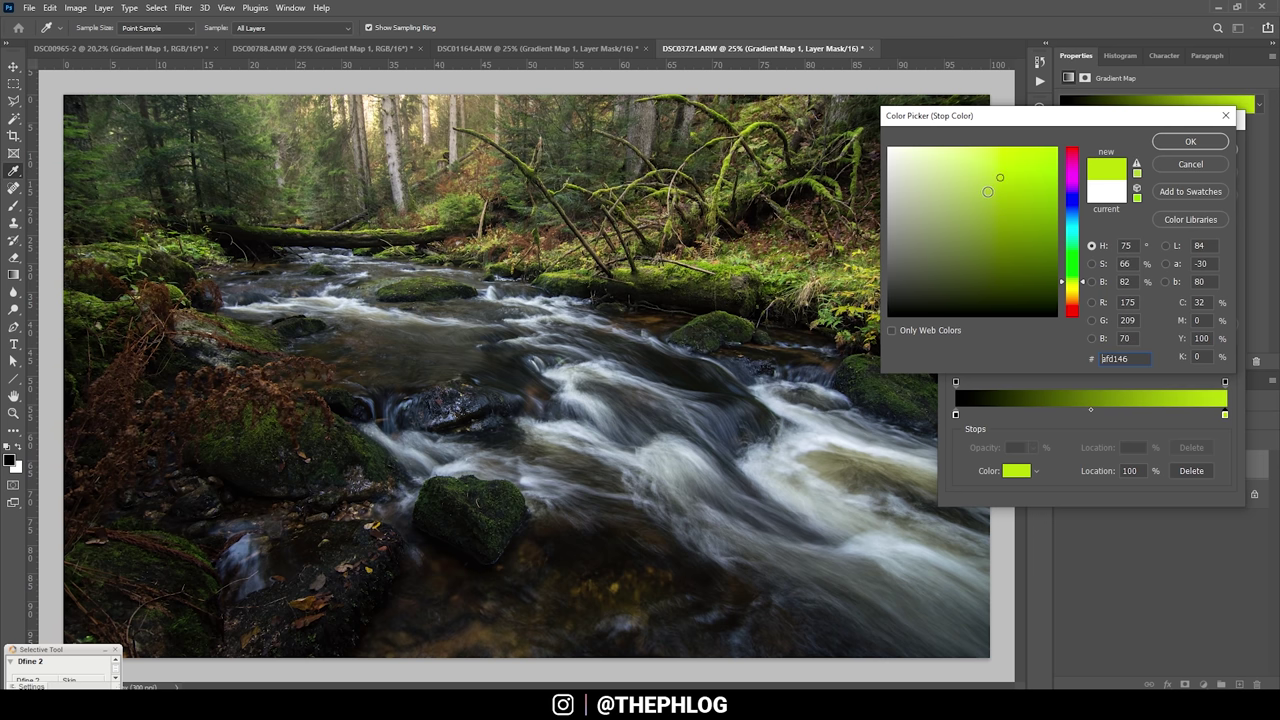
{"action": "left_click", "coordinate": [996, 179]}
{"action": "left_click_drag", "start_coordinate": [996, 179], "coordinate": [999, 163]}
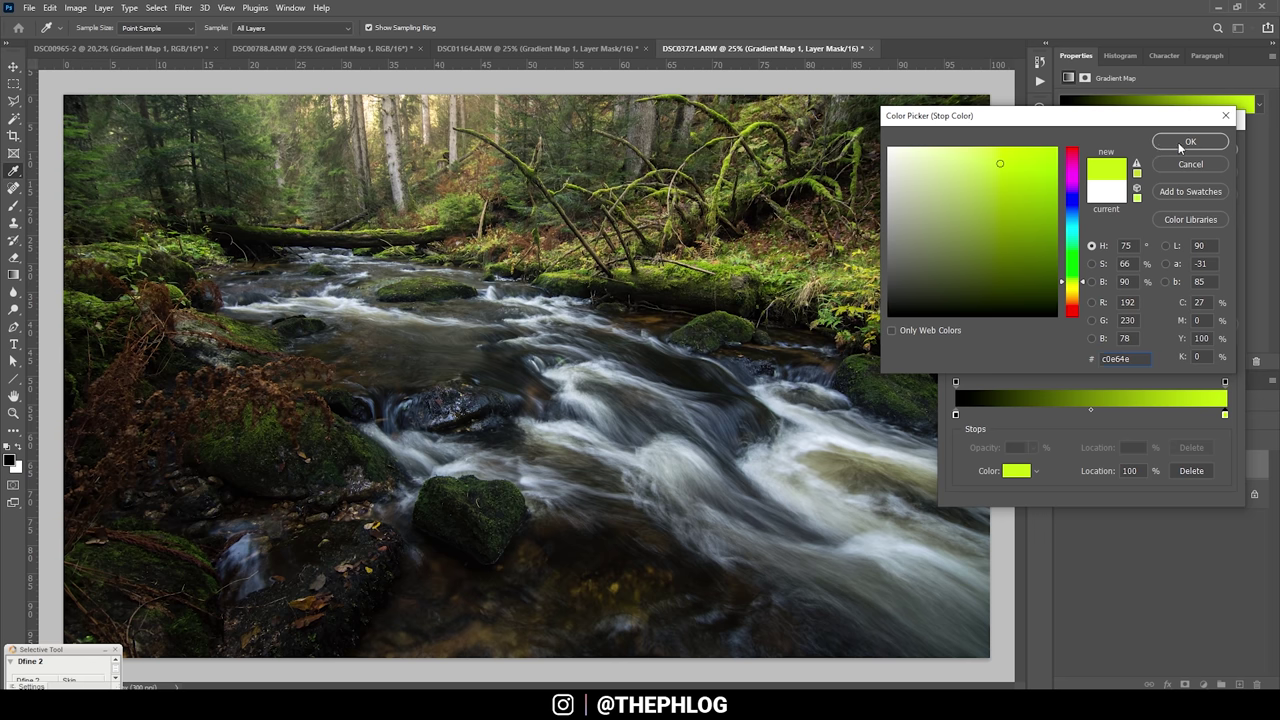
{"action": "left_click", "coordinate": [1190, 142]}
Set the black shadow stop to a muted, desaturated dark navy blue
{"action": "double_click", "coordinate": [955, 414]}
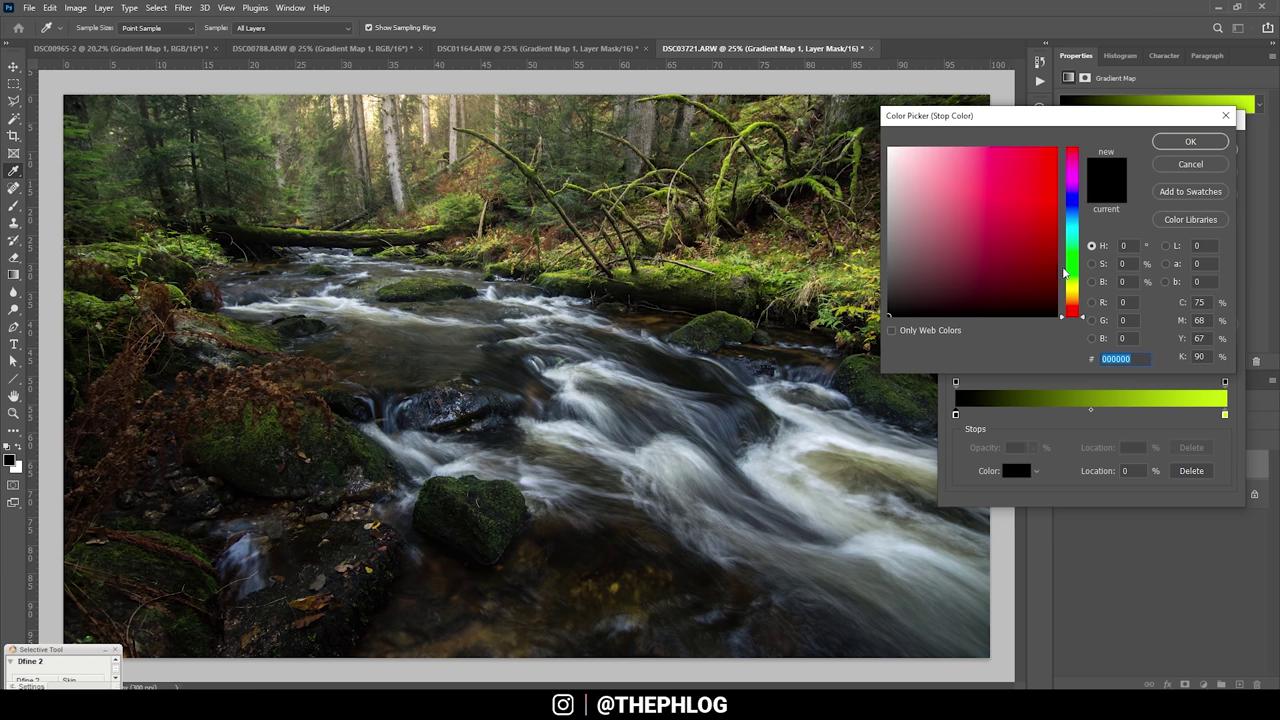
{"action": "left_click", "coordinate": [1068, 266]}
{"action": "left_click_drag", "start_coordinate": [1004, 242], "coordinate": [987, 266]}
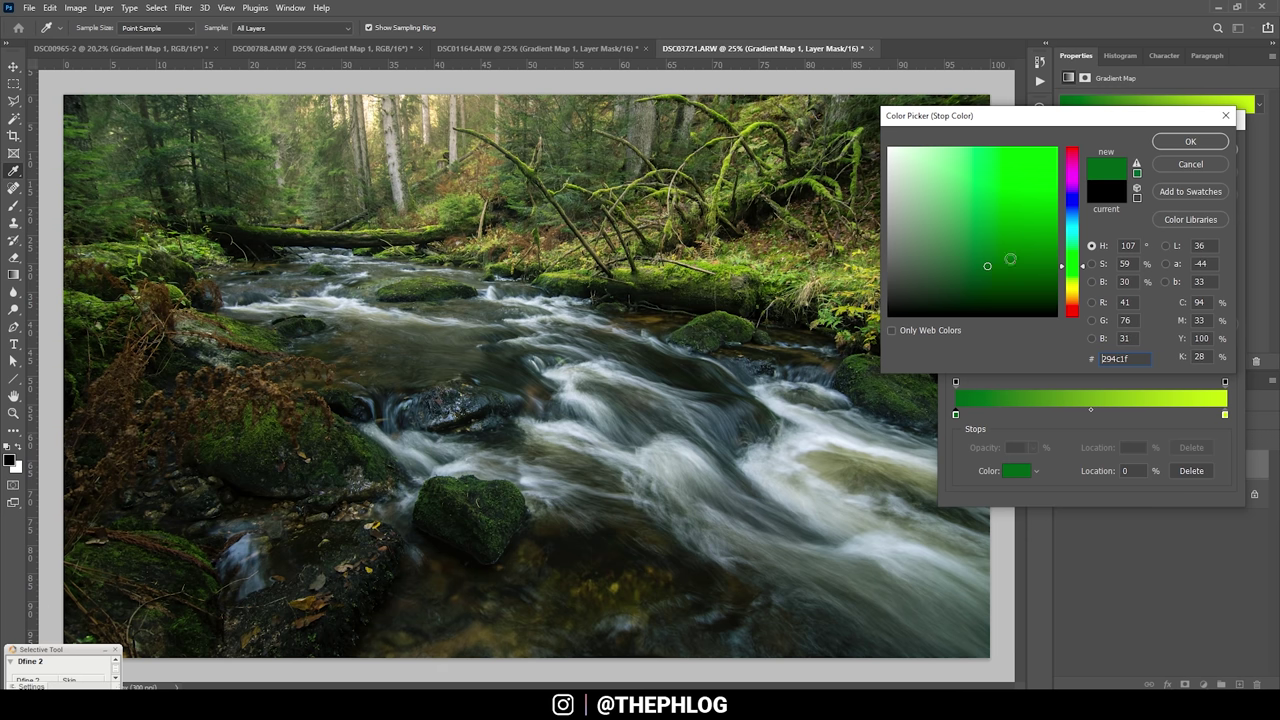
{"action": "left_click", "coordinate": [1070, 222]}
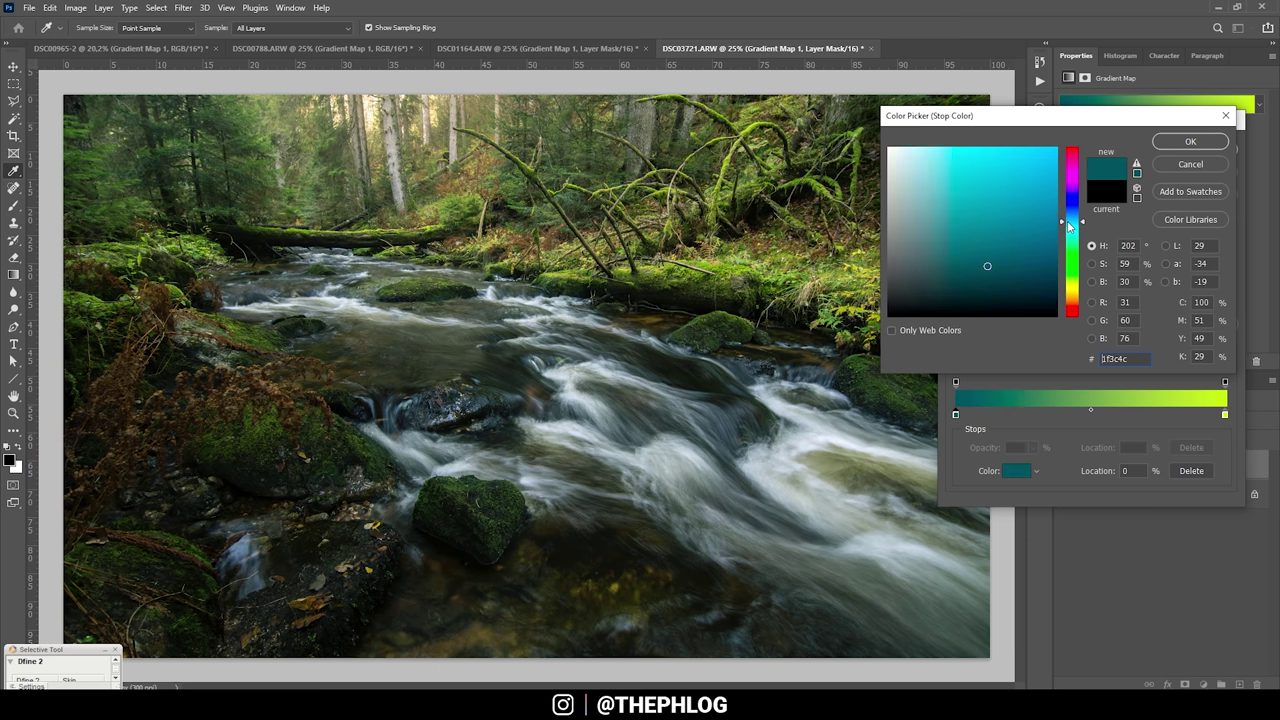
{"action": "left_click_drag", "start_coordinate": [1068, 226], "coordinate": [1068, 204]}
{"action": "left_click", "coordinate": [989, 258]}
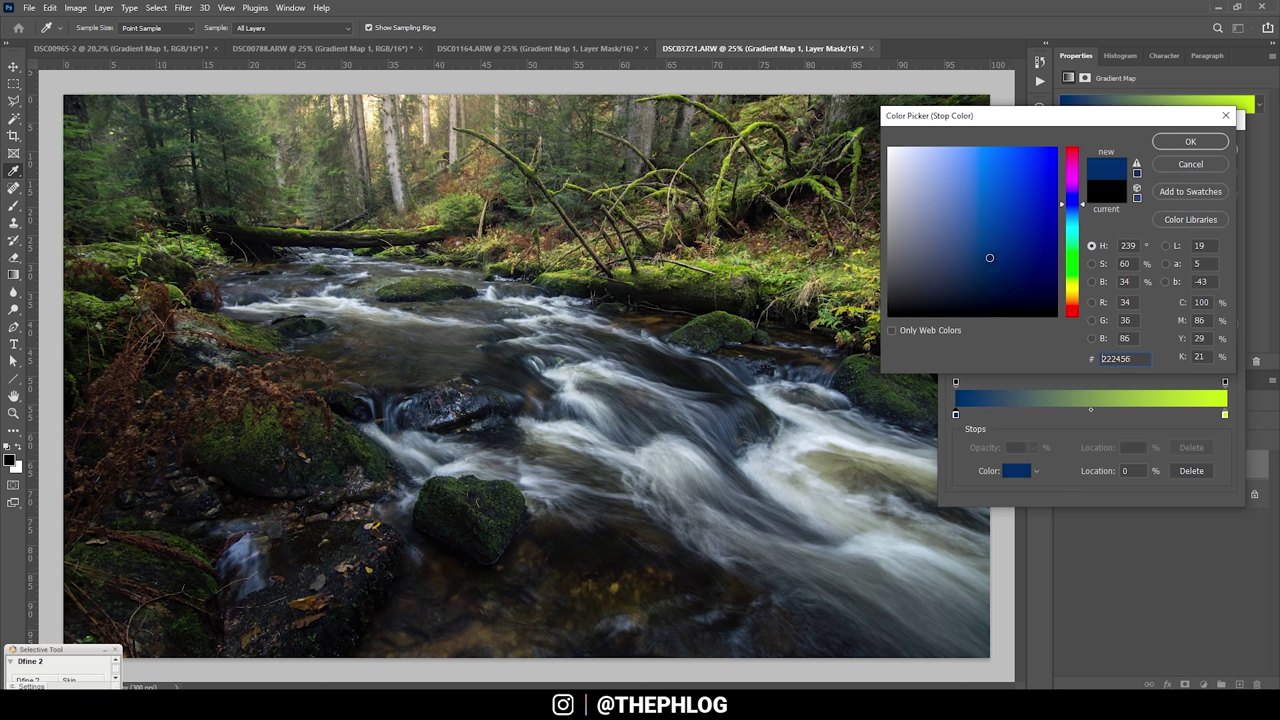
{"action": "left_click_drag", "start_coordinate": [989, 258], "coordinate": [940, 282]}
Commit the navy shadow colour and gradient, then toggle Gradient Map 1 to compare before and after
{"action": "left_click", "coordinate": [1190, 141]}
{"action": "left_click", "coordinate": [1205, 142]}
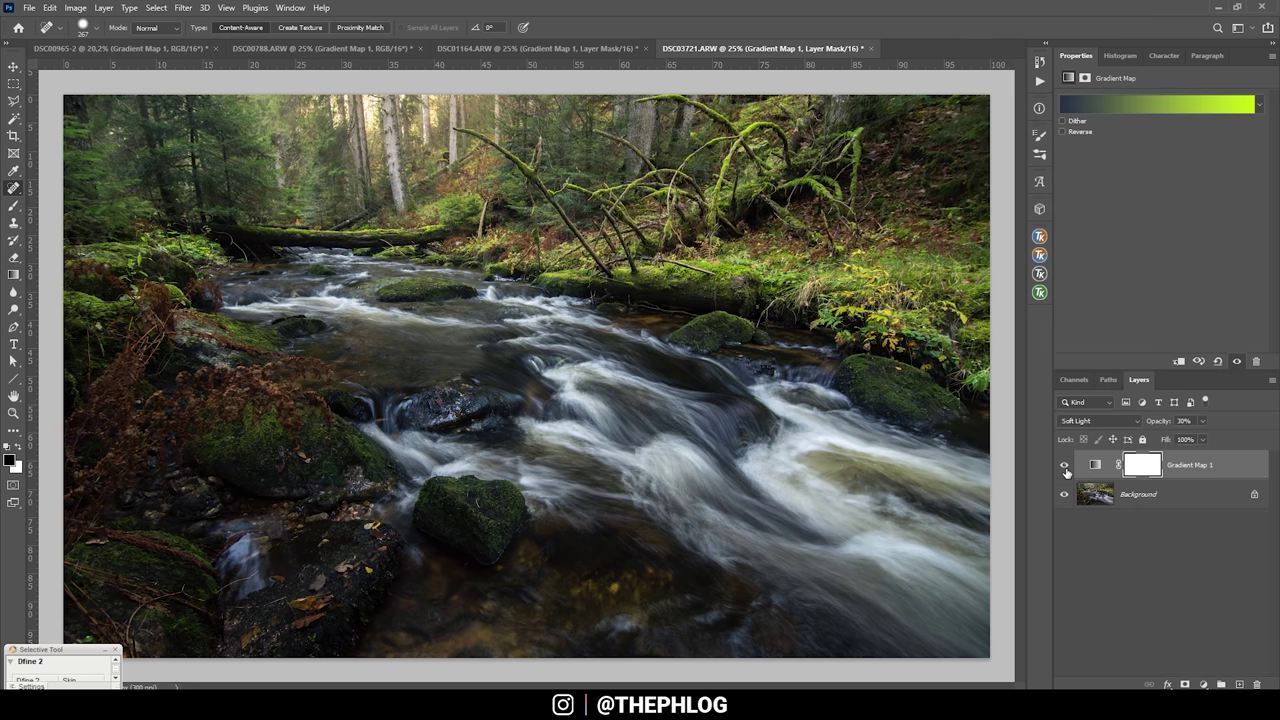
{"action": "left_click", "coordinate": [1065, 466]}
{"action": "left_click", "coordinate": [1065, 466]}
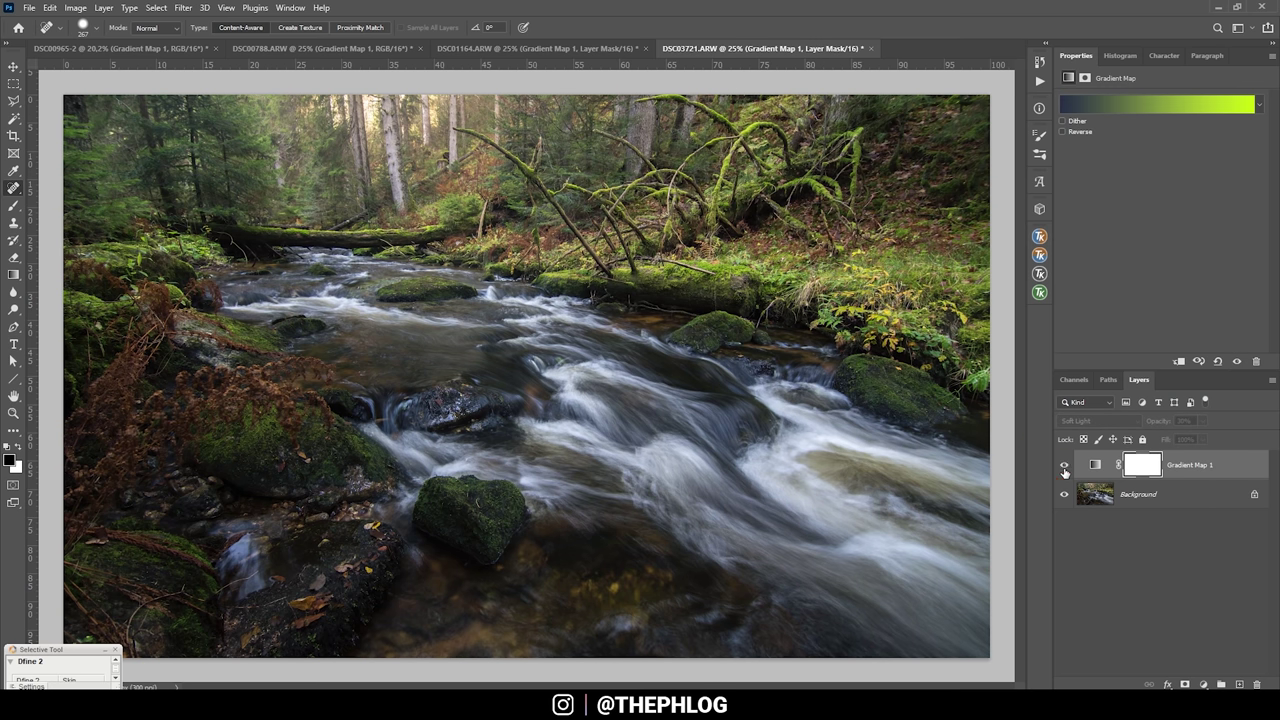
{"action": "left_click", "coordinate": [1065, 466]}
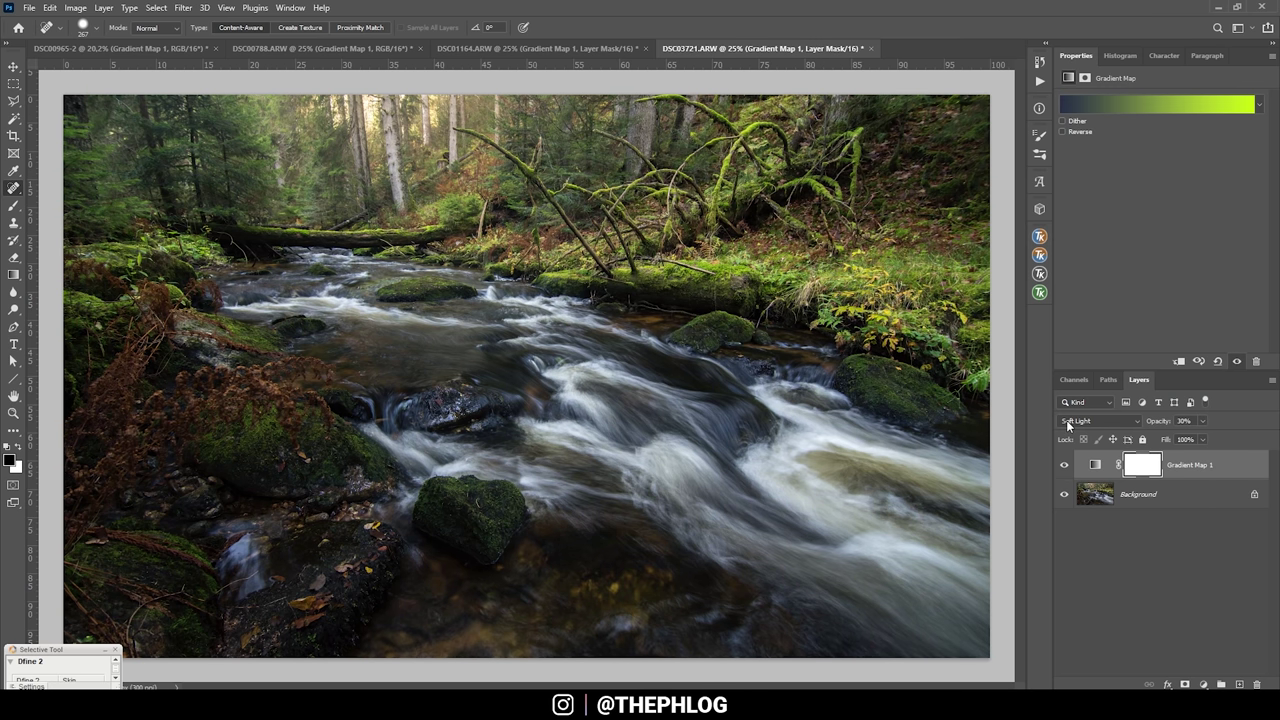